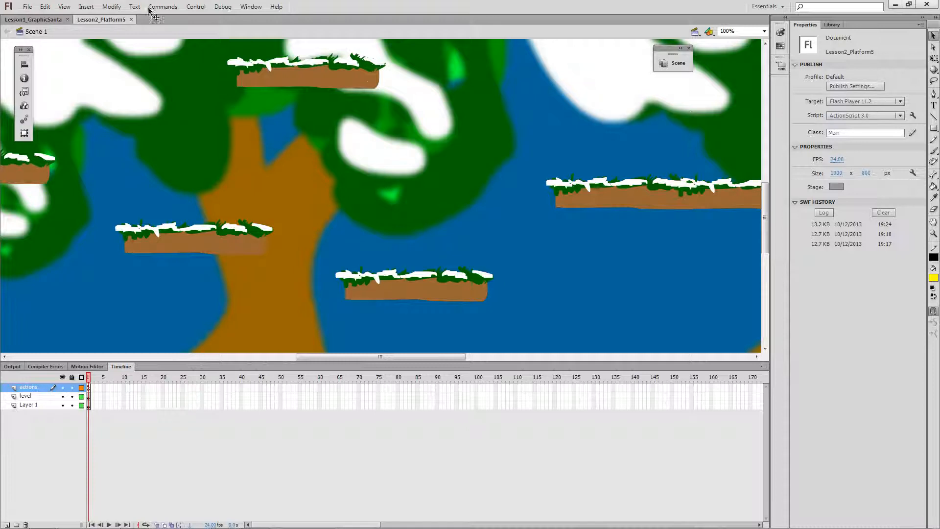
Step: Test the Lesson2_Platform5 movie by running and jumping Santa across the snowy platforms in both directions, and close the preview
{"action": "key", "text": "ctrl+Return"}
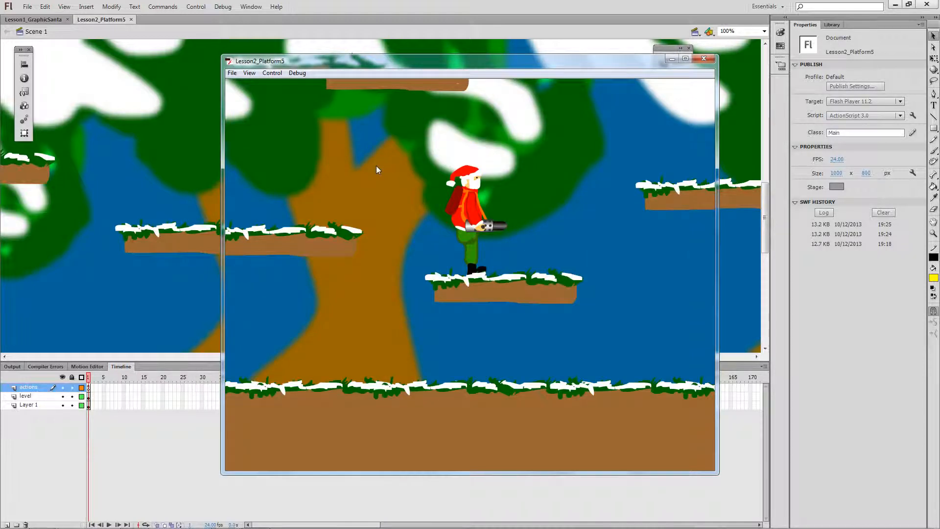
{"action": "key", "text": "Left"}
{"action": "key", "text": "Up"}
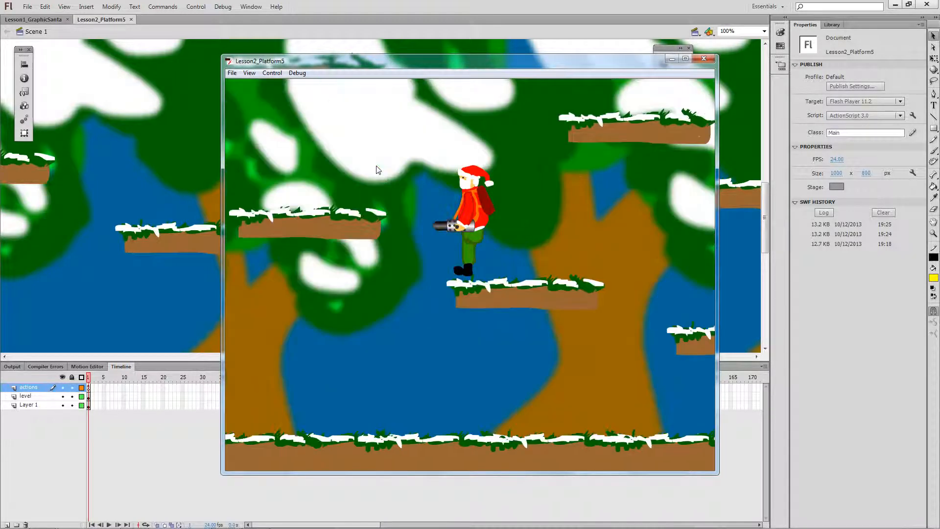
{"action": "key", "text": "Left"}
{"action": "key", "text": "Right"}
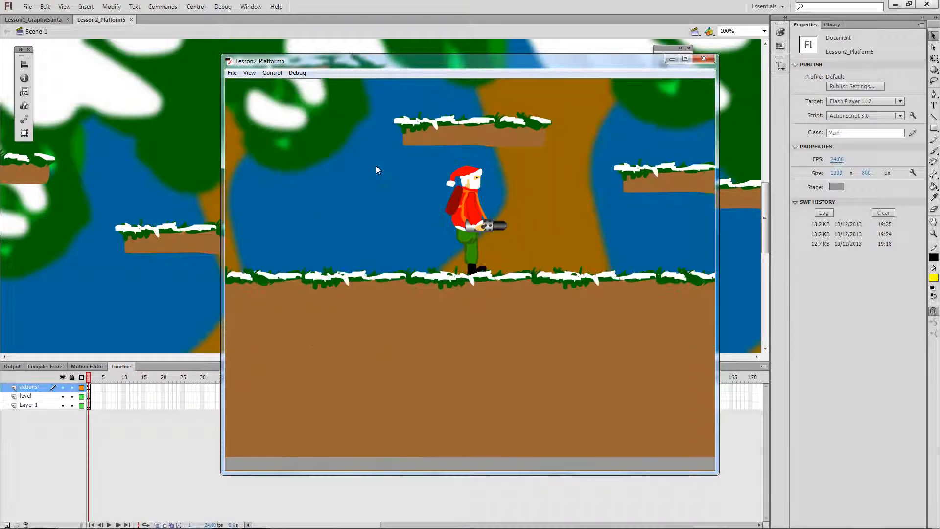
{"action": "key", "text": "Up"}
{"action": "key", "text": "Right"}
{"action": "key", "text": "Up"}
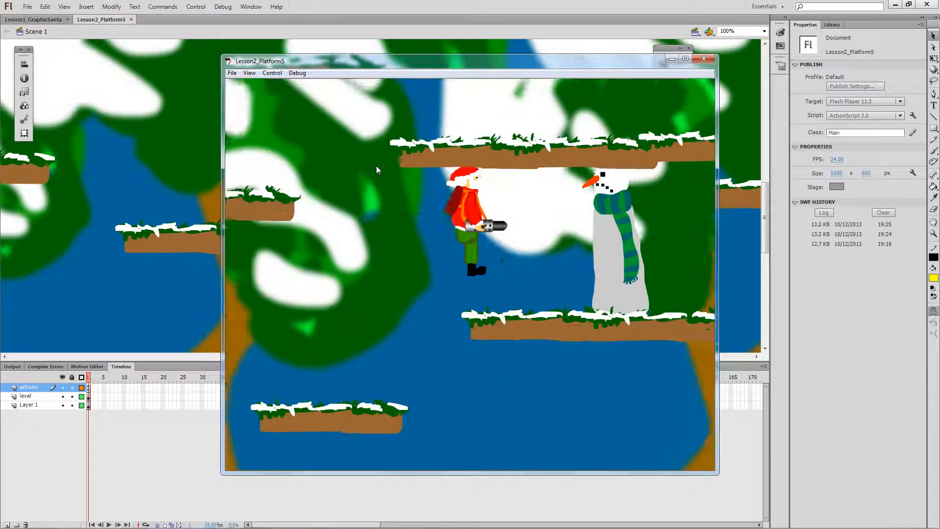
{"action": "key", "text": "Right"}
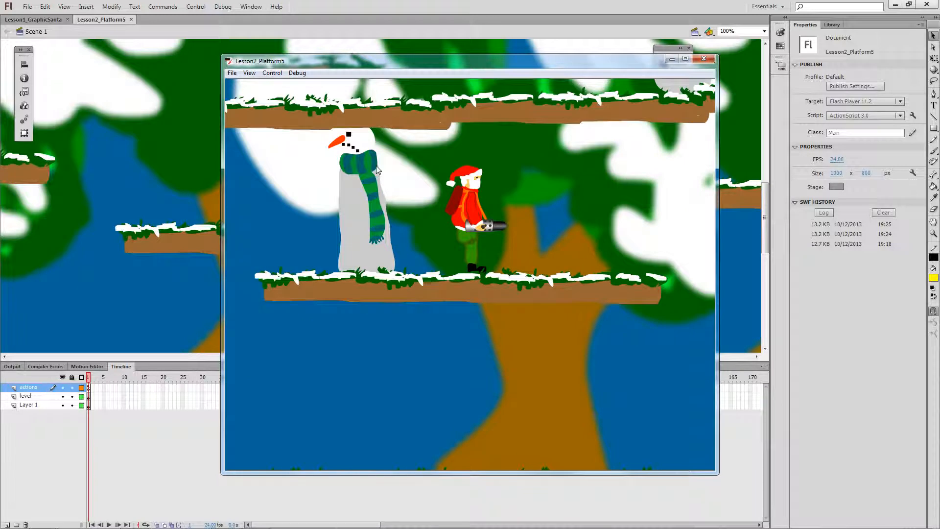
{"action": "key", "text": "Left"}
{"action": "key", "text": "Up"}
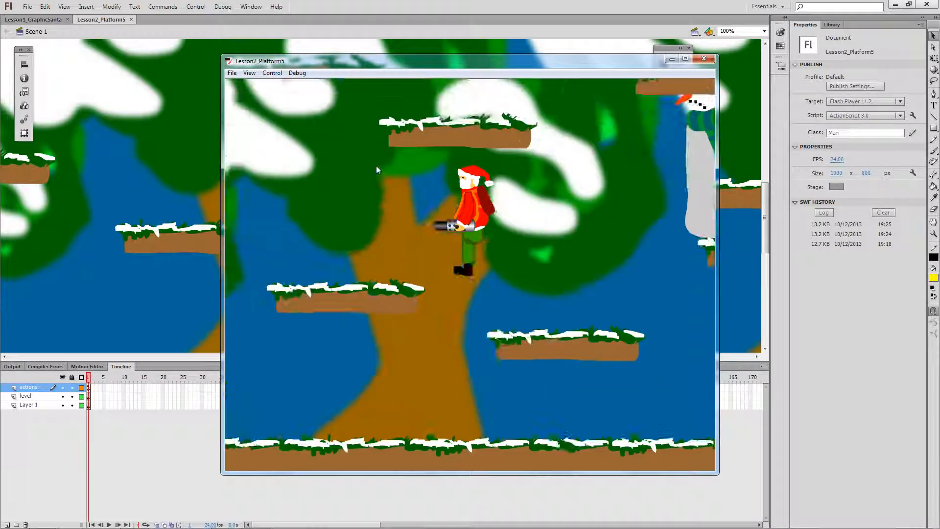
{"action": "key", "text": "Up"}
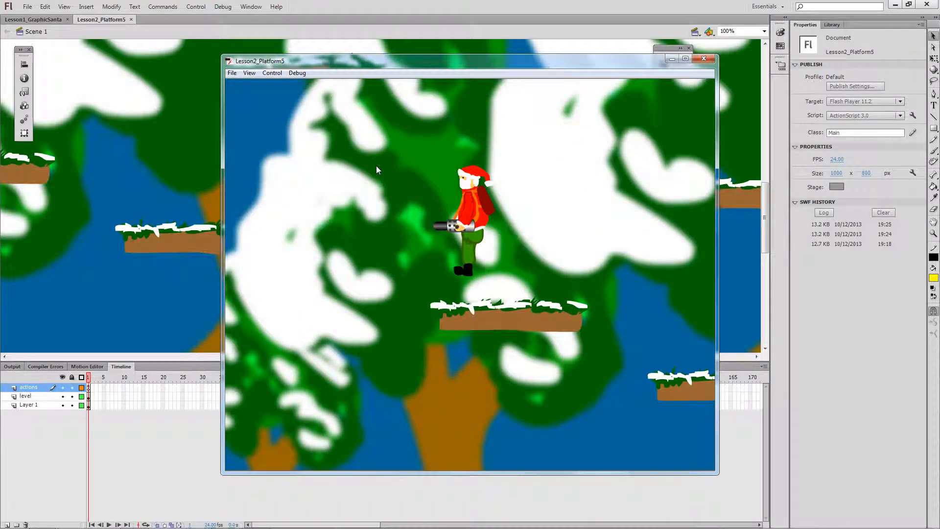
{"action": "key", "text": "Right"}
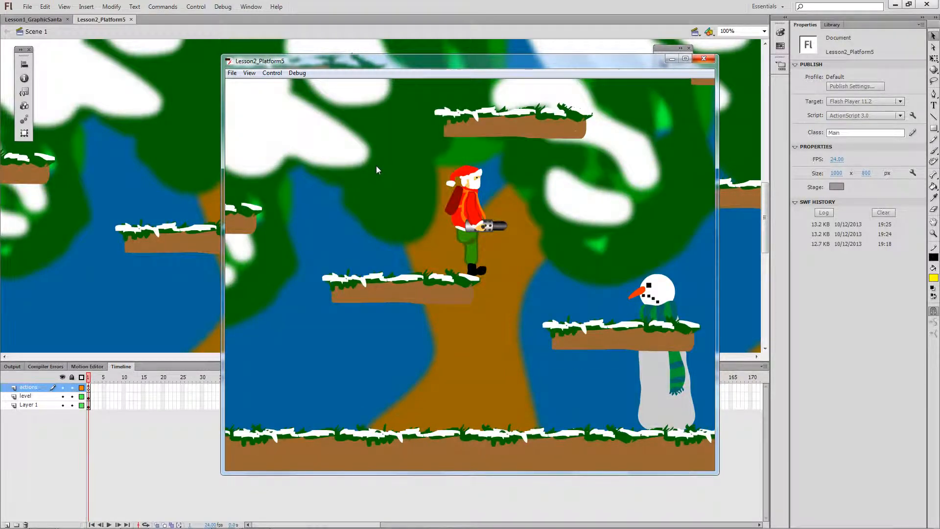
{"action": "key", "text": "Up"}
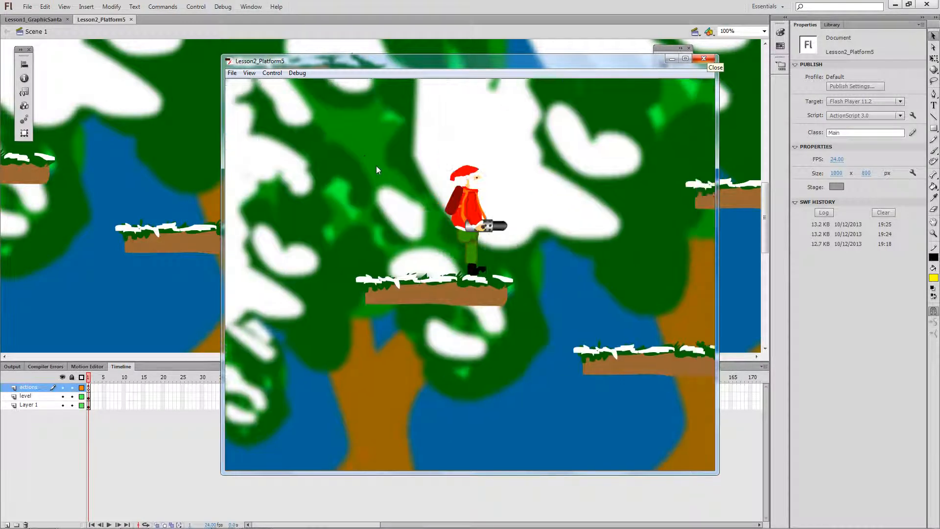
{"action": "key", "text": "Right"}
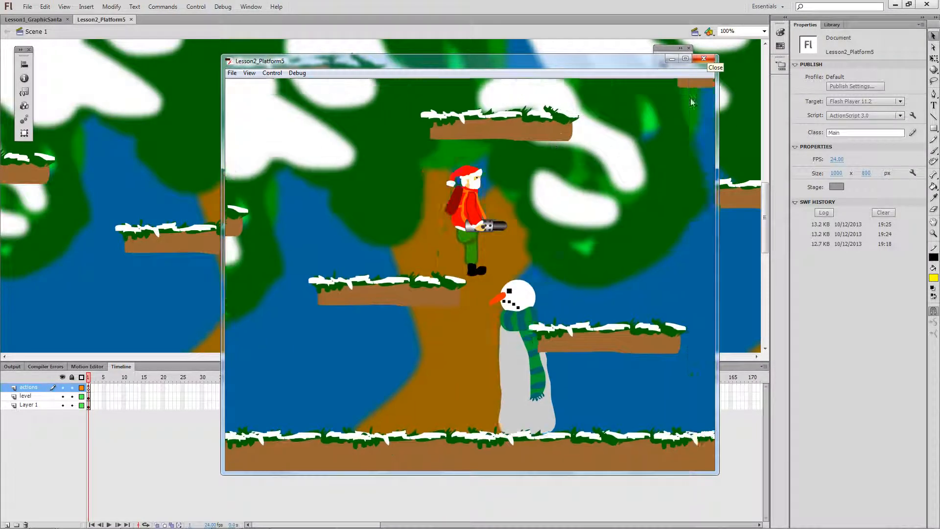
{"action": "key", "text": "Right"}
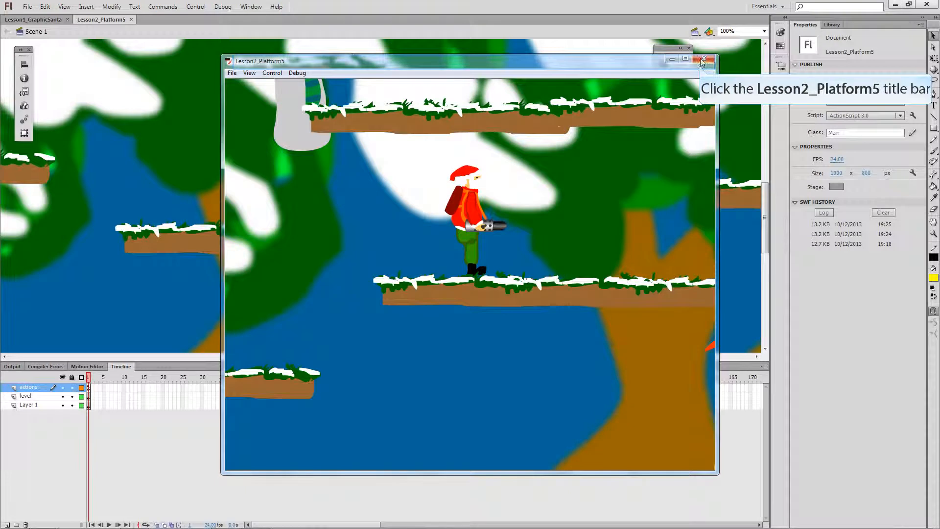
{"action": "left_click", "coordinate": [703, 58]}
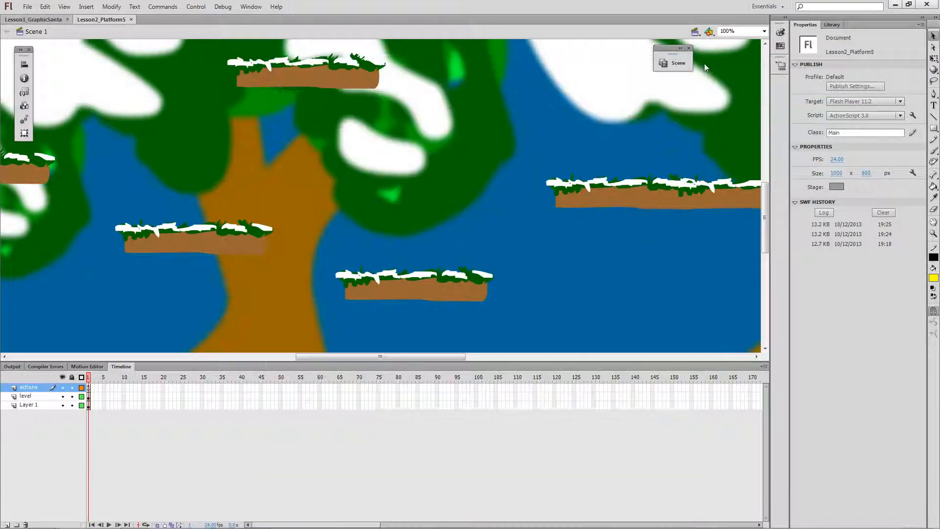
Step: Show the Santa artwork in the Lesson1_GraphicSanta document by selecting it, and close both open documents
{"action": "left_click", "coordinate": [46, 22]}
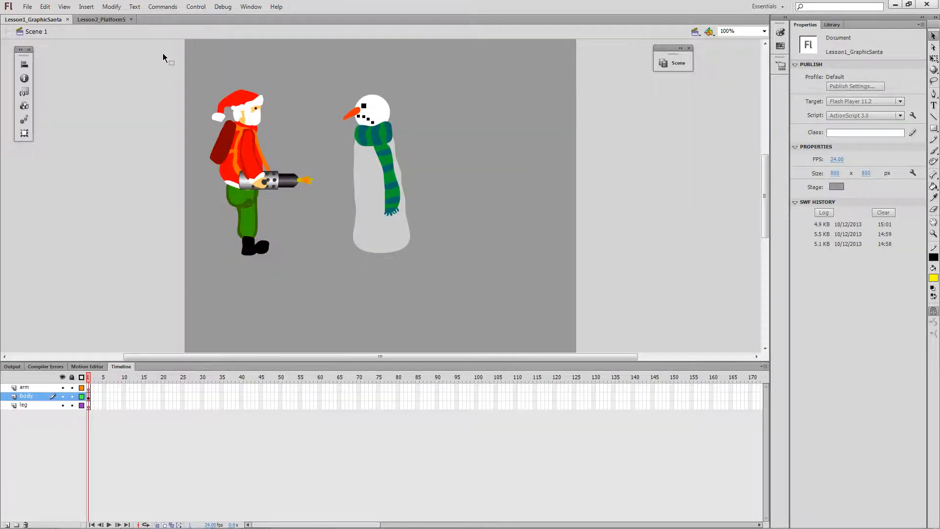
{"action": "left_click_drag", "start_coordinate": [163, 54], "coordinate": [330, 300]}
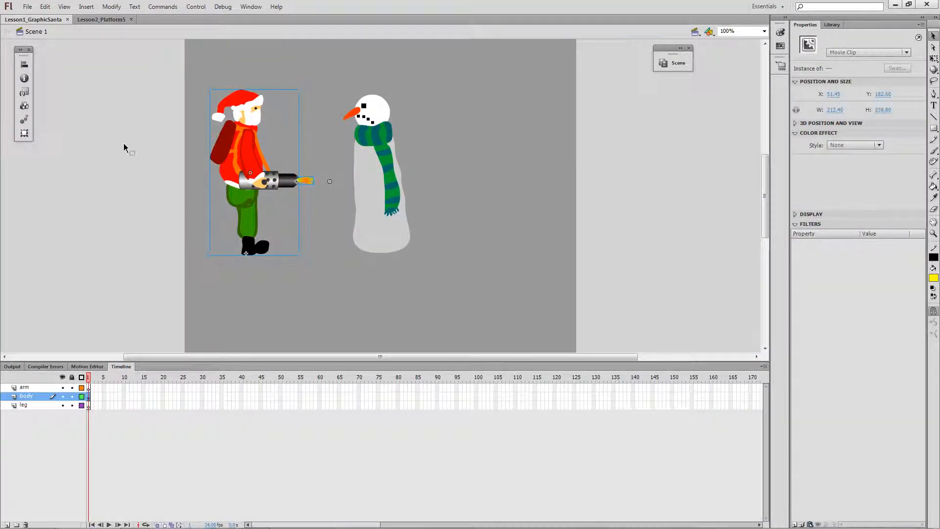
{"action": "left_click", "coordinate": [95, 22]}
{"action": "left_click", "coordinate": [131, 20]}
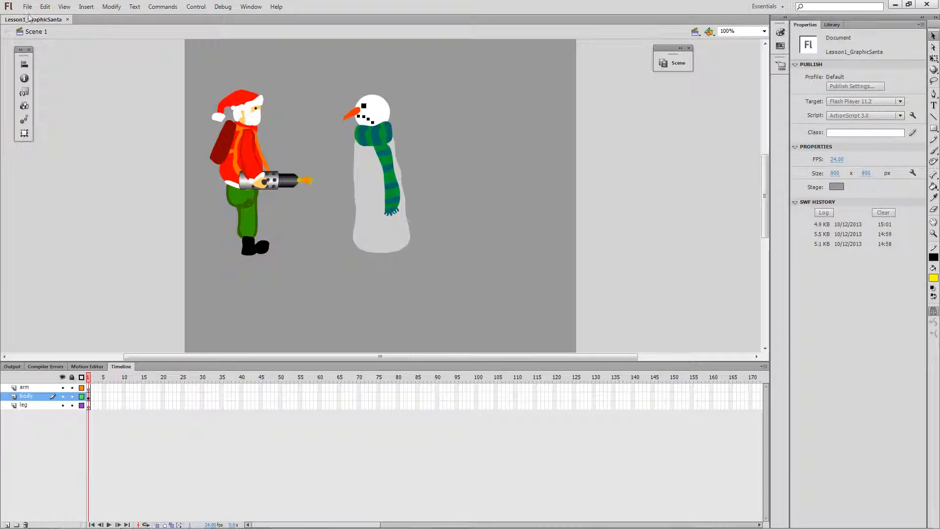
{"action": "left_click", "coordinate": [67, 20]}
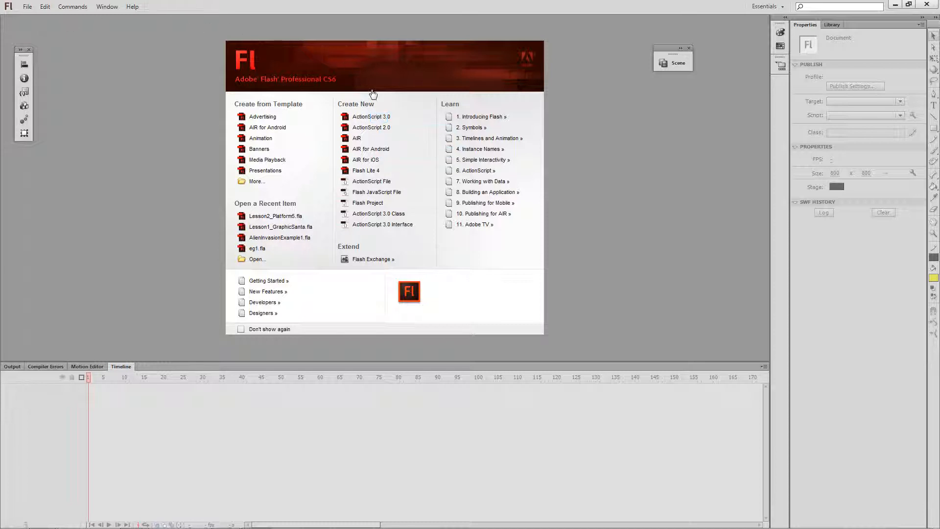
Step: Create a new ActionScript 3.0 document, without the floating Scene panel and with its stage shown at 200%
{"action": "left_click", "coordinate": [380, 118]}
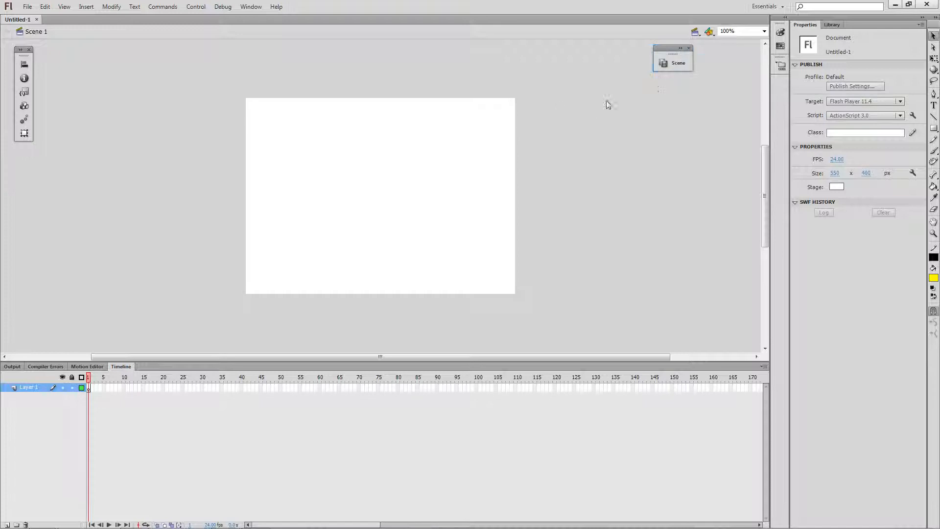
{"action": "left_click", "coordinate": [689, 48]}
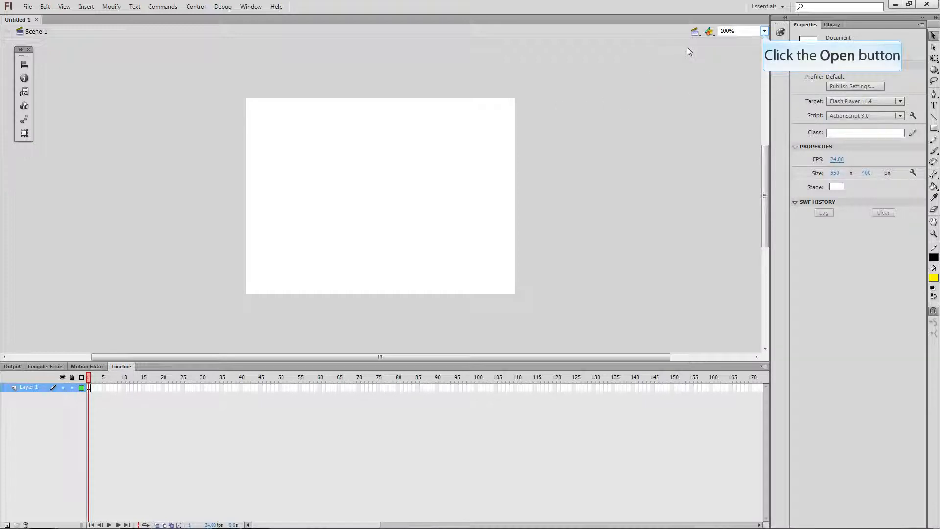
{"action": "left_click", "coordinate": [762, 32]}
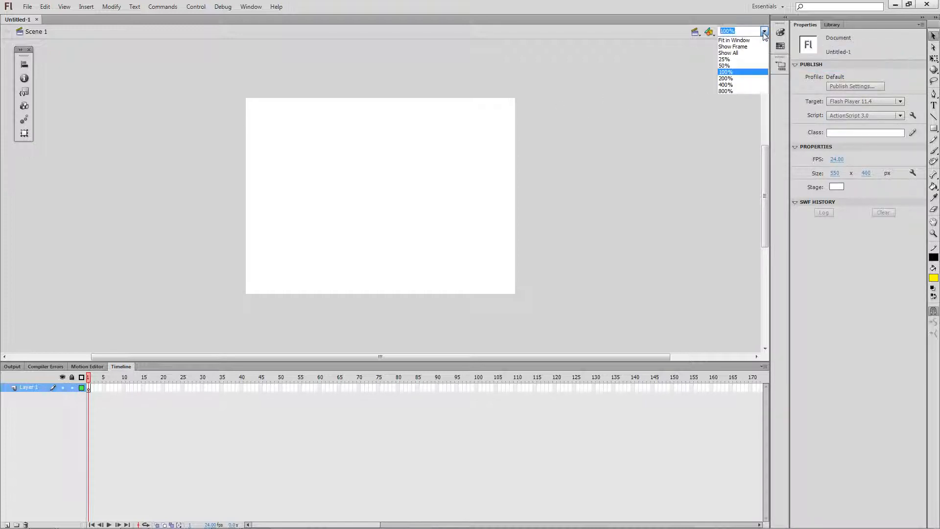
{"action": "left_click", "coordinate": [723, 78]}
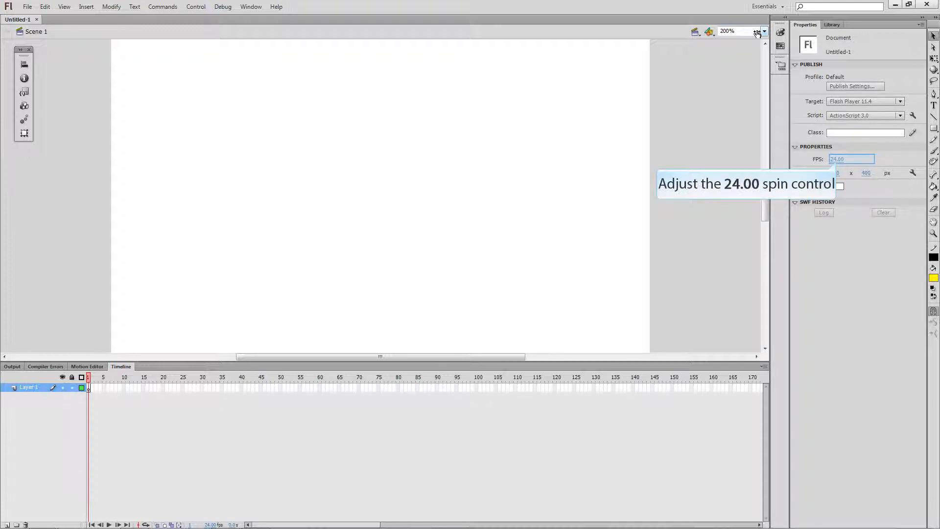
Step: Set the document's frame rate to 30 fps and its stage size to 1000 x 800 px
{"action": "left_click", "coordinate": [837, 160]}
{"action": "type", "text": "30"}
{"action": "key", "text": "Return"}
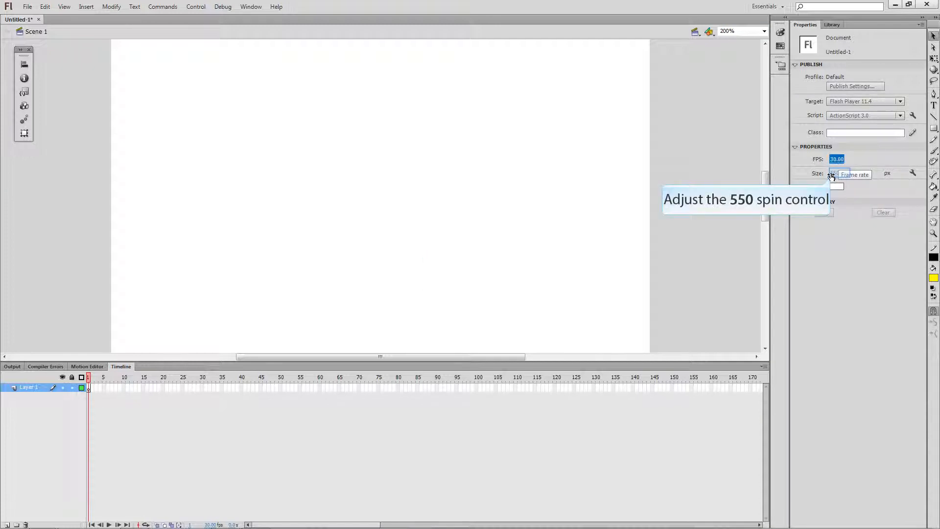
{"action": "left_click", "coordinate": [833, 174]}
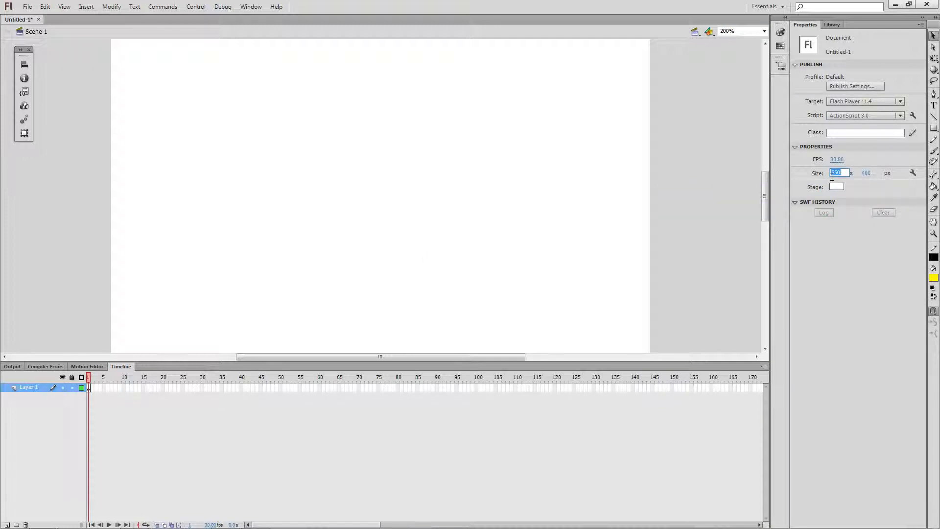
{"action": "type", "text": "800"}
{"action": "type", "text": "000"}
{"action": "left_click", "coordinate": [866, 173]}
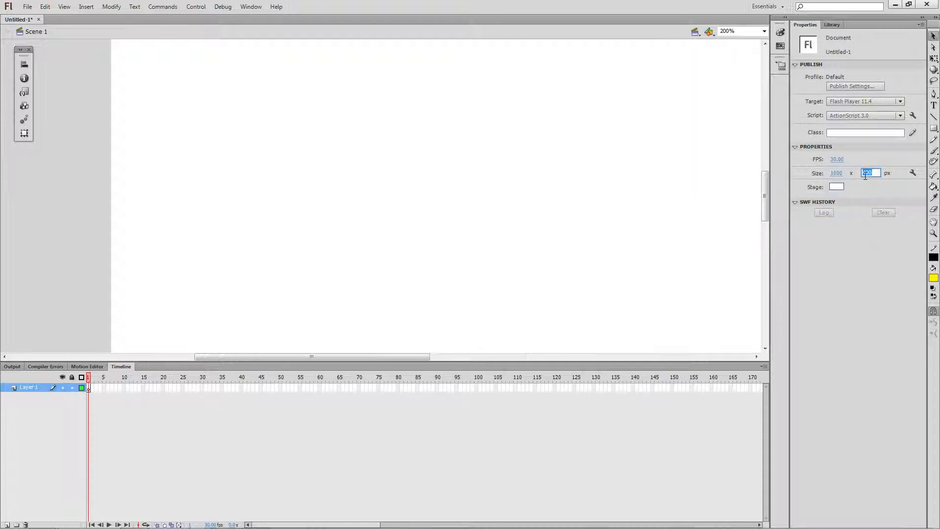
{"action": "type", "text": "600"}
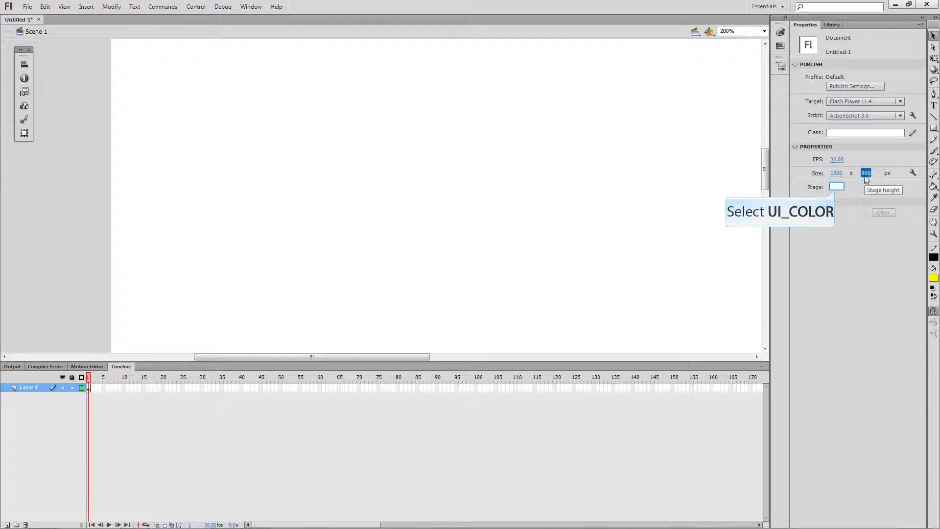
Step: Set the stage colour to grey #999999 and show the document's library
{"action": "left_click", "coordinate": [837, 187]}
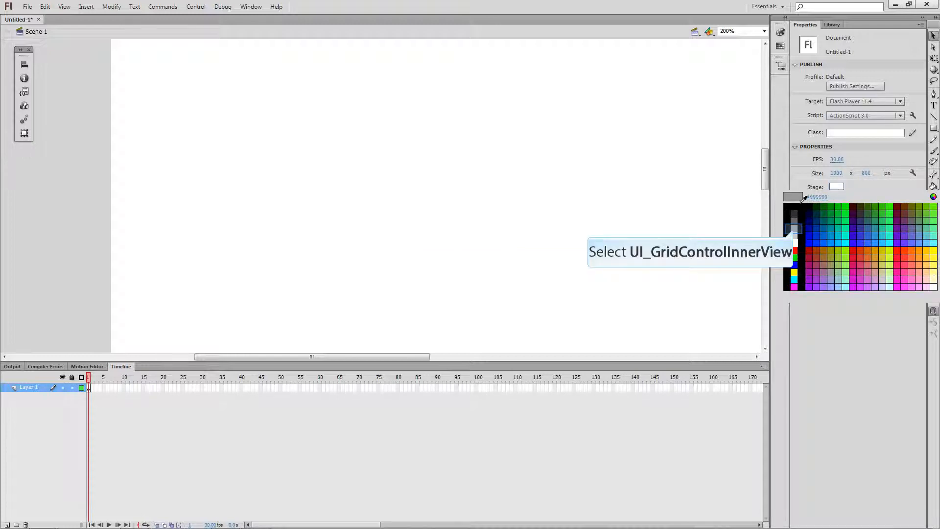
{"action": "left_click", "coordinate": [794, 228]}
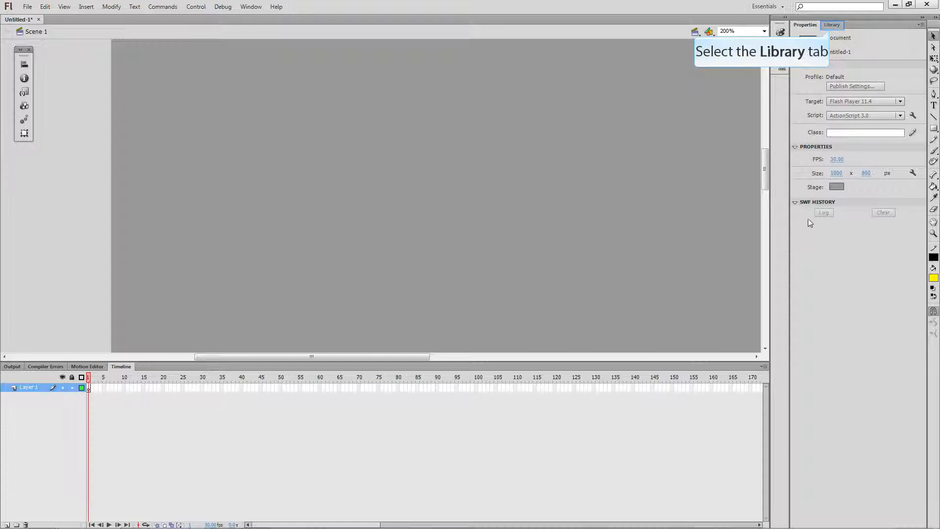
{"action": "left_click", "coordinate": [830, 30]}
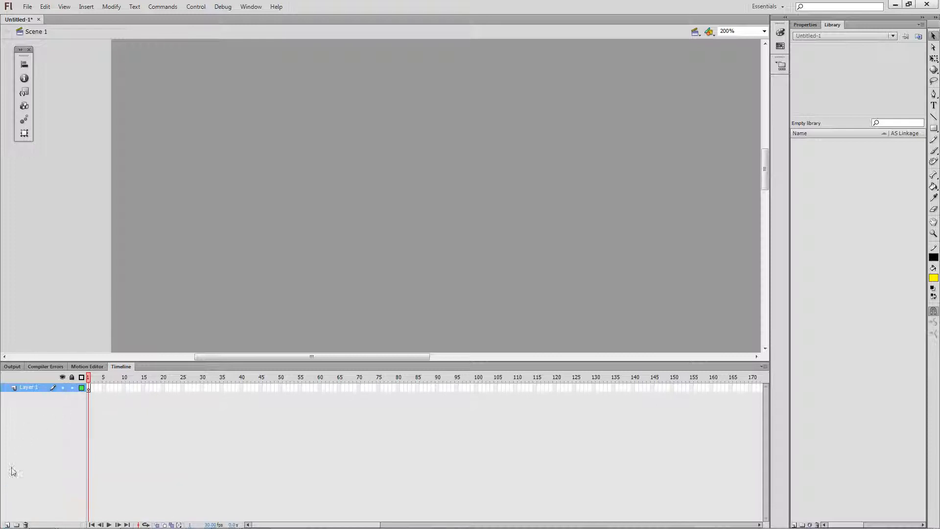
Step: Add a new layer above Layer 1 and delete it again
{"action": "left_click", "coordinate": [7, 524]}
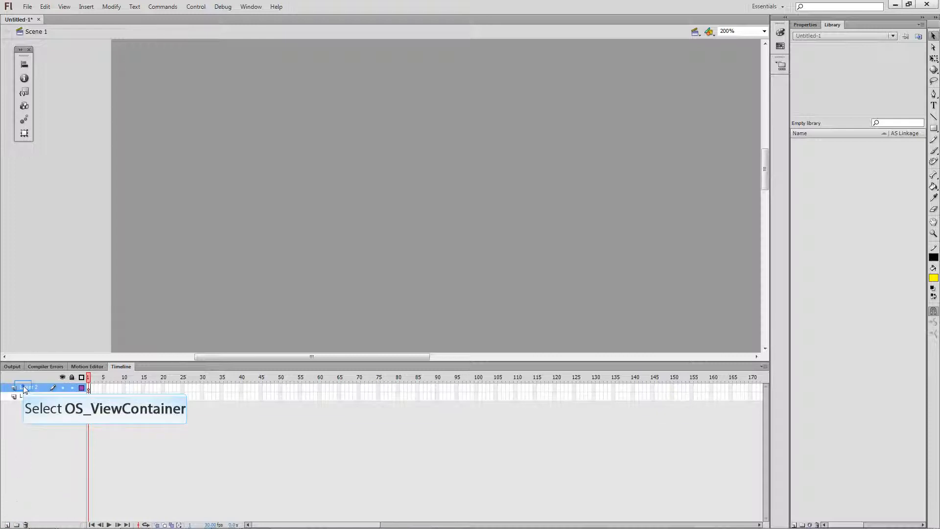
{"action": "left_click", "coordinate": [27, 523]}
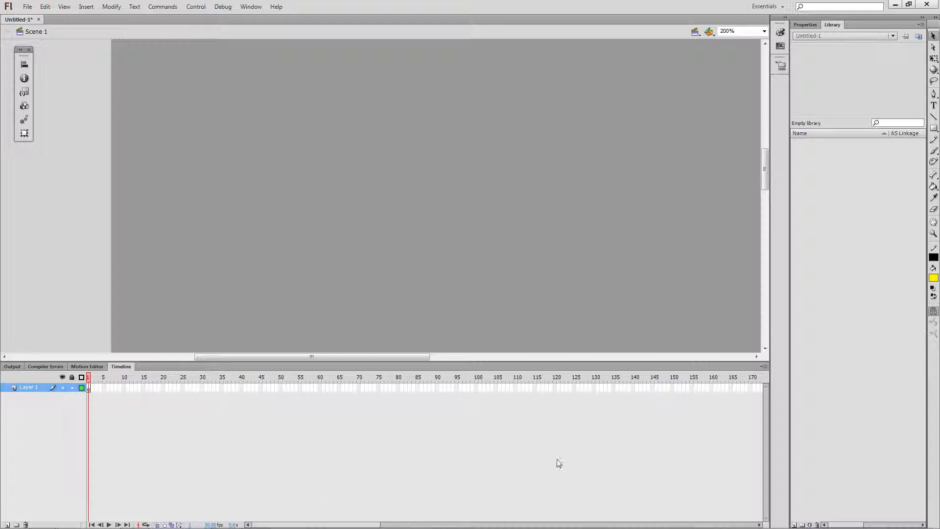
Step: Undock the Tools panel, redock it beside the Library and narrow it to a single column
{"action": "left_click_drag", "start_coordinate": [934, 28], "coordinate": [23, 183]}
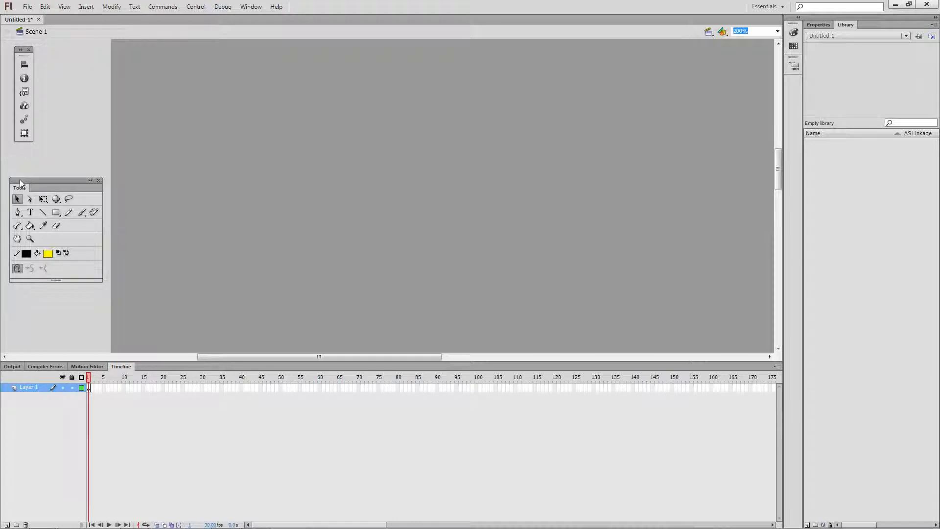
{"action": "left_click_drag", "start_coordinate": [16, 190], "coordinate": [801, 103]}
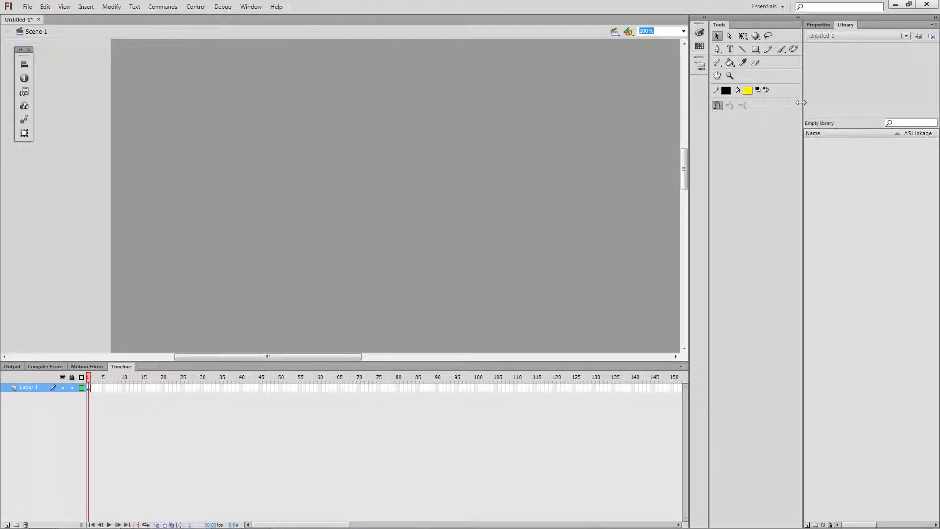
{"action": "left_click_drag", "start_coordinate": [707, 136], "coordinate": [737, 138]}
{"action": "left_click_drag", "start_coordinate": [738, 138], "coordinate": [790, 138]}
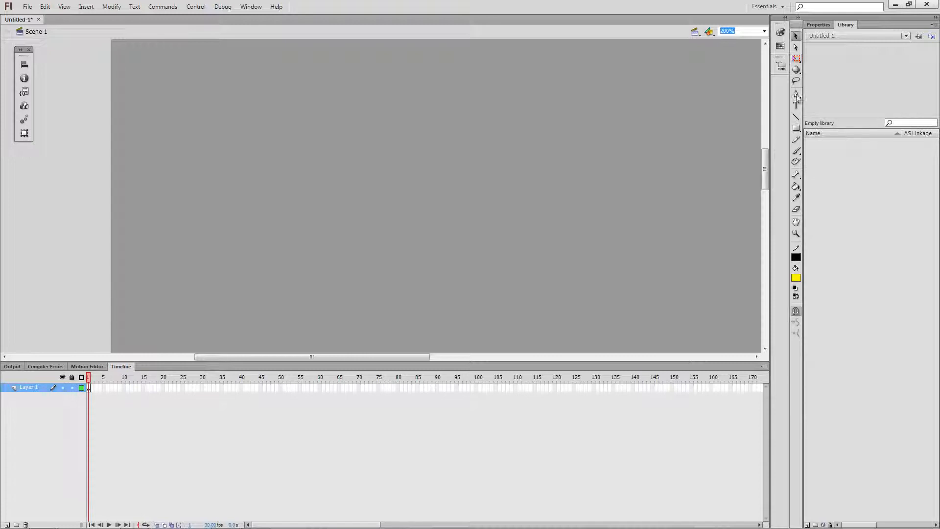
Step: Draw a small upright oval for Santa's head near the stage's upper-left area, with fill #FFCC66 and no stroke
{"action": "left_click", "coordinate": [796, 128]}
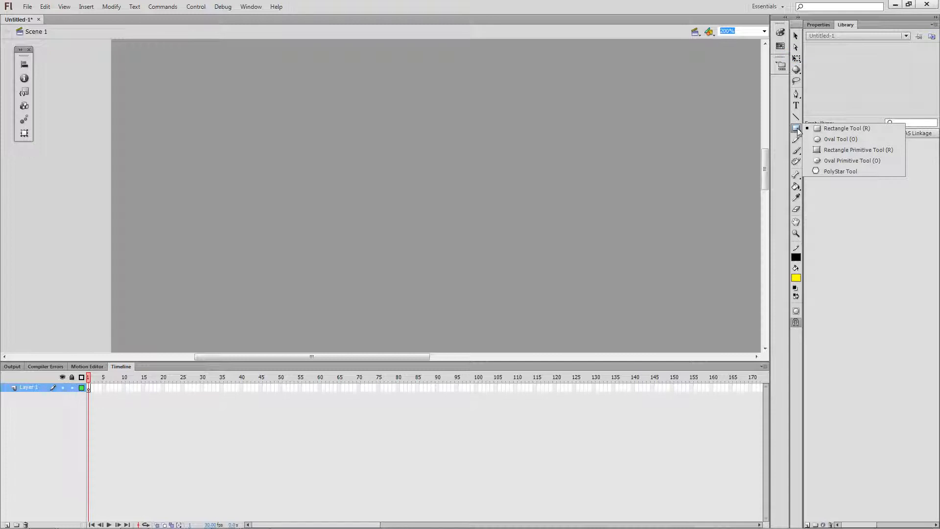
{"action": "left_click", "coordinate": [834, 140]}
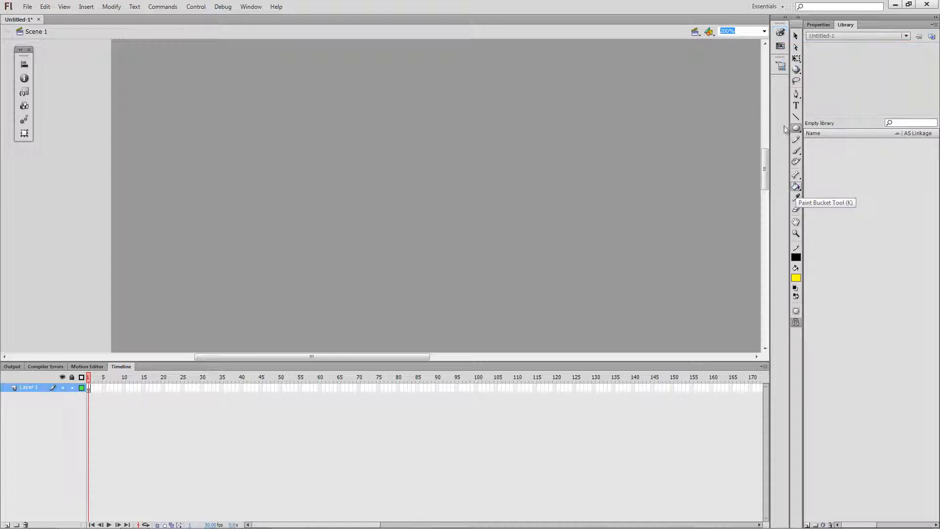
{"action": "left_click", "coordinate": [781, 33]}
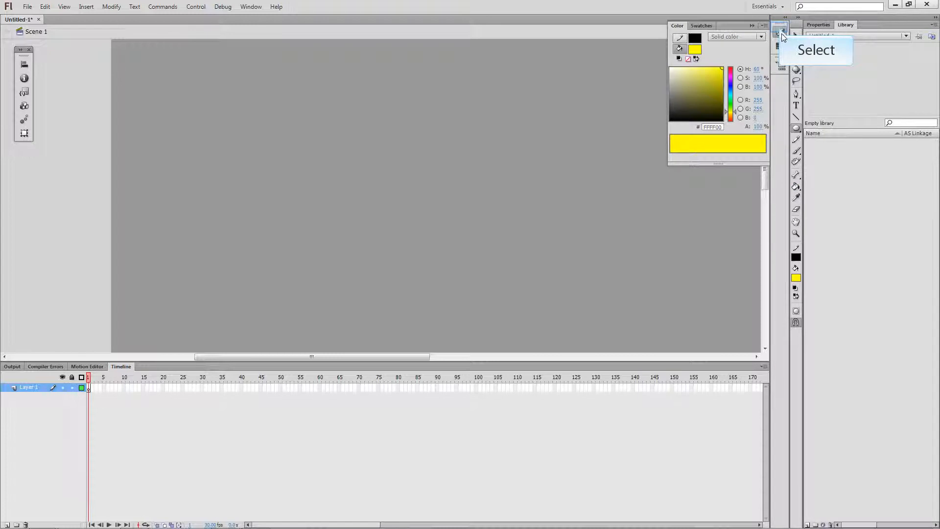
{"action": "left_click", "coordinate": [780, 31]}
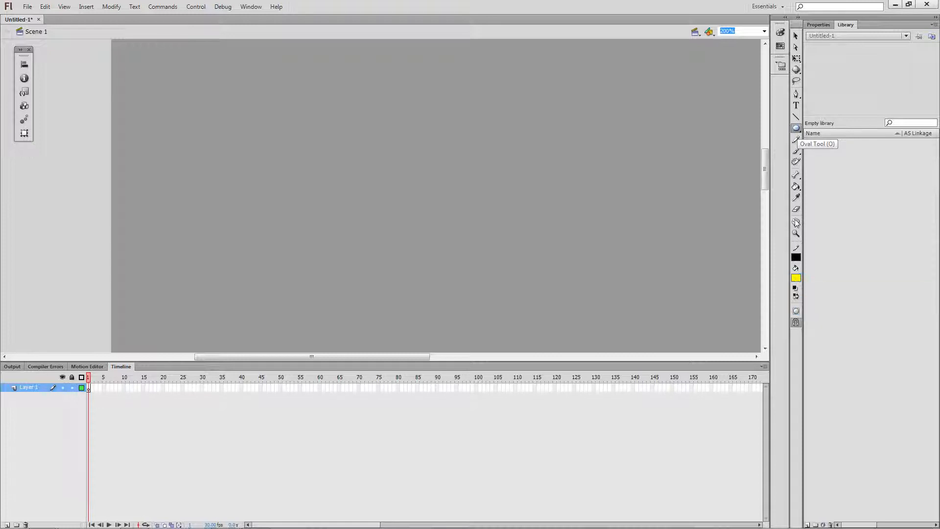
{"action": "left_click", "coordinate": [795, 278]}
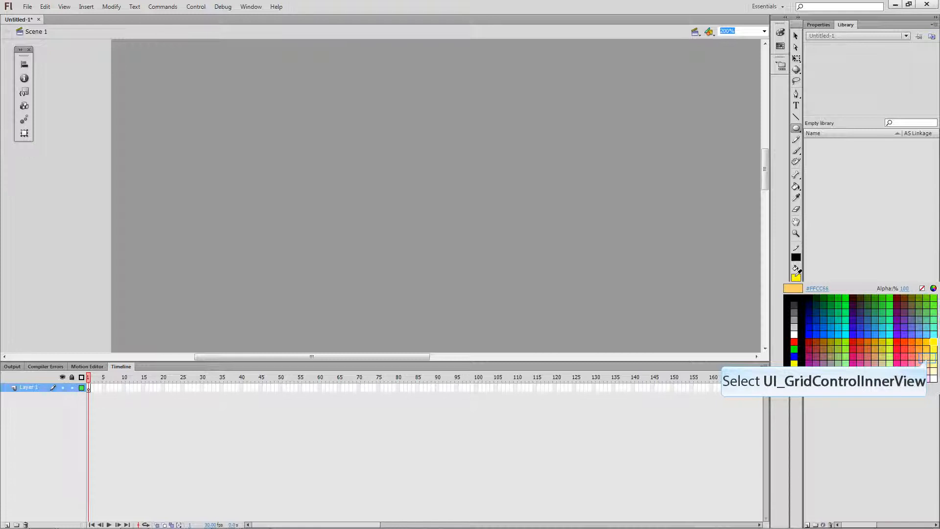
{"action": "left_click", "coordinate": [931, 354]}
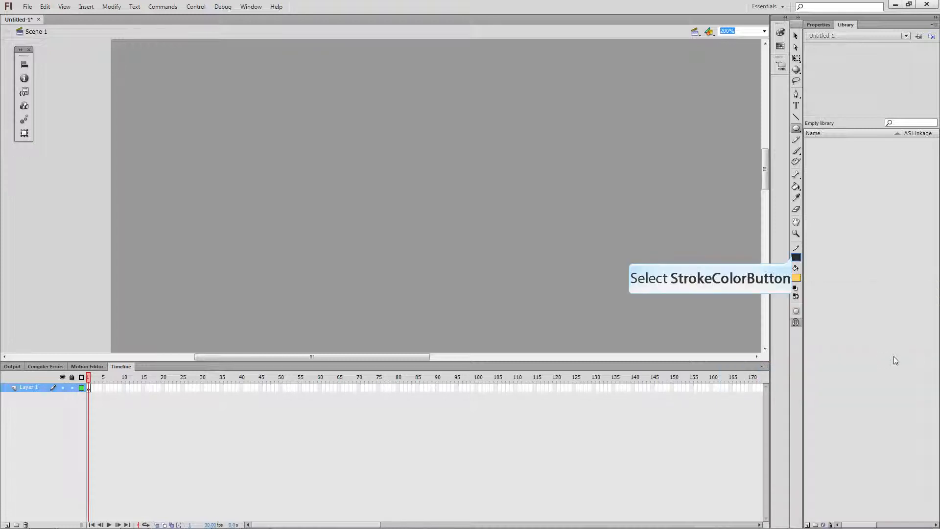
{"action": "left_click", "coordinate": [795, 257]}
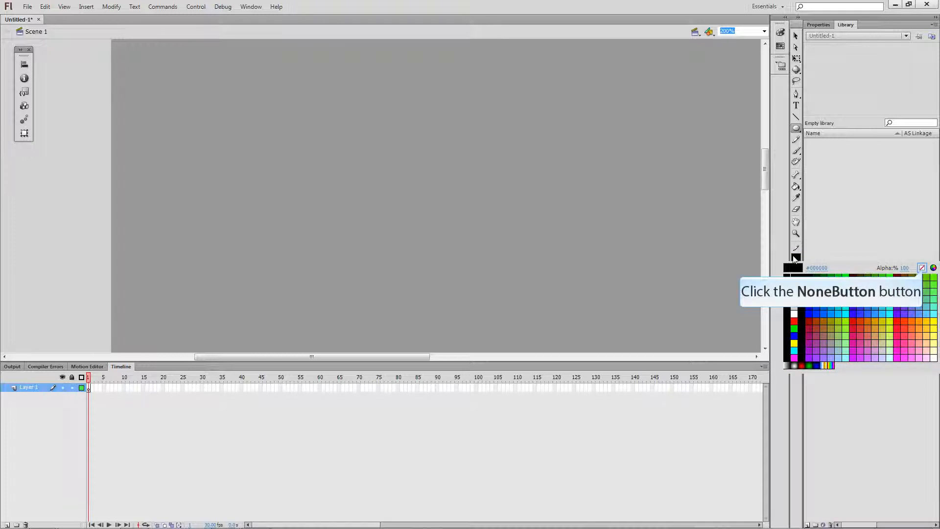
{"action": "left_click", "coordinate": [921, 268]}
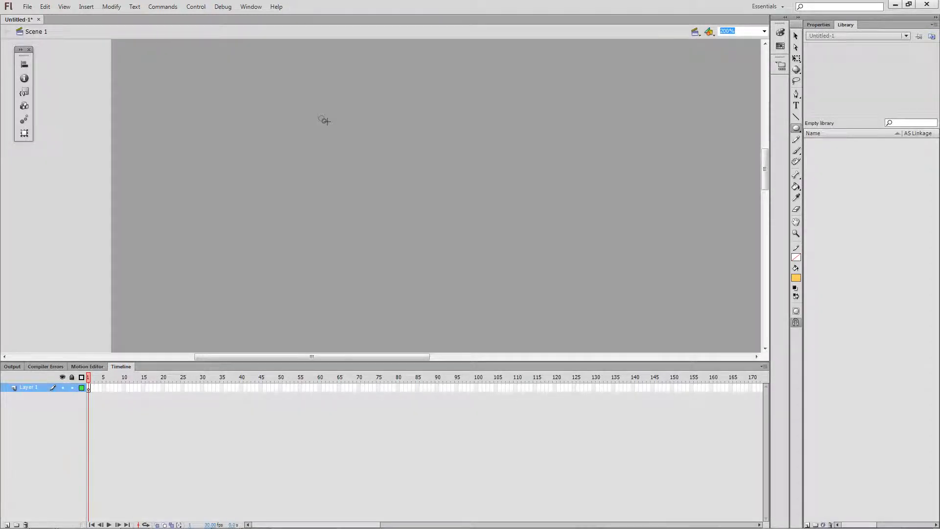
{"action": "mouse_move", "coordinate": [324, 120]}
{"action": "left_mouse_down"}
{"action": "mouse_move", "coordinate": [357, 206]}
{"action": "mouse_move", "coordinate": [490, 223]}
{"action": "mouse_move", "coordinate": [586, 289]}
{"action": "mouse_move", "coordinate": [480, 289]}
{"action": "mouse_move", "coordinate": [413, 243]}
{"action": "mouse_move", "coordinate": [369, 172]}
{"action": "mouse_move", "coordinate": [354, 172]}
{"action": "mouse_move", "coordinate": [347, 157]}
{"action": "left_mouse_up"}
Step: Reshape the oval's edges into a head by lowering the crown and squaring off the right side and chin
{"action": "left_click", "coordinate": [795, 36]}
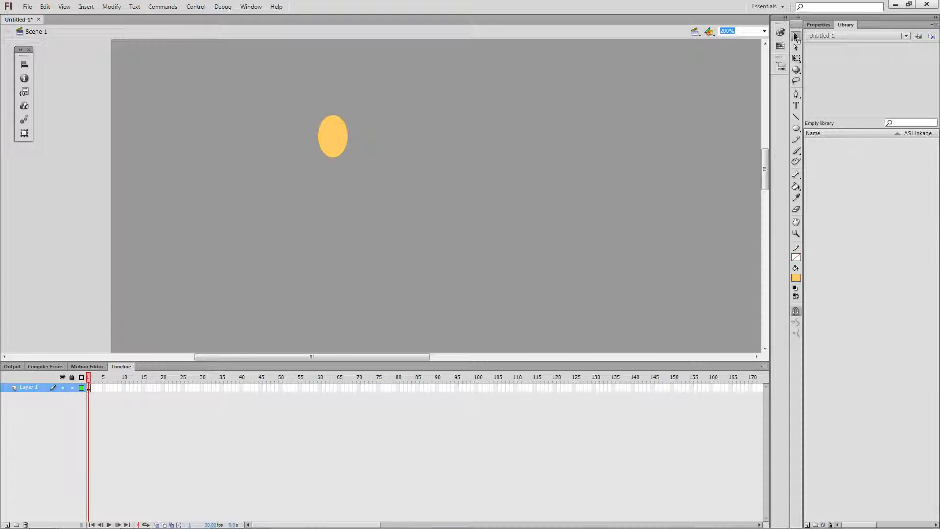
{"action": "left_click", "coordinate": [794, 37]}
{"action": "left_click_drag", "start_coordinate": [334, 115], "coordinate": [334, 117]}
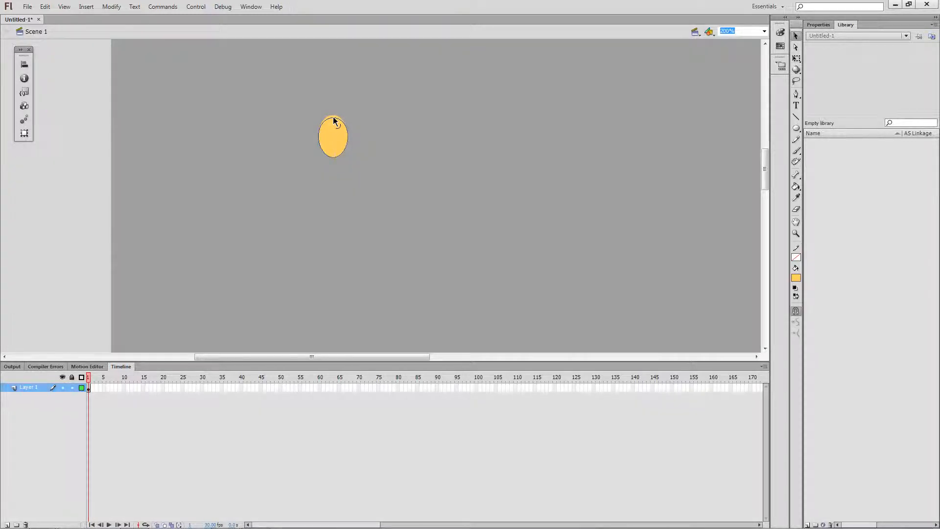
{"action": "left_click_drag", "start_coordinate": [334, 120], "coordinate": [334, 120]}
{"action": "left_click_drag", "start_coordinate": [342, 157], "coordinate": [342, 157]}
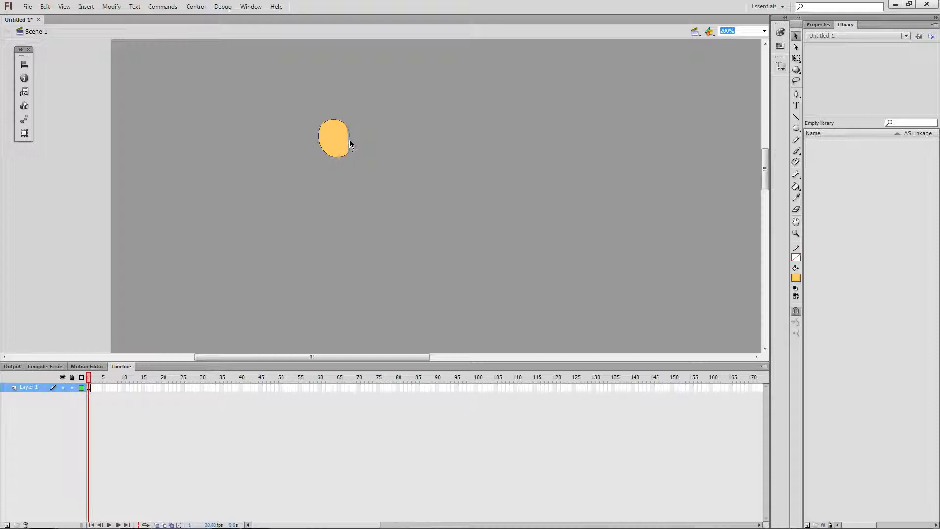
{"action": "left_click_drag", "start_coordinate": [349, 140], "coordinate": [349, 139]}
{"action": "left_click", "coordinate": [330, 133]}
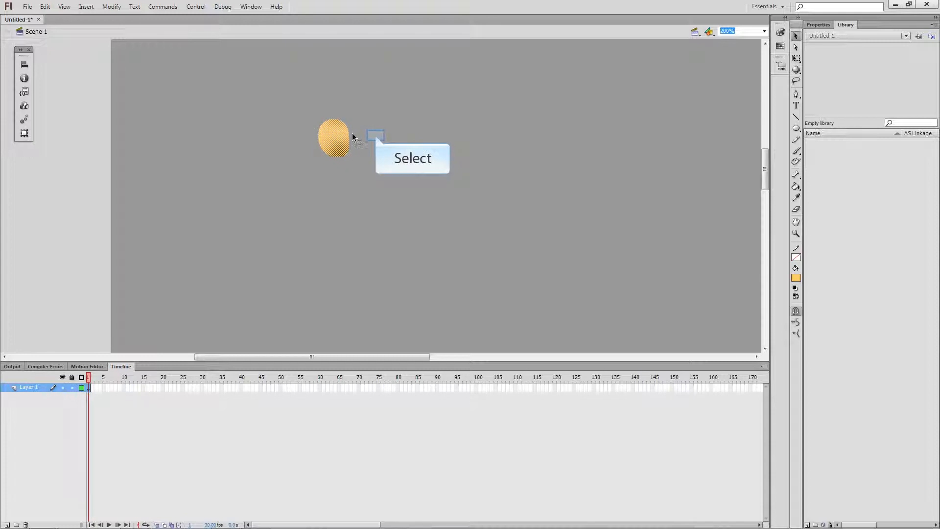
{"action": "left_click", "coordinate": [375, 135]}
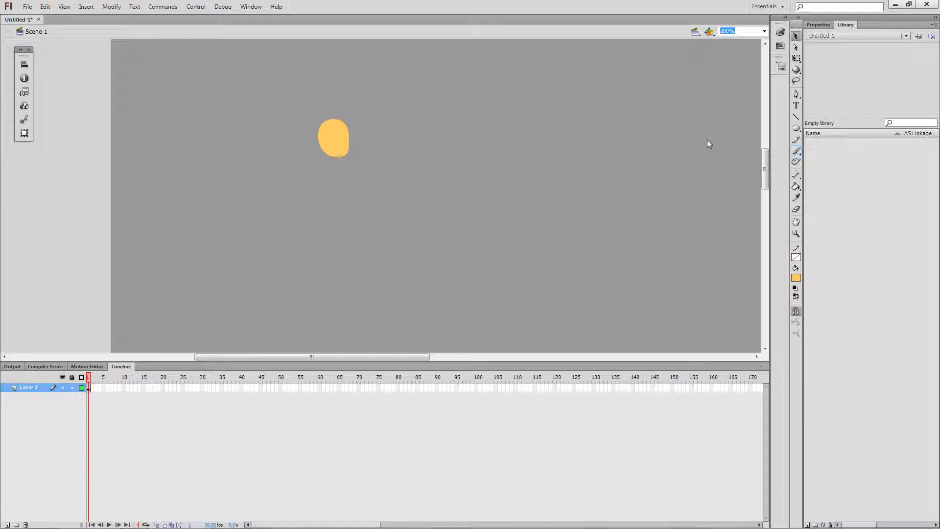
Step: Brush the outline of a drooping Santa hat over the top of the head in #FF0000 and fill it with red
{"action": "left_click", "coordinate": [797, 152]}
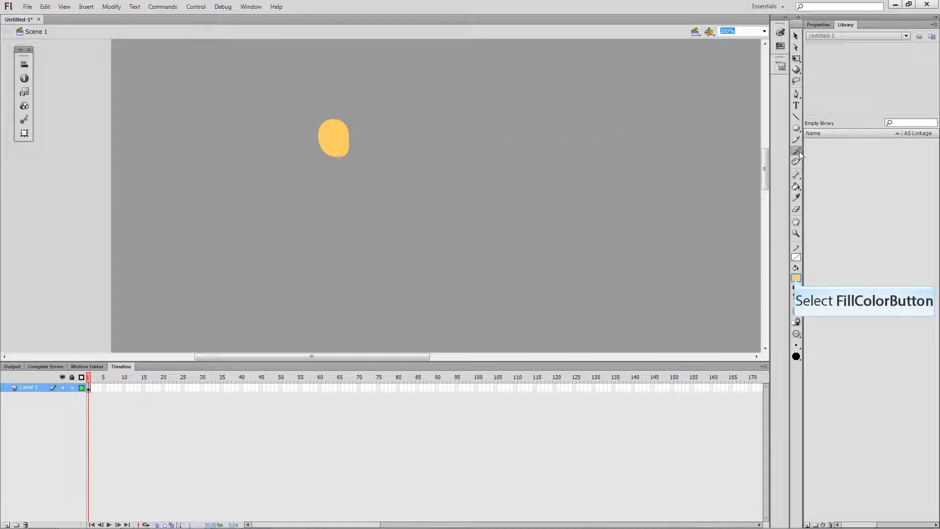
{"action": "left_click", "coordinate": [795, 279]}
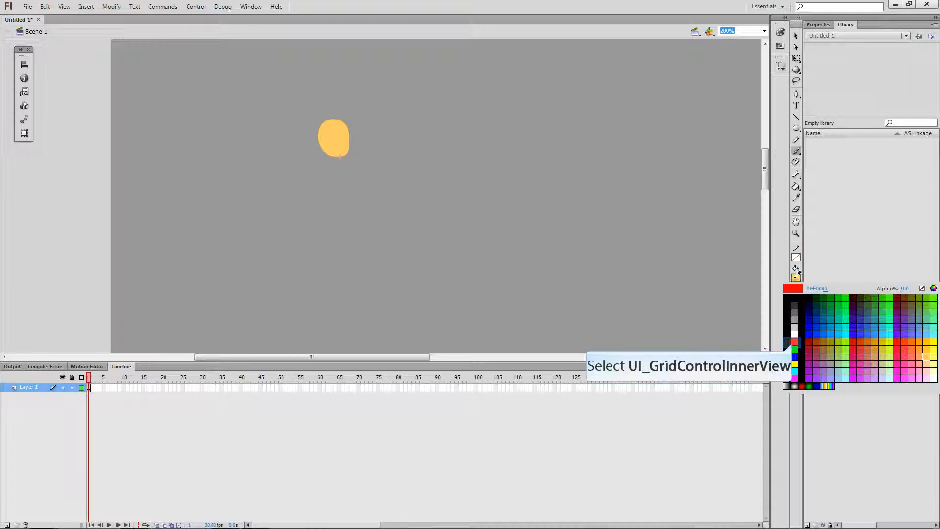
{"action": "left_click", "coordinate": [795, 340]}
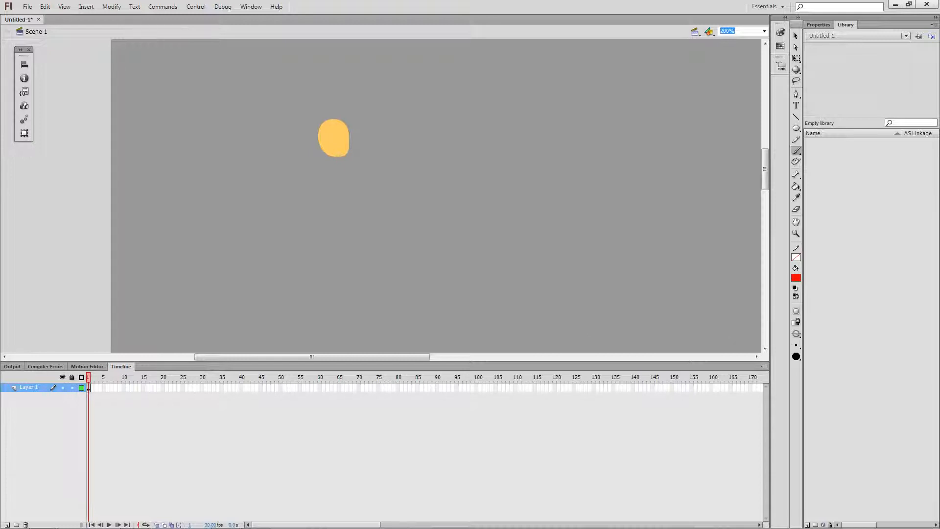
{"action": "mouse_move", "coordinate": [320, 141]}
{"action": "left_mouse_down"}
{"action": "mouse_move", "coordinate": [345, 124]}
{"action": "mouse_move", "coordinate": [315, 120]}
{"action": "mouse_move", "coordinate": [296, 147]}
{"action": "mouse_move", "coordinate": [308, 136]}
{"action": "left_mouse_up"}
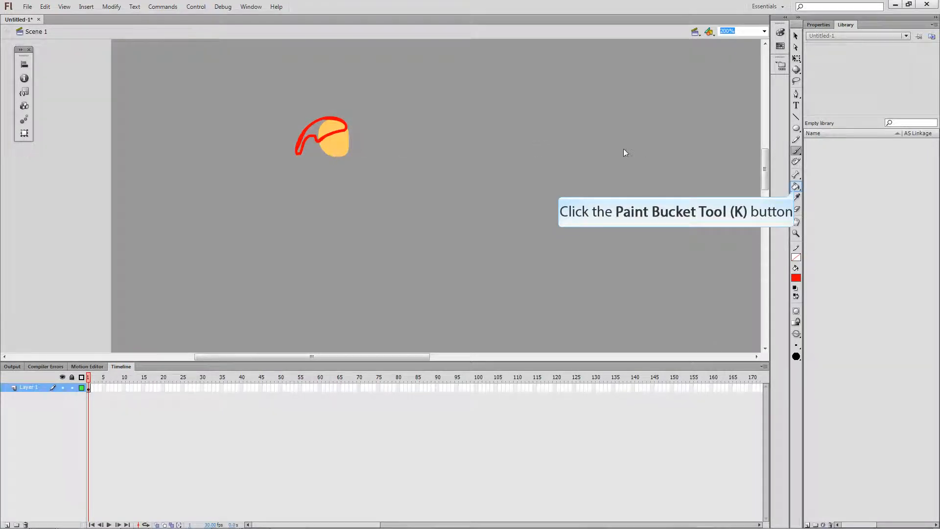
{"action": "left_click", "coordinate": [796, 187]}
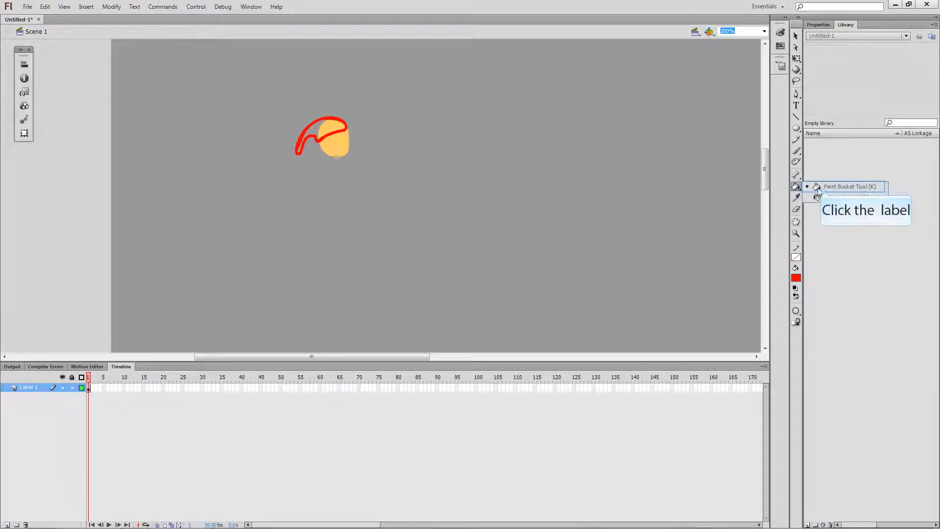
{"action": "left_click", "coordinate": [817, 189]}
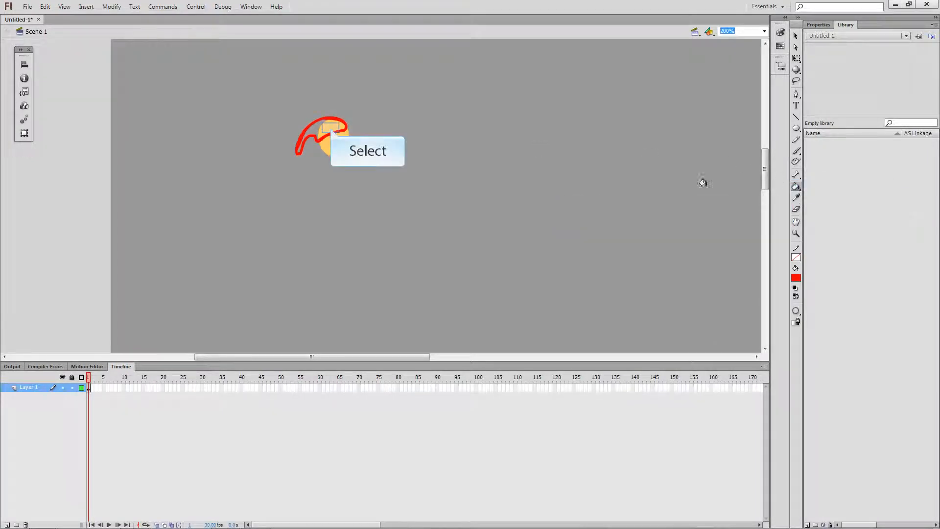
{"action": "left_click", "coordinate": [328, 125]}
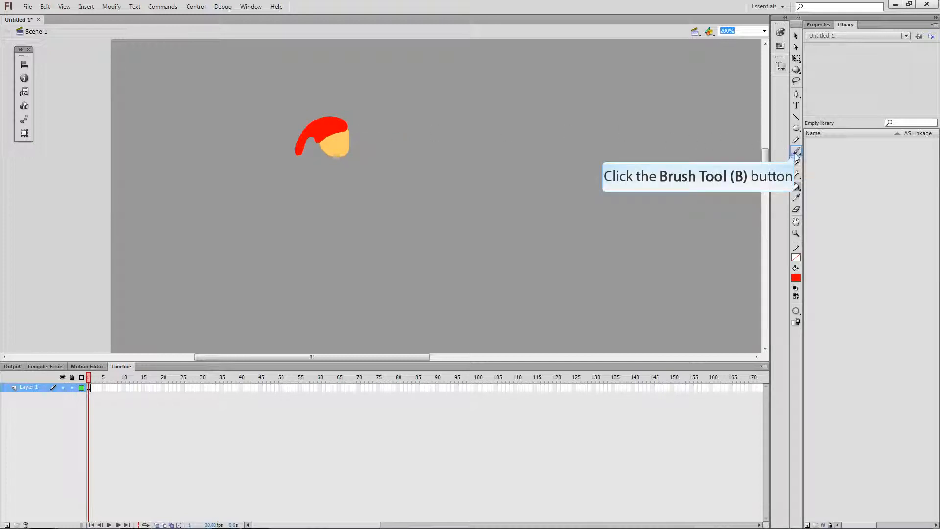
Step: Paint a round white #FFFFFF pompom on the hat's drooping tip using a larger round brush
{"action": "left_click", "coordinate": [796, 153]}
{"action": "left_click", "coordinate": [796, 278]}
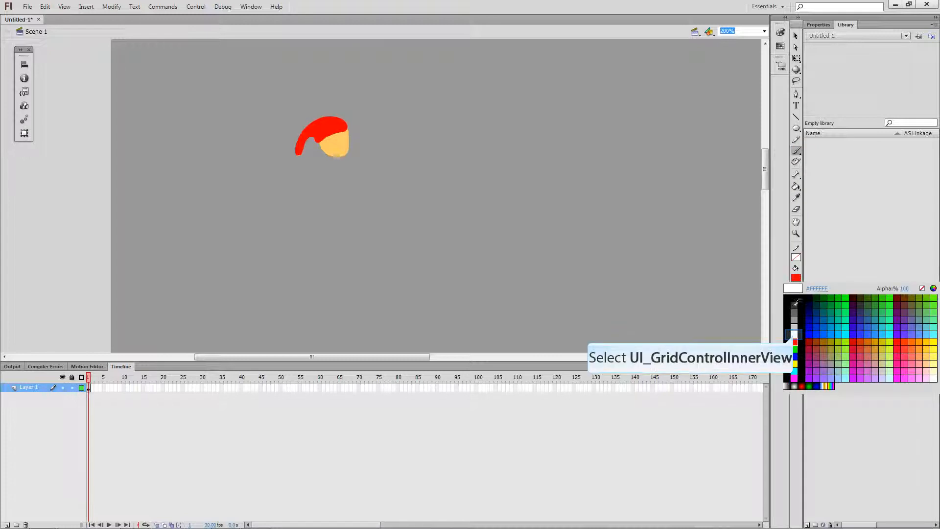
{"action": "left_click", "coordinate": [794, 334]}
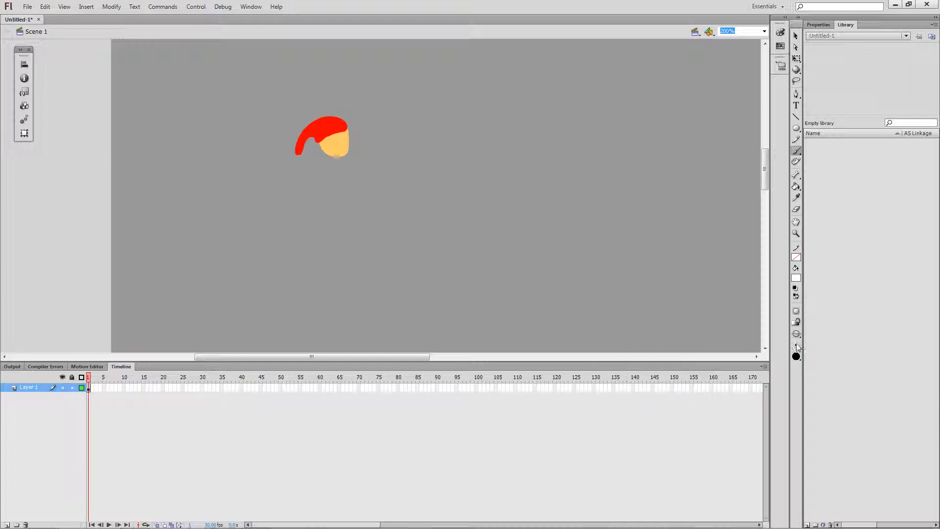
{"action": "left_click", "coordinate": [796, 346]}
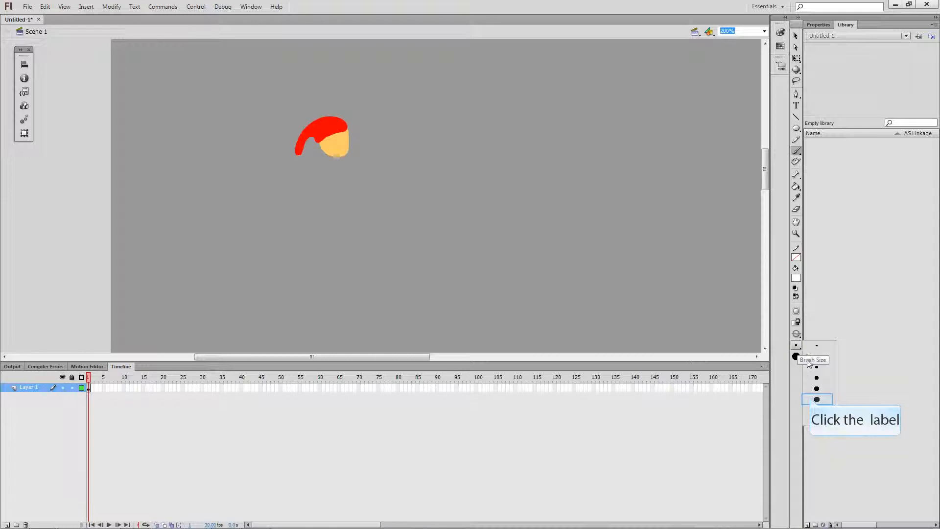
{"action": "left_click", "coordinate": [807, 398]}
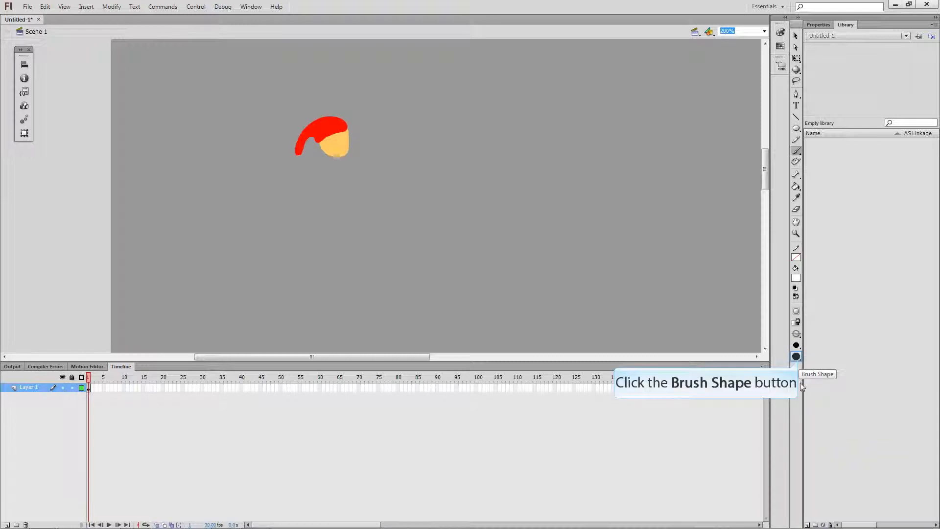
{"action": "left_click", "coordinate": [797, 360]}
{"action": "left_click", "coordinate": [798, 360]}
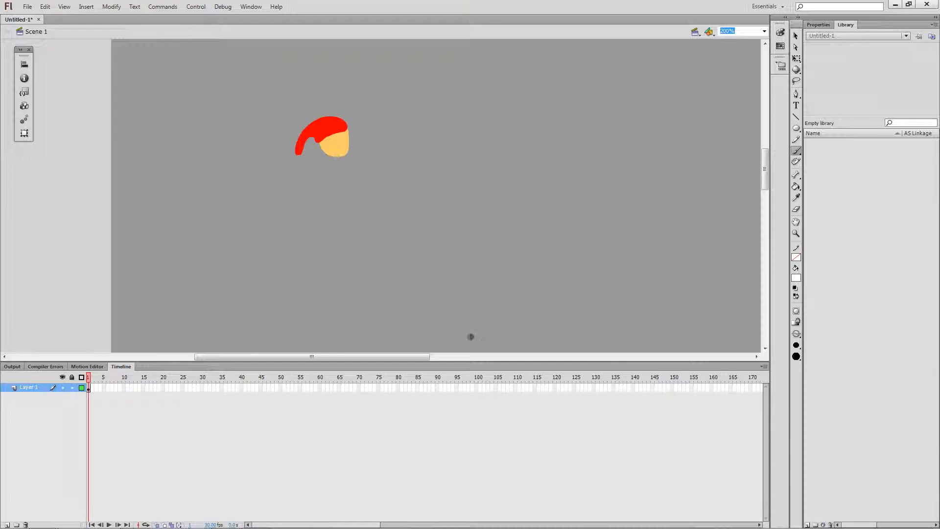
{"action": "key", "text": "ctrl+minus"}
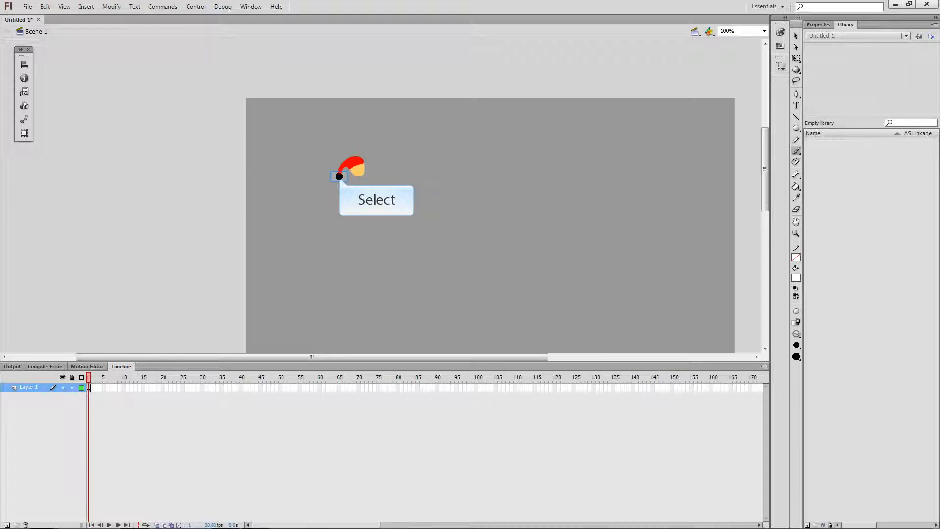
{"action": "left_click", "coordinate": [339, 176]}
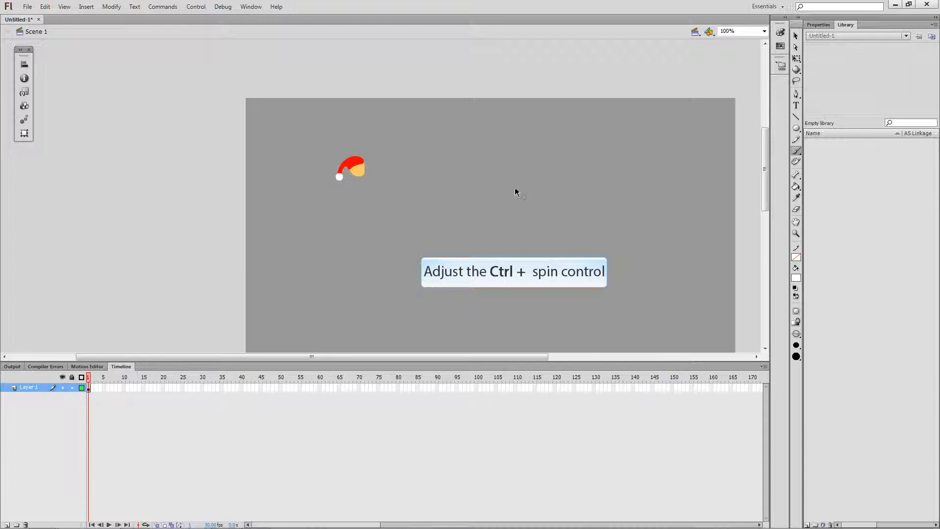
Step: Using a smaller white brush, paint the trim along the hat's lower edge and a beard over the lower face
{"action": "key", "text": "ctrl+equal"}
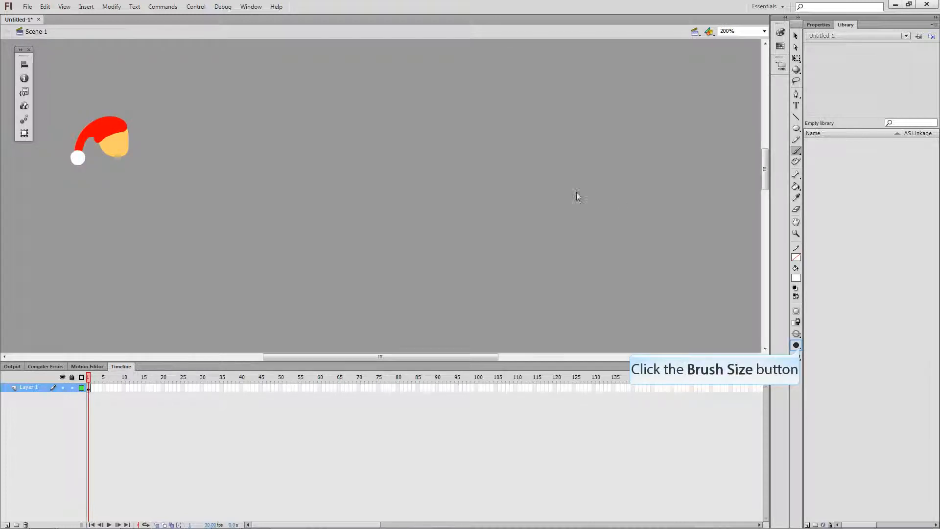
{"action": "left_click", "coordinate": [797, 346]}
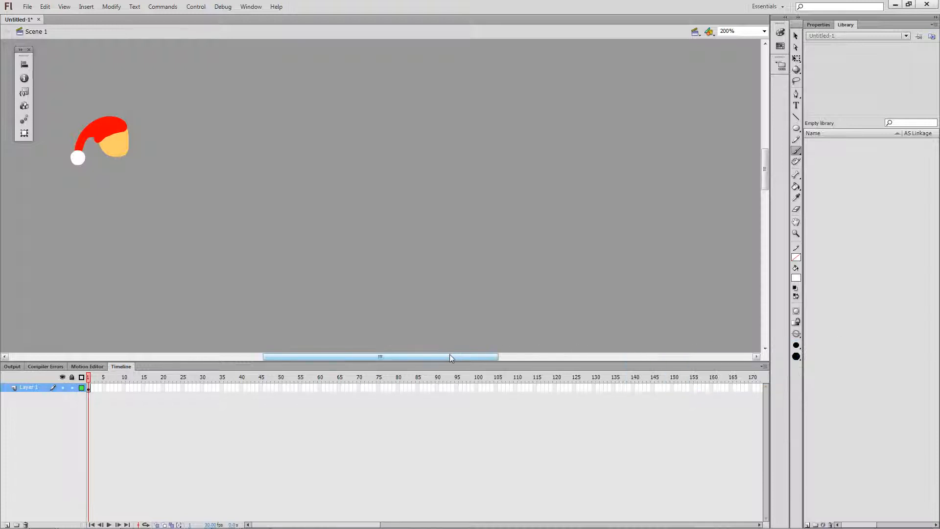
{"action": "mouse_move", "coordinate": [450, 356]}
{"action": "left_mouse_down"}
{"action": "mouse_move", "coordinate": [386, 360]}
{"action": "mouse_move", "coordinate": [398, 360]}
{"action": "left_mouse_up"}
{"action": "left_click", "coordinate": [797, 346]}
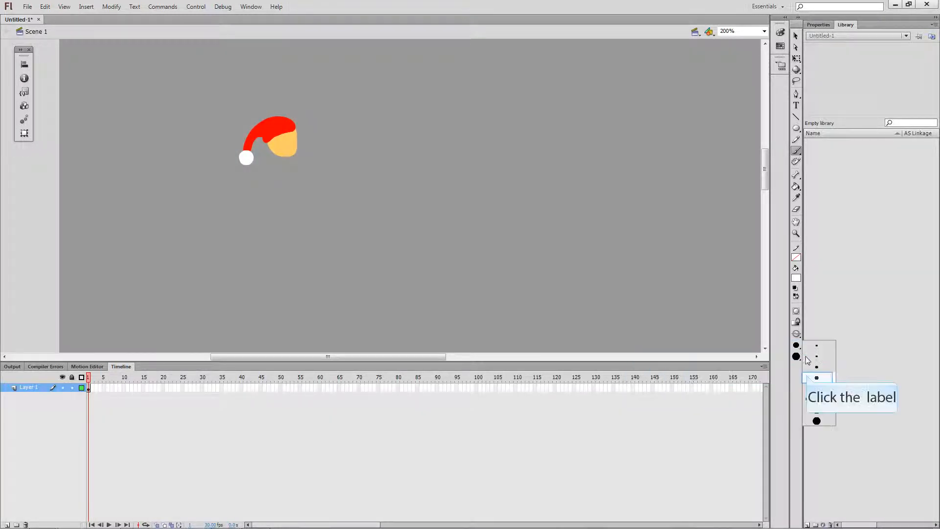
{"action": "left_click", "coordinate": [815, 378]}
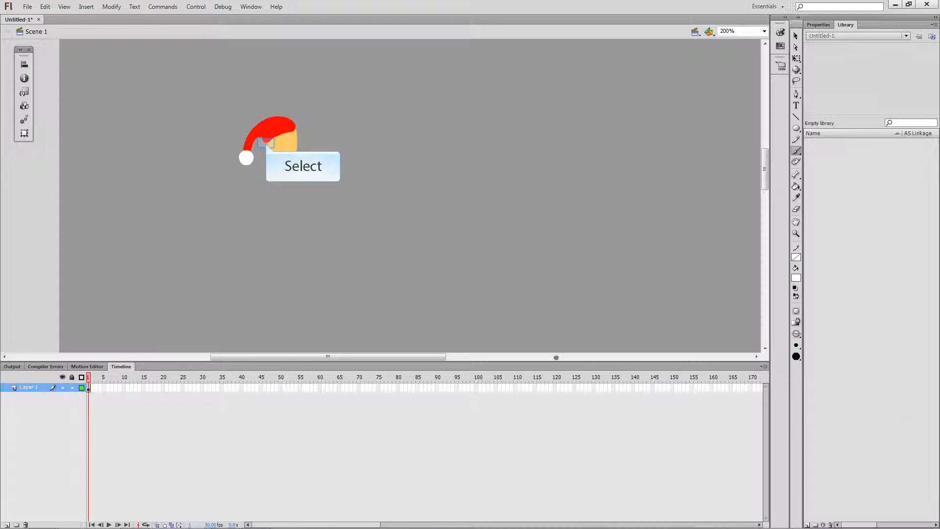
{"action": "double_click", "coordinate": [266, 144]}
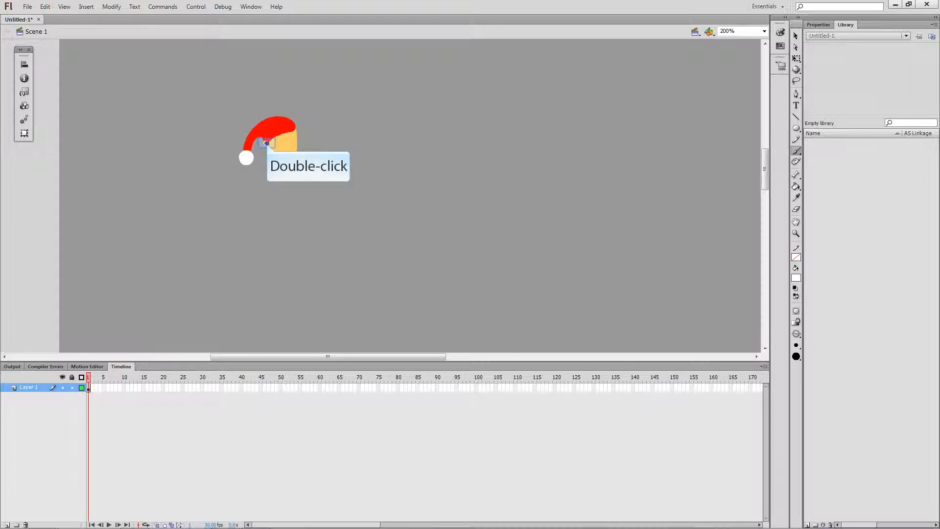
{"action": "left_click_drag", "start_coordinate": [265, 144], "coordinate": [294, 126]}
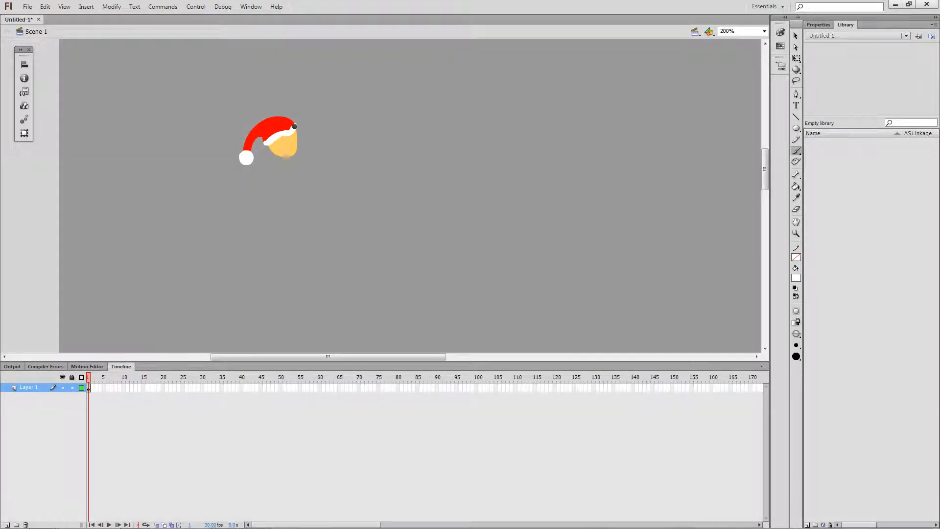
{"action": "left_click_drag", "start_coordinate": [294, 125], "coordinate": [294, 126]}
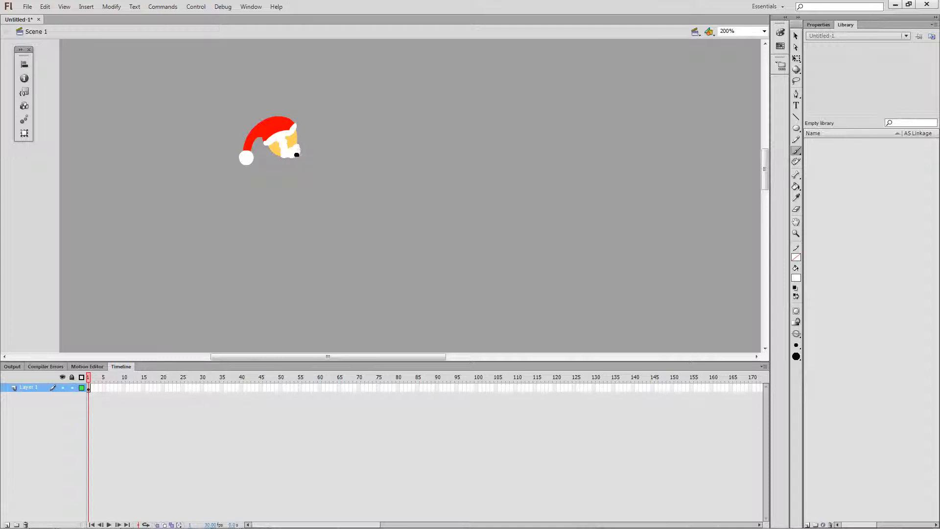
{"action": "left_click_drag", "start_coordinate": [299, 152], "coordinate": [298, 152]}
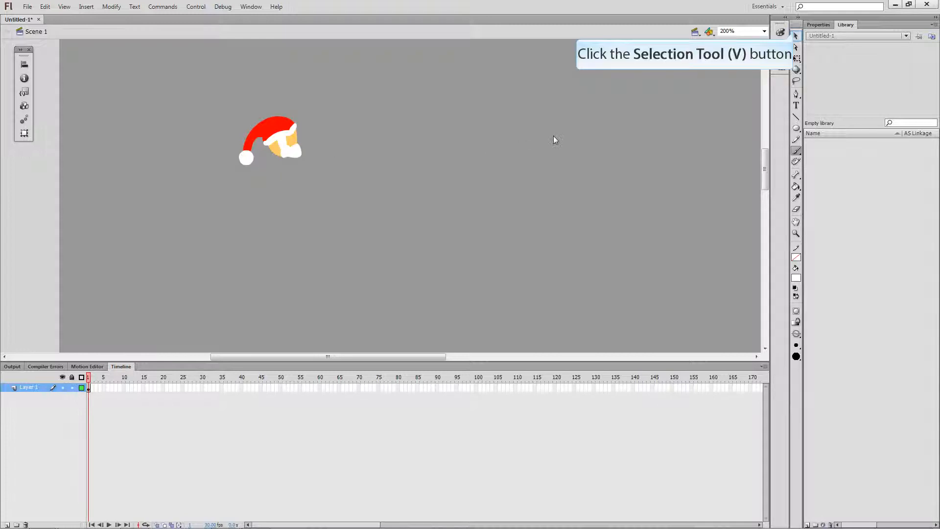
Step: Paint a narrow dark eye on the face in #333333, using a flat horizontal brush shape and a larger brush size
{"action": "left_click", "coordinate": [795, 35]}
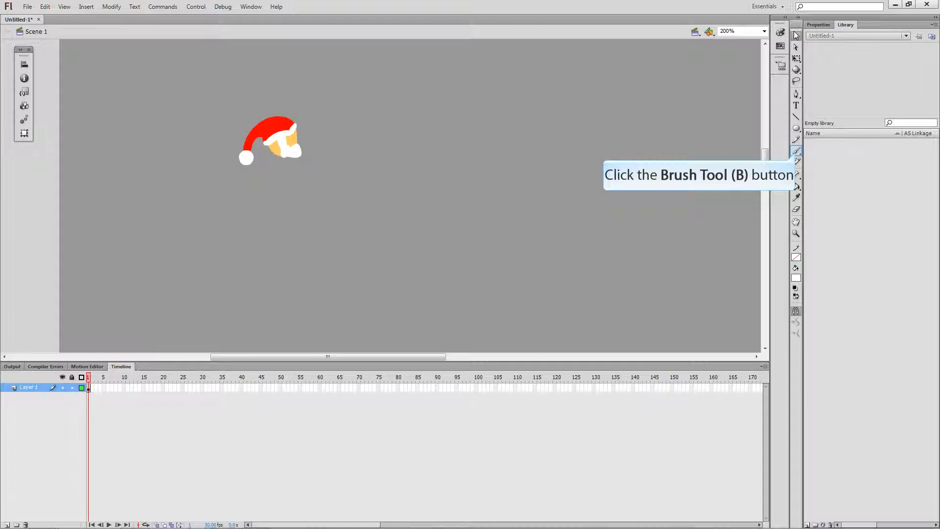
{"action": "left_click", "coordinate": [796, 152]}
{"action": "left_click", "coordinate": [796, 277]}
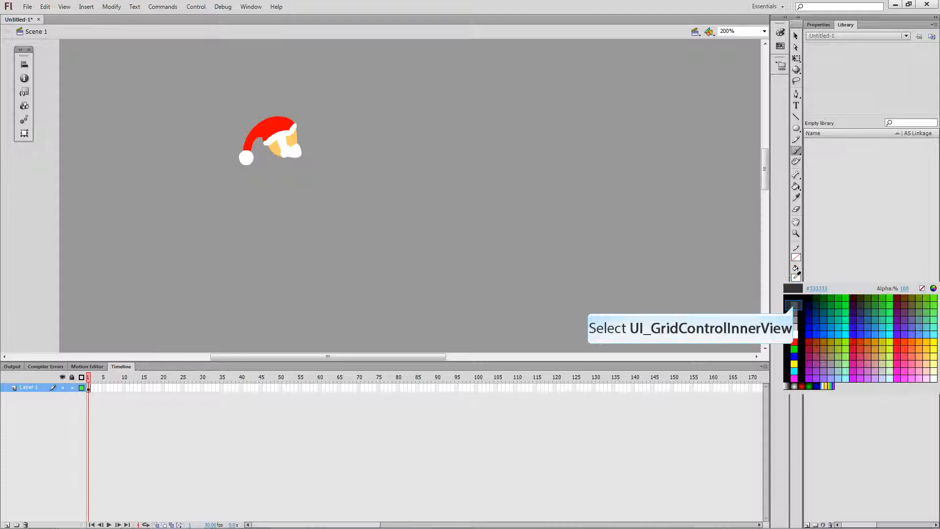
{"action": "left_click", "coordinate": [794, 303]}
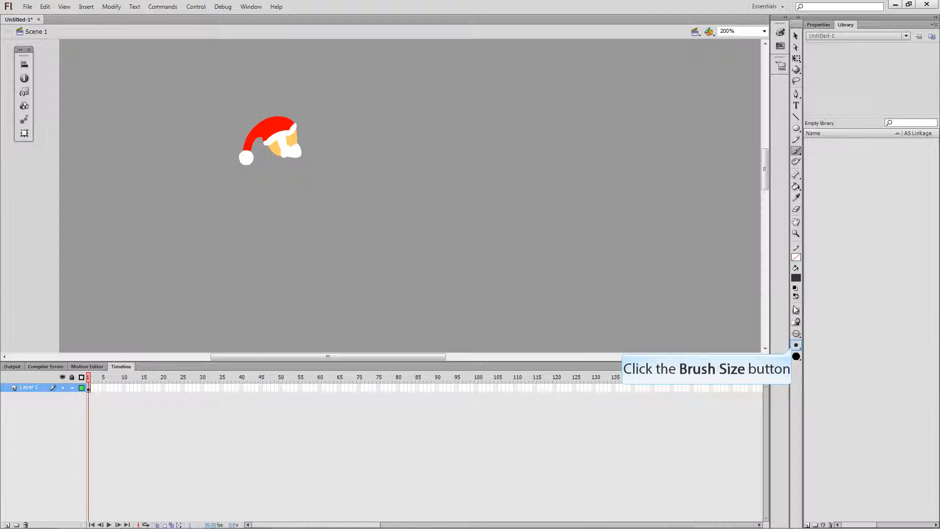
{"action": "left_click", "coordinate": [795, 359]}
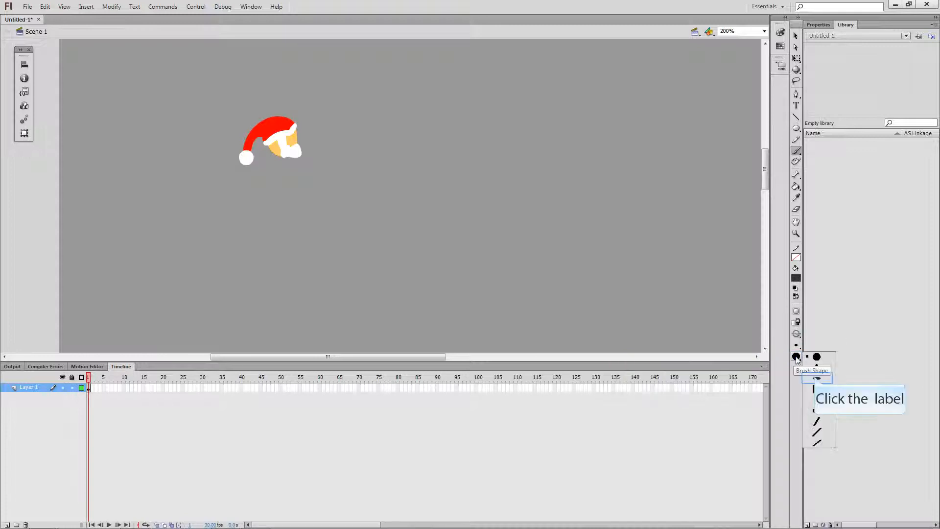
{"action": "left_click", "coordinate": [816, 378]}
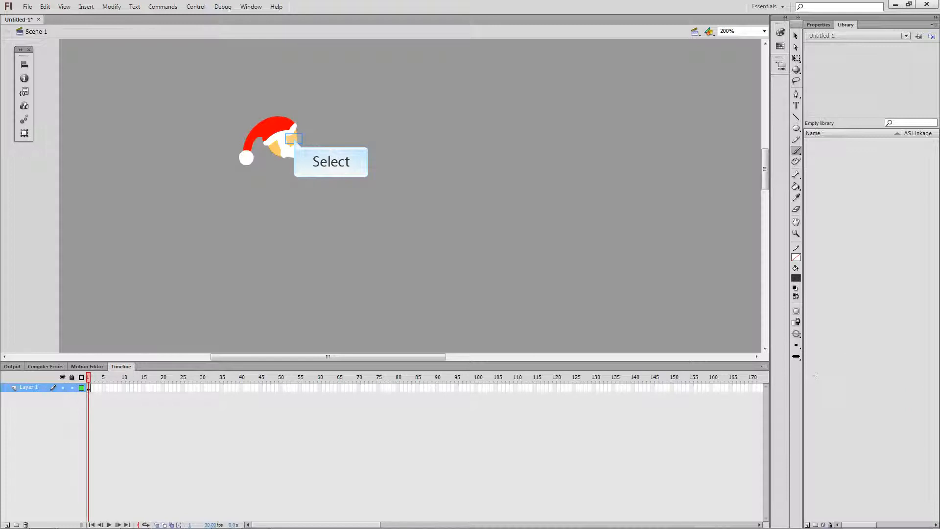
{"action": "left_click_drag", "start_coordinate": [293, 139], "coordinate": [295, 153]}
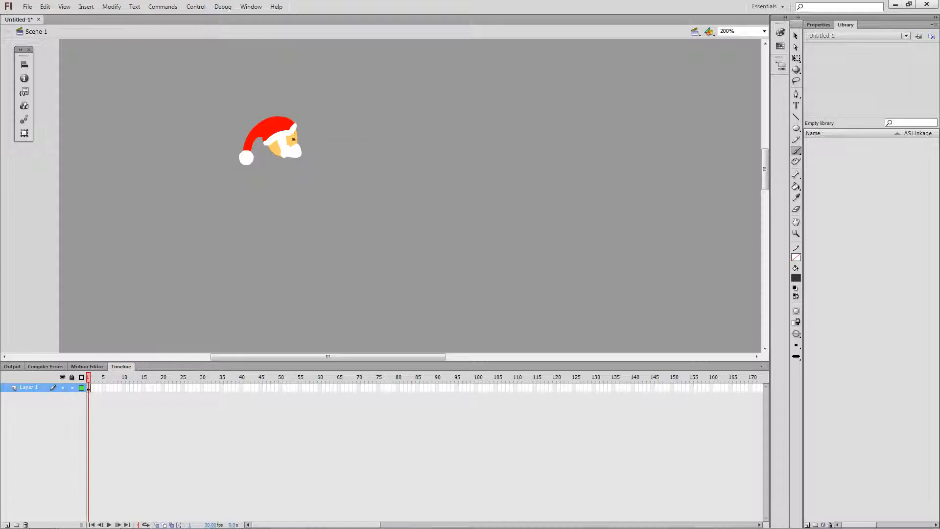
{"action": "key", "text": "ctrl+z"}
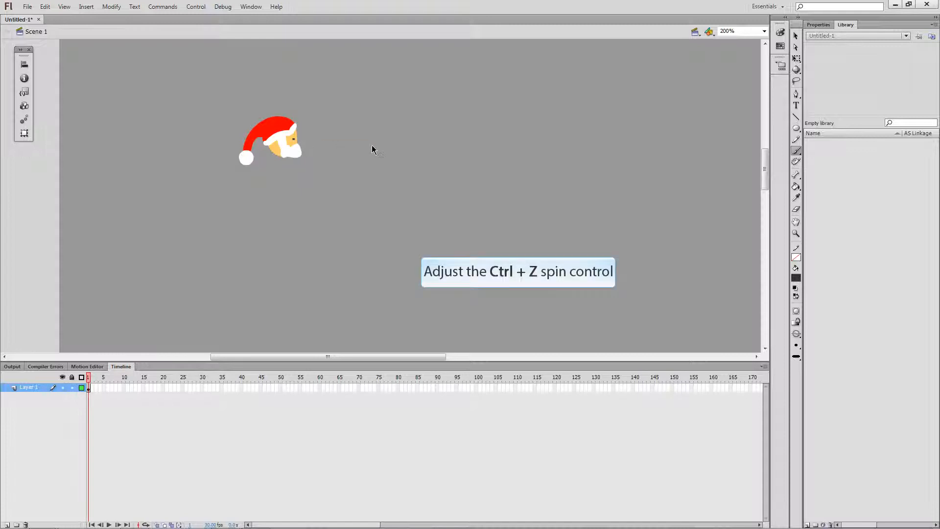
{"action": "key", "text": "ctrl+z"}
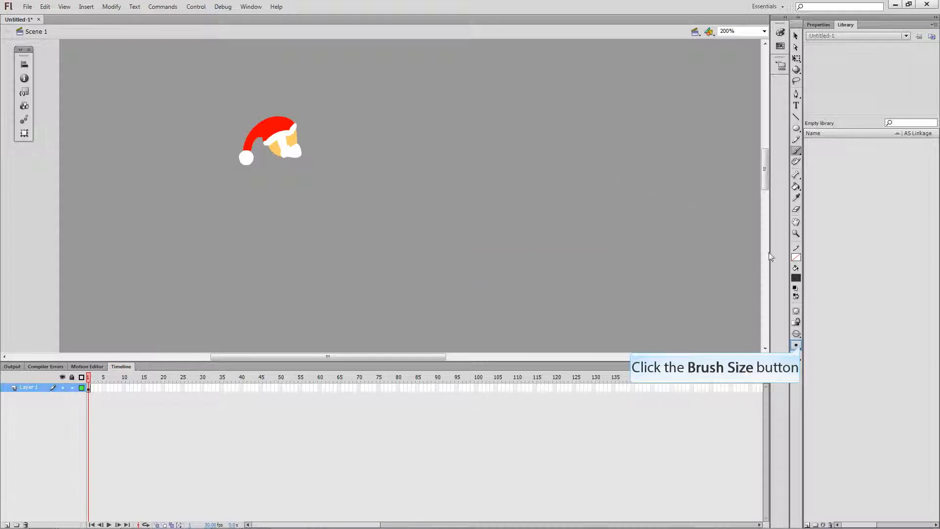
{"action": "left_click", "coordinate": [800, 344]}
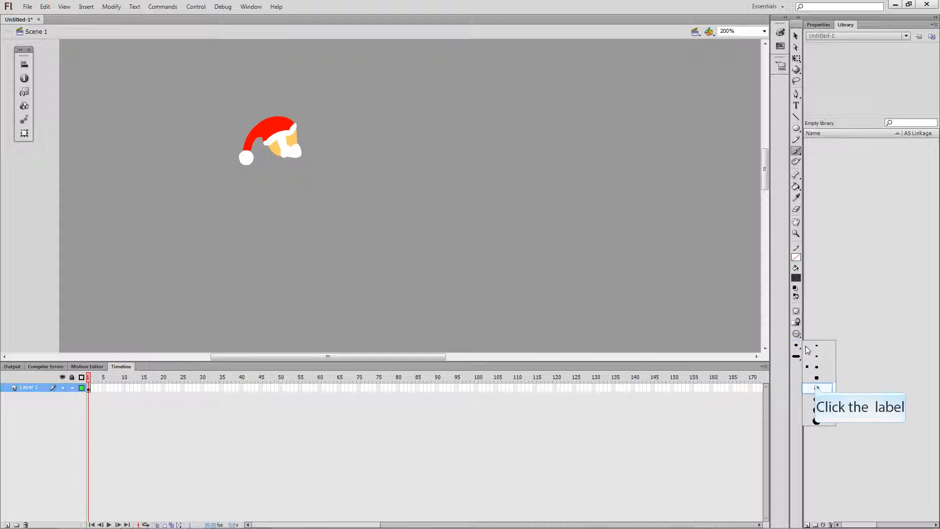
{"action": "left_click", "coordinate": [814, 384]}
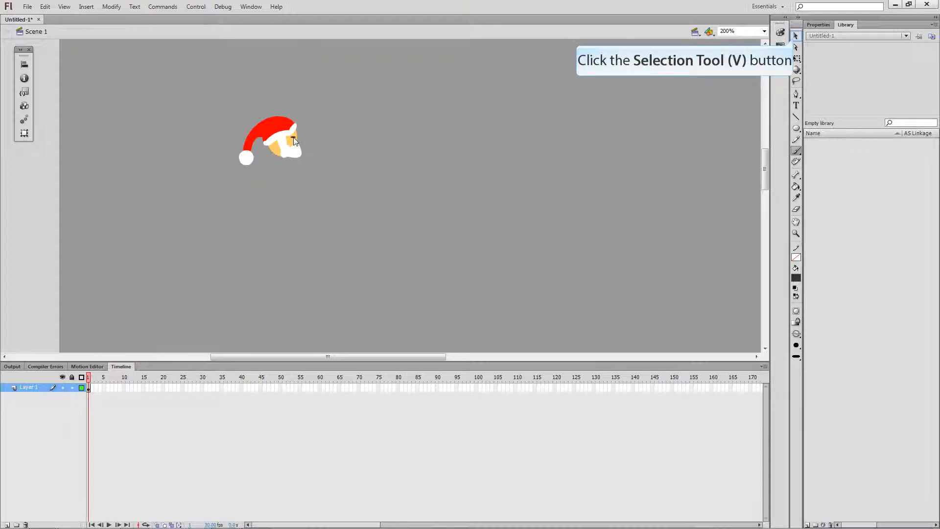
Step: Convert the complete head and hat artwork into a Graphic symbol named Head
{"action": "left_click", "coordinate": [795, 38]}
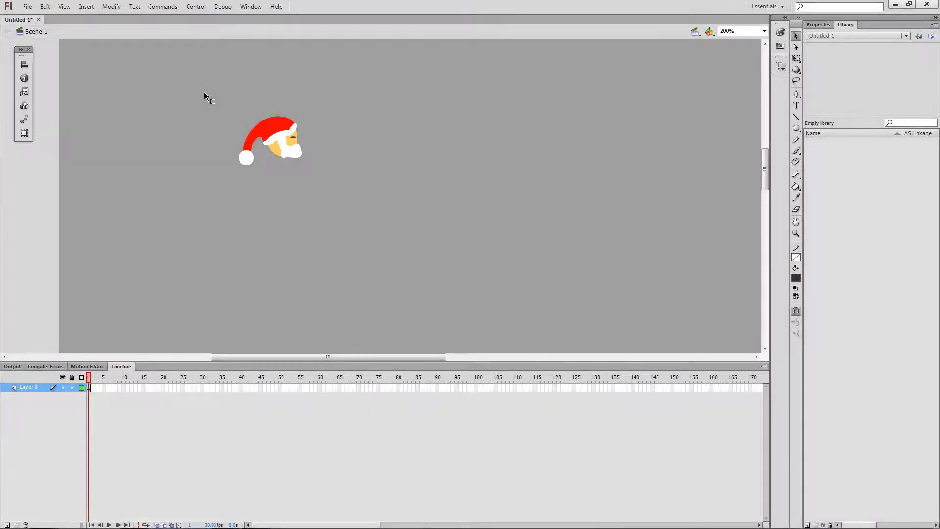
{"action": "left_click_drag", "start_coordinate": [199, 84], "coordinate": [354, 220]}
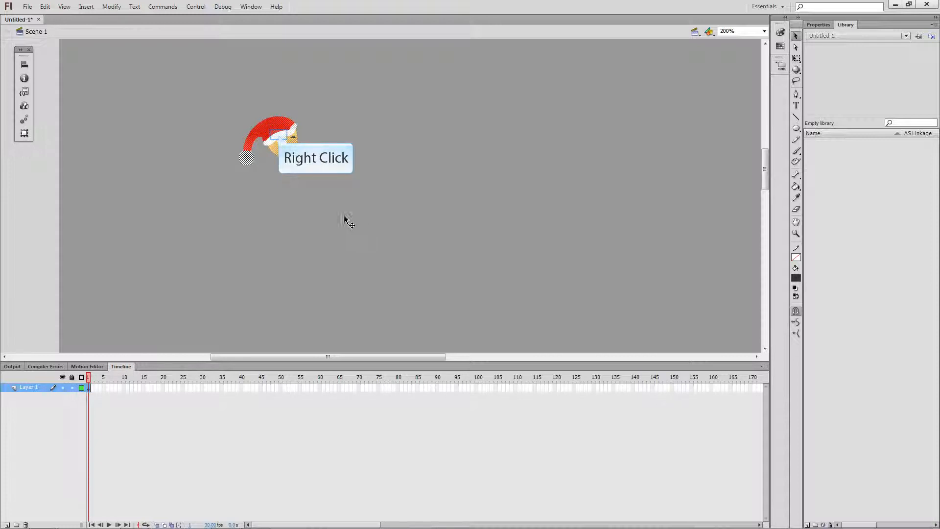
{"action": "right_click", "coordinate": [280, 138]}
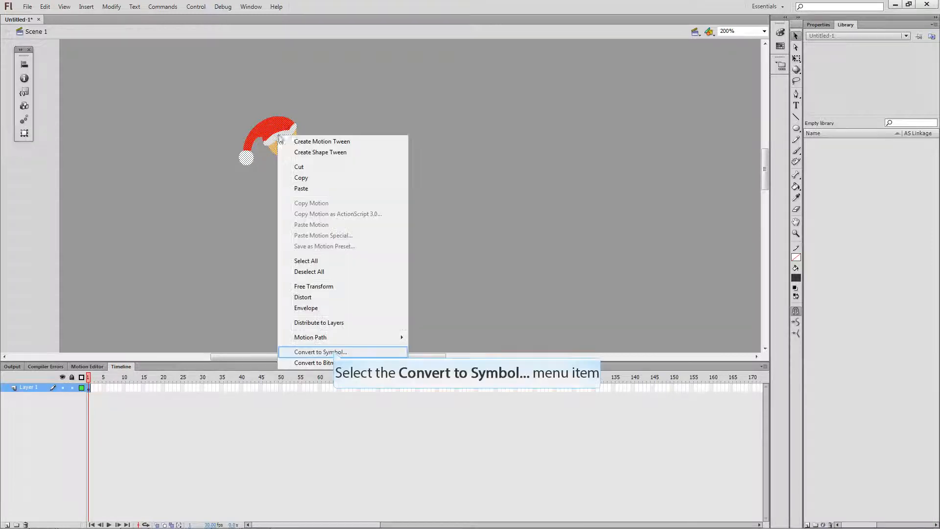
{"action": "left_click", "coordinate": [335, 351]}
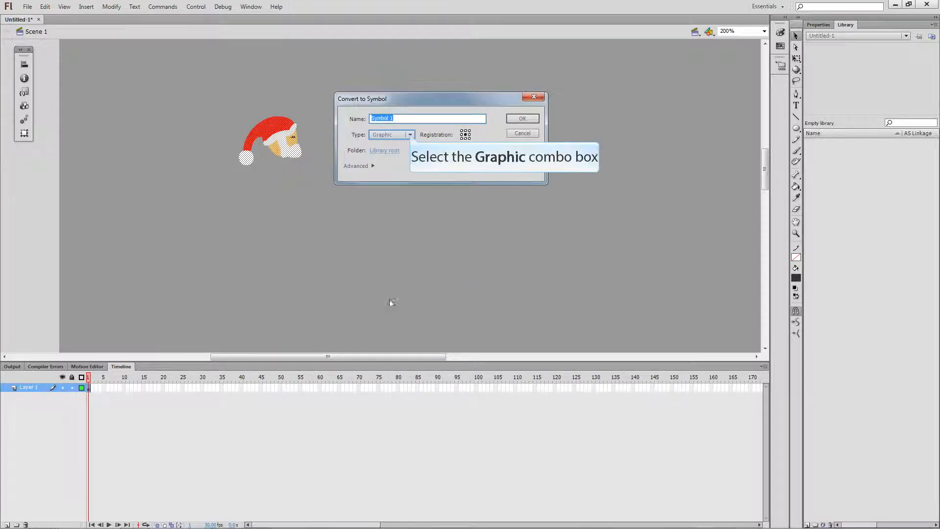
{"action": "left_click", "coordinate": [410, 135]}
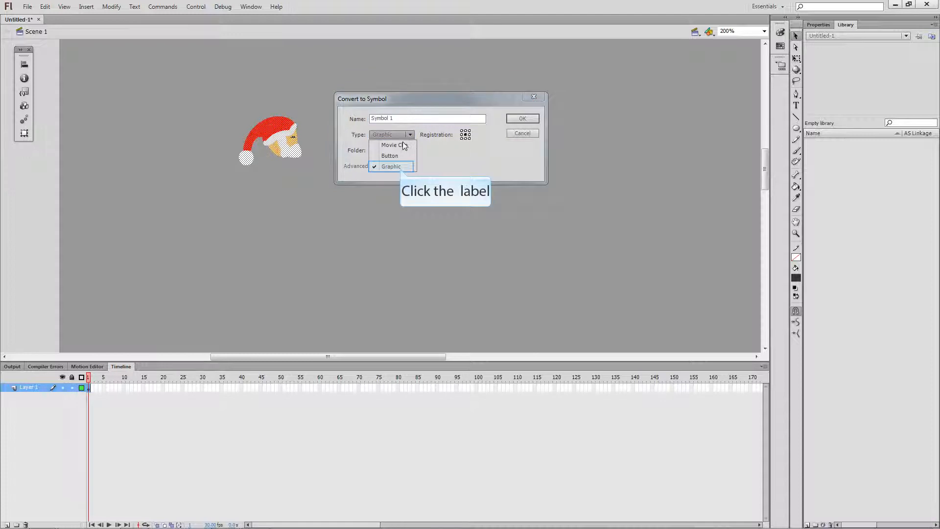
{"action": "left_click", "coordinate": [391, 167]}
{"action": "left_click", "coordinate": [356, 114]}
{"action": "type", "text": "Head"}
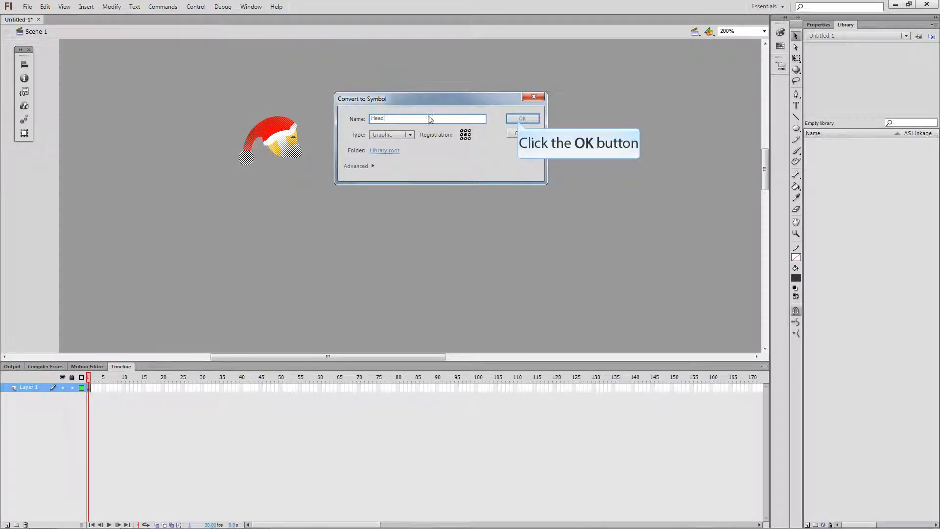
{"action": "left_click", "coordinate": [521, 118]}
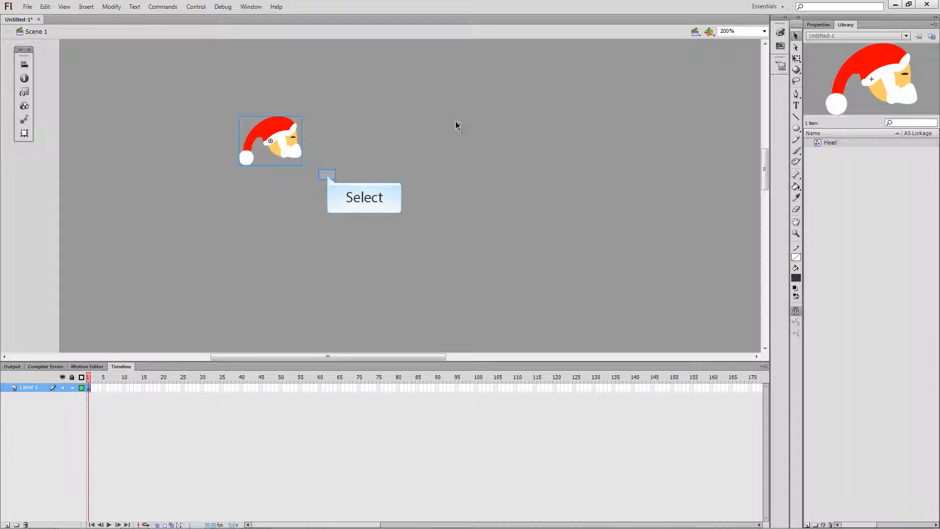
{"action": "left_click", "coordinate": [328, 175]}
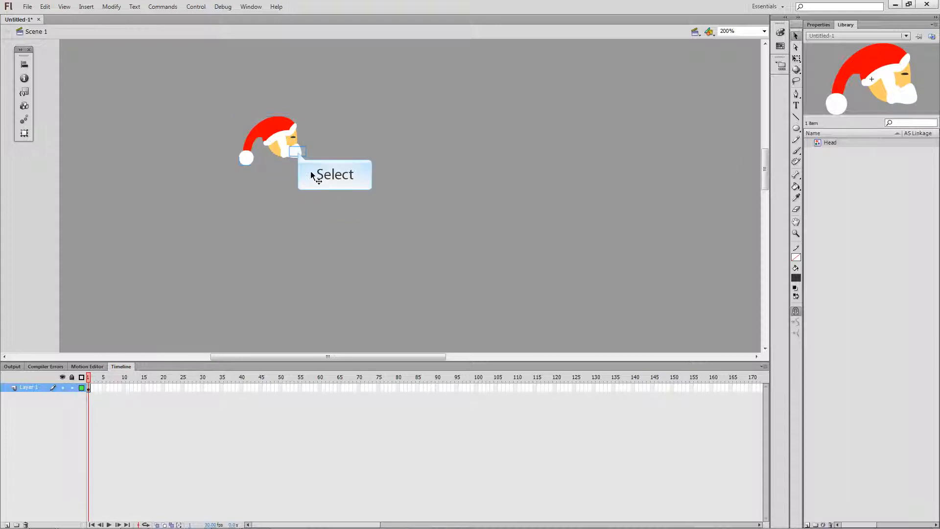
{"action": "left_click", "coordinate": [298, 152]}
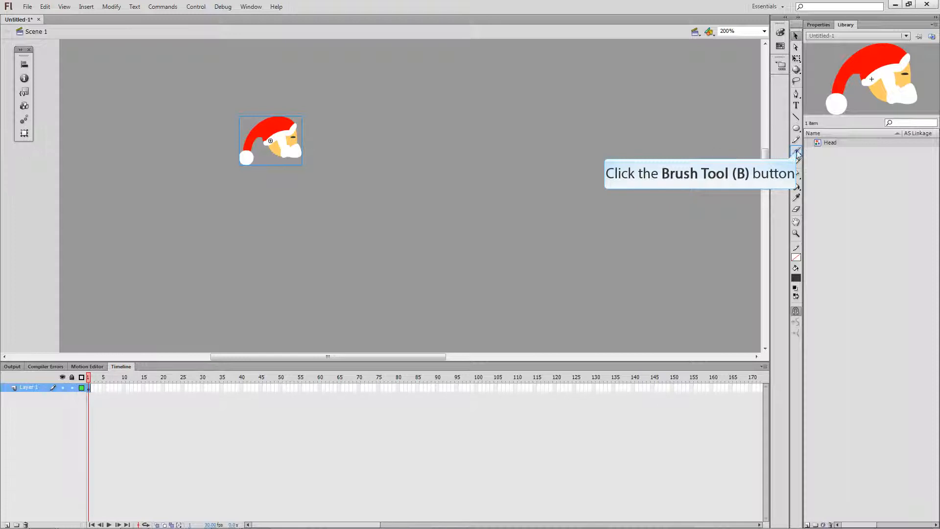
Step: Brush a closed outline of the torso below the beard in #FF0000 with a round brush shape
{"action": "left_click", "coordinate": [797, 152]}
{"action": "left_click", "coordinate": [797, 279]}
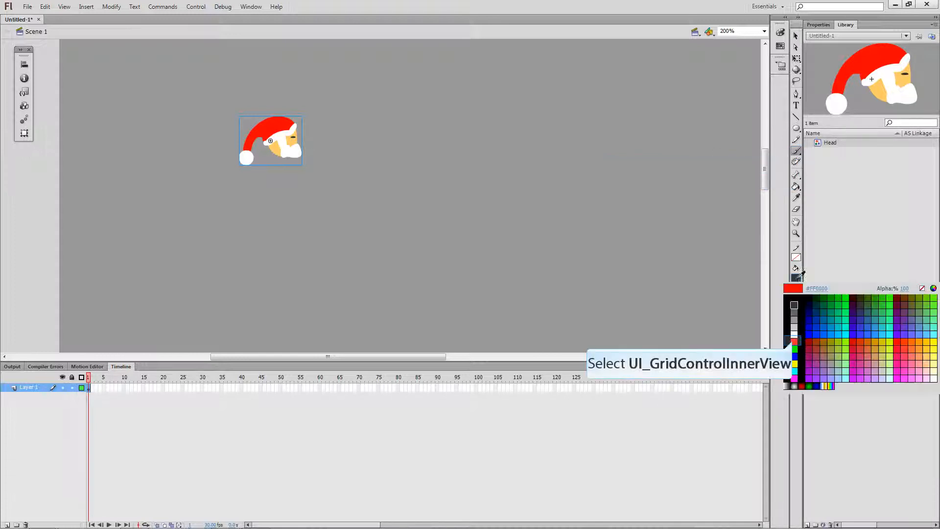
{"action": "left_click", "coordinate": [795, 338]}
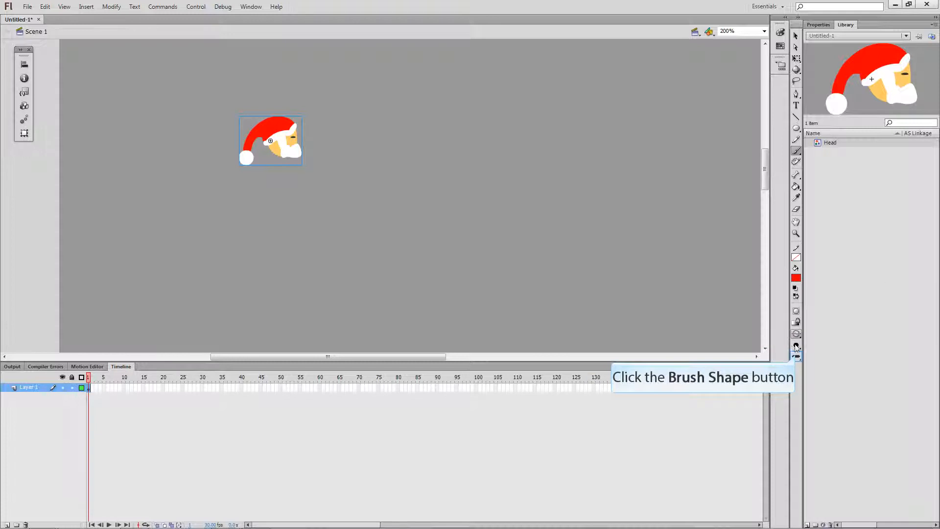
{"action": "left_click", "coordinate": [796, 356]}
{"action": "left_click", "coordinate": [811, 358]}
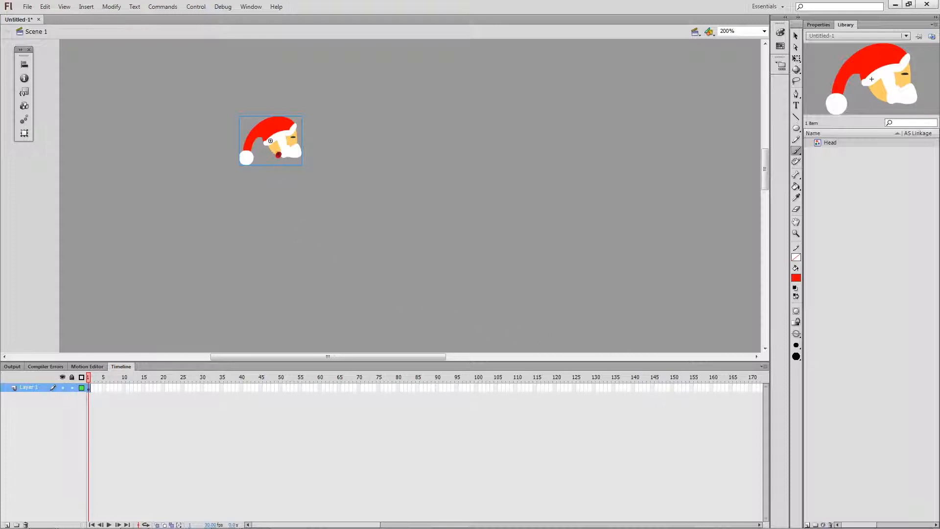
{"action": "left_click_drag", "start_coordinate": [278, 156], "coordinate": [278, 216]}
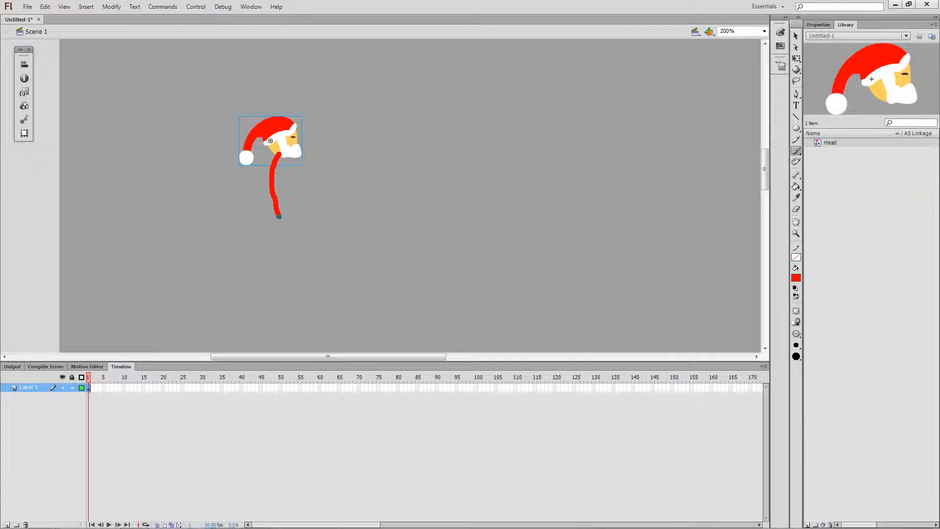
{"action": "key", "text": "ctrl+z"}
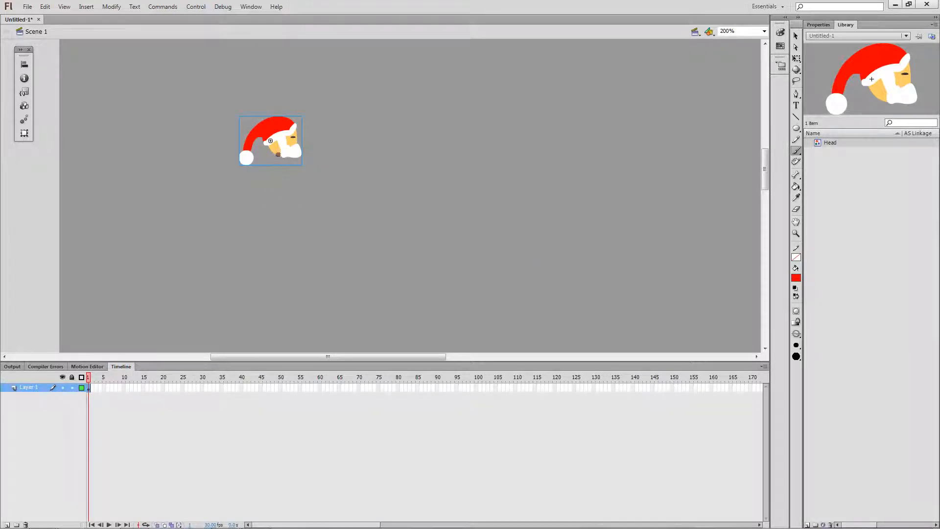
{"action": "mouse_move", "coordinate": [277, 154]}
{"action": "left_mouse_down"}
{"action": "mouse_move", "coordinate": [277, 206]}
{"action": "mouse_move", "coordinate": [294, 216]}
{"action": "mouse_move", "coordinate": [311, 200]}
{"action": "mouse_move", "coordinate": [310, 181]}
{"action": "mouse_move", "coordinate": [296, 156]}
{"action": "mouse_move", "coordinate": [278, 155]}
{"action": "left_mouse_up"}
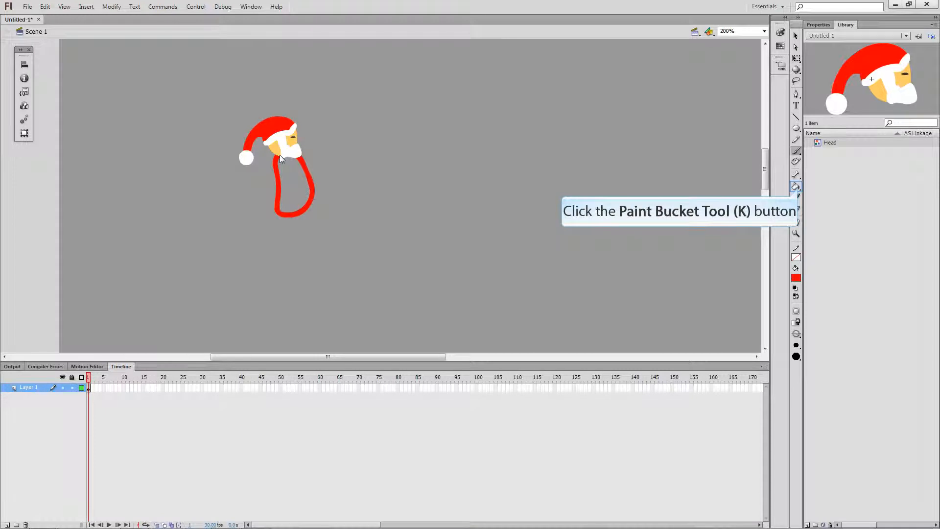
Step: Fill the torso outline with red and brush extra red along its lower right edge to widen the belly
{"action": "left_click", "coordinate": [795, 186]}
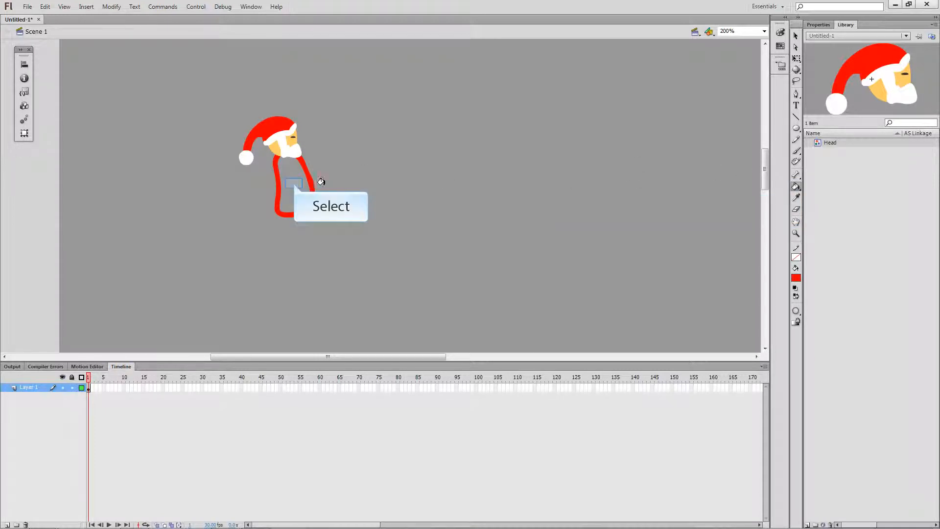
{"action": "left_click", "coordinate": [294, 185]}
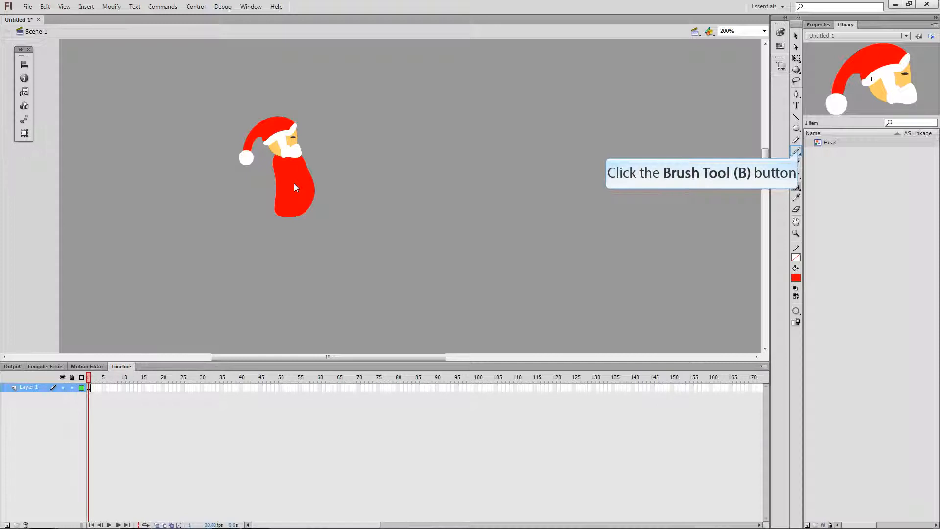
{"action": "left_click", "coordinate": [797, 152]}
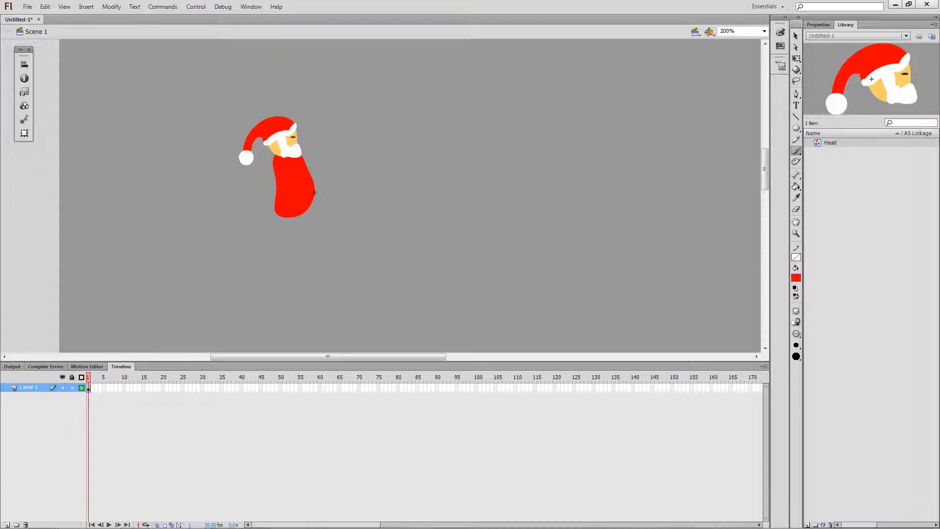
{"action": "mouse_move", "coordinate": [316, 196]}
{"action": "left_mouse_down"}
{"action": "mouse_move", "coordinate": [307, 214]}
{"action": "mouse_move", "coordinate": [292, 214]}
{"action": "left_mouse_up"}
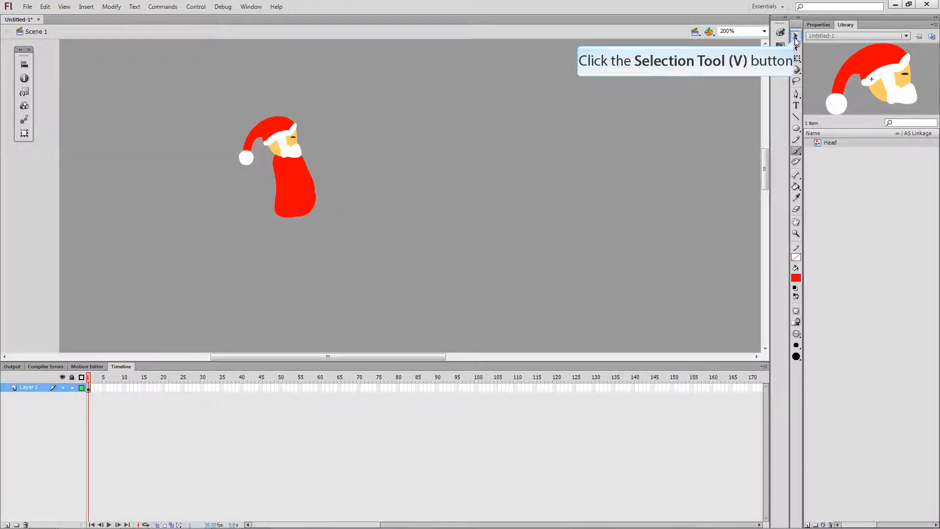
Step: Convert the red torso shape into a Graphic symbol named Body
{"action": "left_click", "coordinate": [796, 39]}
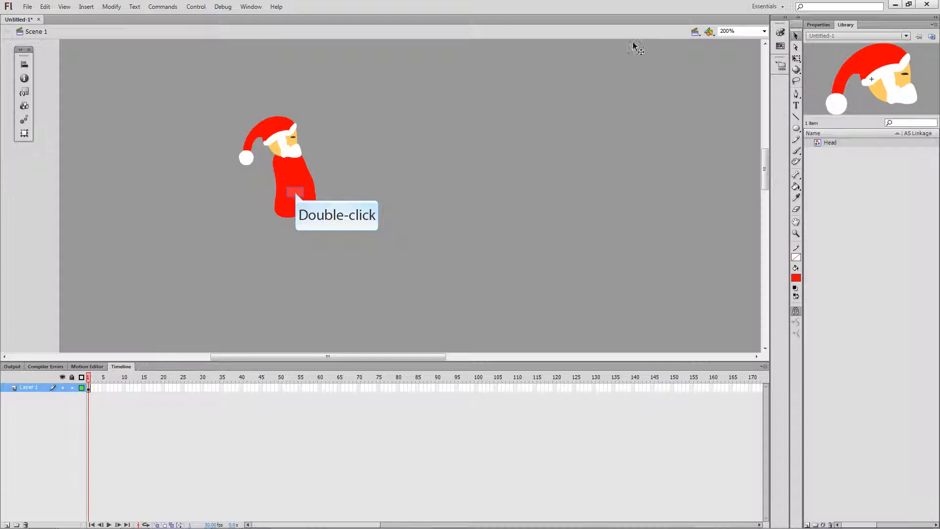
{"action": "right_click", "coordinate": [296, 194]}
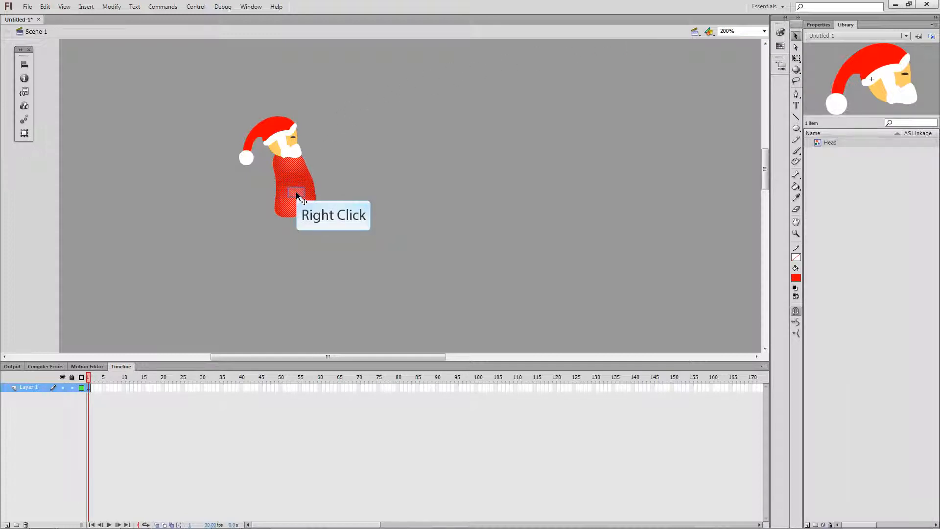
{"action": "right_click", "coordinate": [295, 195]}
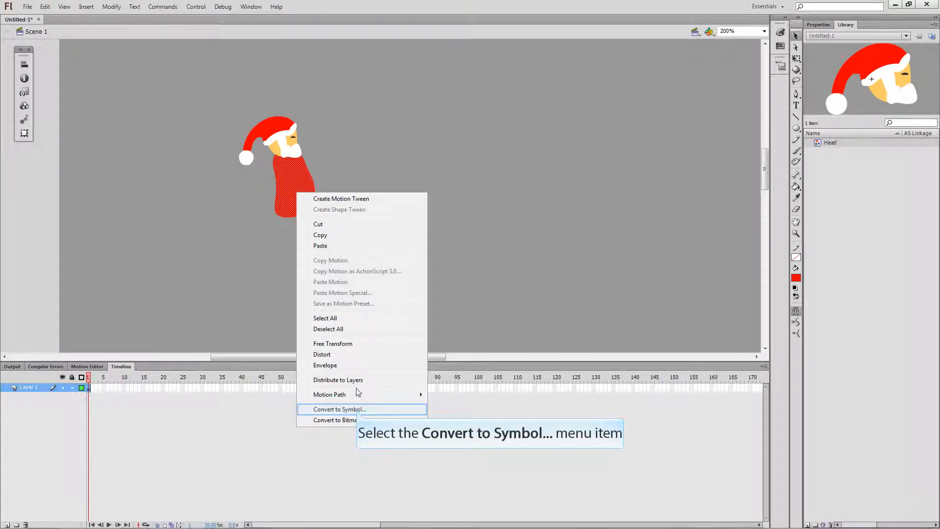
{"action": "left_click", "coordinate": [356, 410]}
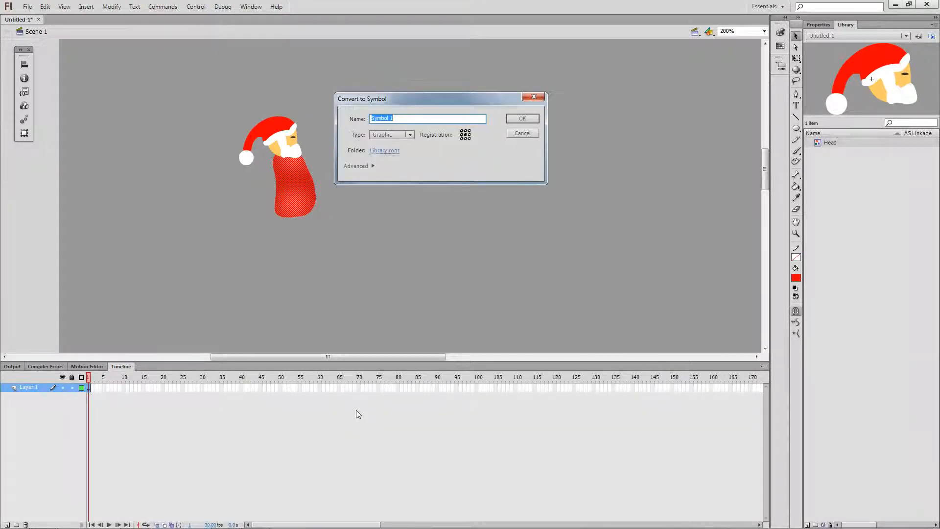
{"action": "type", "text": "Body"}
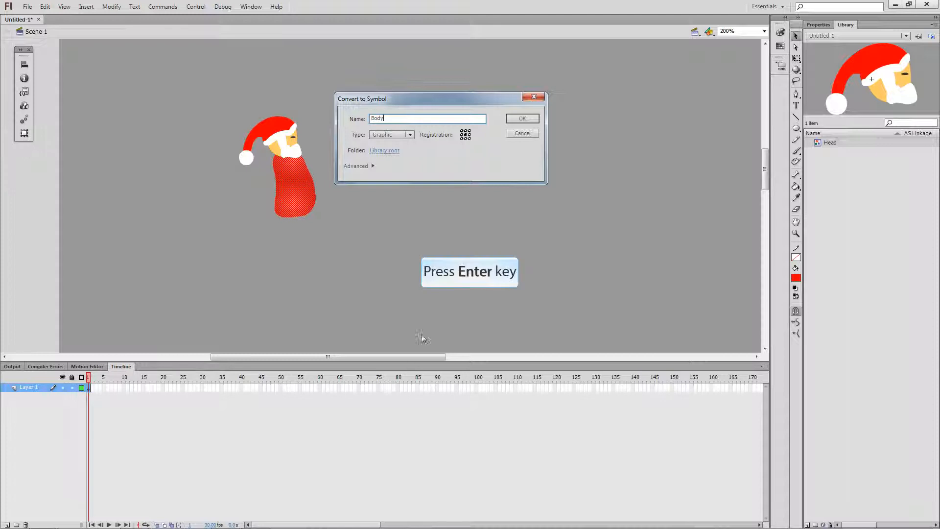
{"action": "key", "text": "Return"}
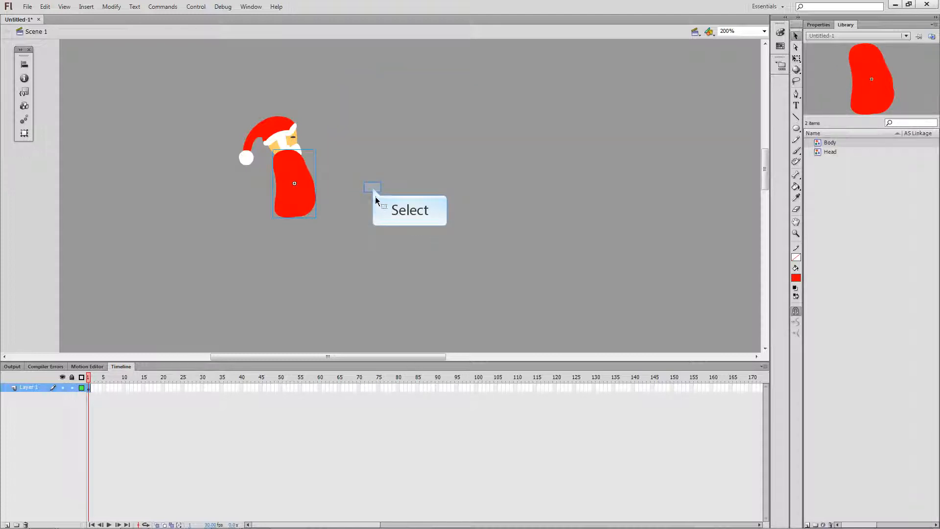
Step: Nudge the head slightly down and to the left, and send the body backward so it sits behind the beard
{"action": "left_click", "coordinate": [373, 189]}
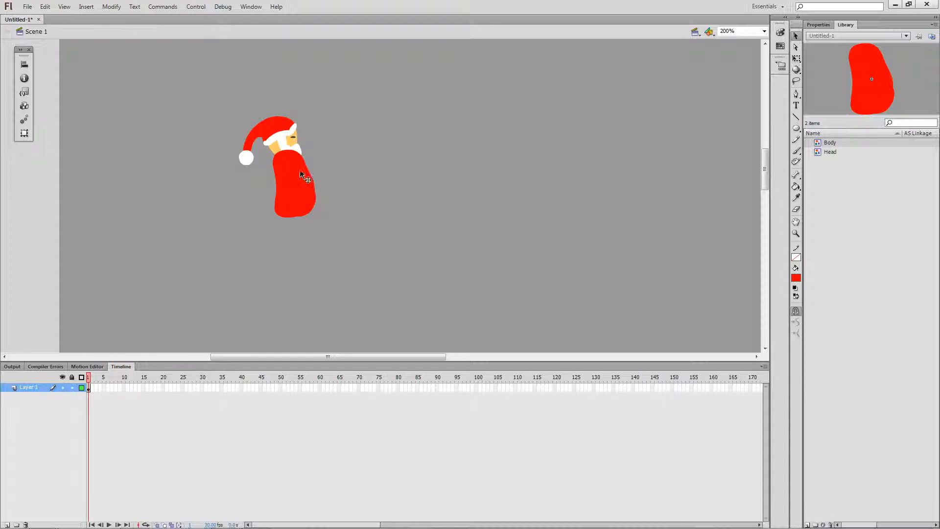
{"action": "mouse_move", "coordinate": [286, 139]}
{"action": "left_mouse_down"}
{"action": "mouse_move", "coordinate": [370, 126]}
{"action": "mouse_move", "coordinate": [473, 127]}
{"action": "mouse_move", "coordinate": [286, 134]}
{"action": "mouse_move", "coordinate": [284, 142]}
{"action": "left_mouse_up"}
{"action": "left_click", "coordinate": [292, 171]}
{"action": "right_click", "coordinate": [291, 171]}
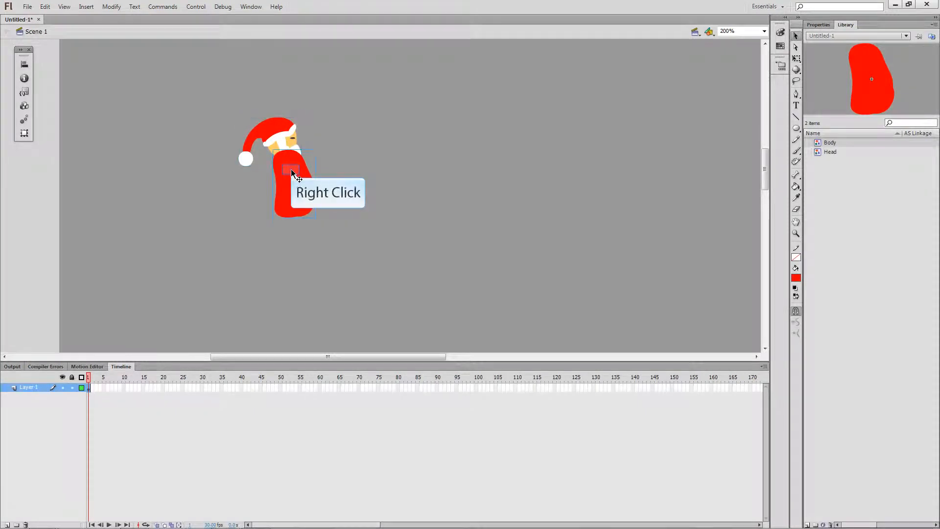
{"action": "mouse_move", "coordinate": [377, 328]}
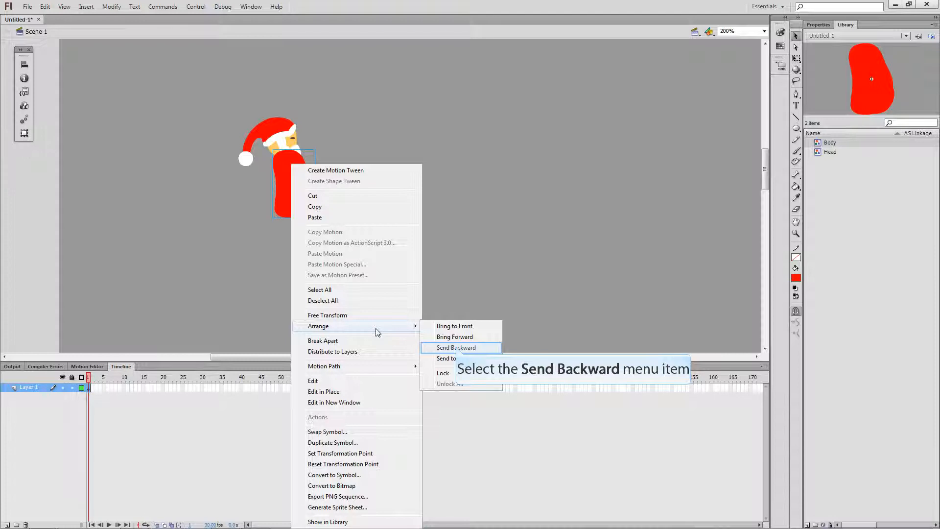
{"action": "left_click", "coordinate": [456, 348]}
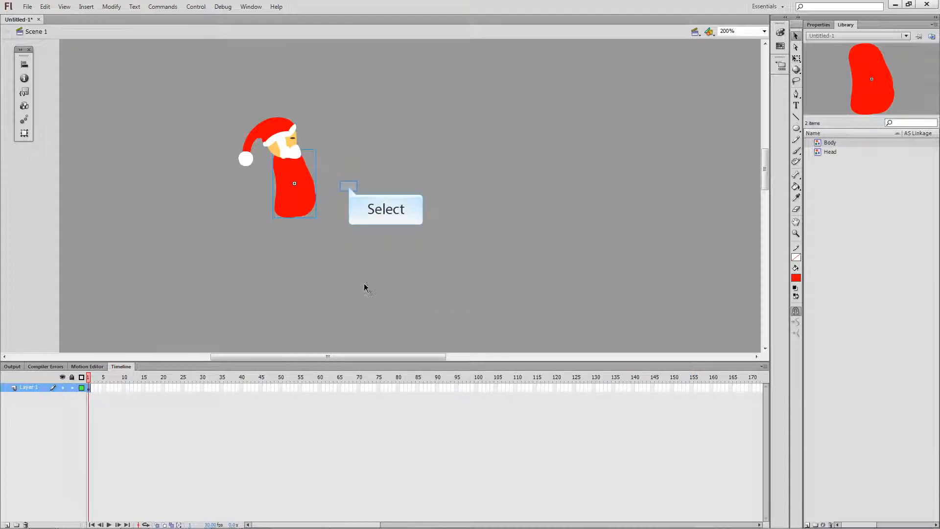
{"action": "left_click", "coordinate": [349, 189]}
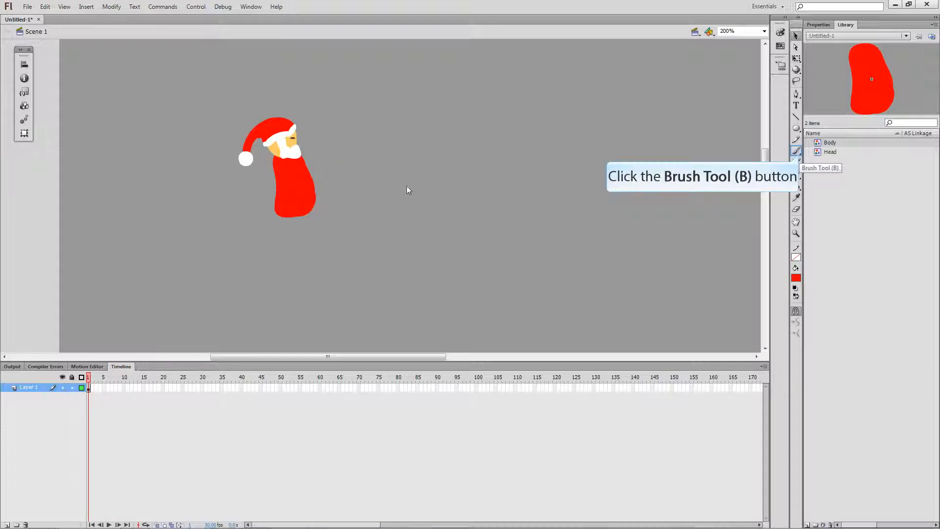
Step: On a new layer, brush a closed sleeve outline down the front of the torso in a darker red with a smaller brush
{"action": "left_click", "coordinate": [796, 152]}
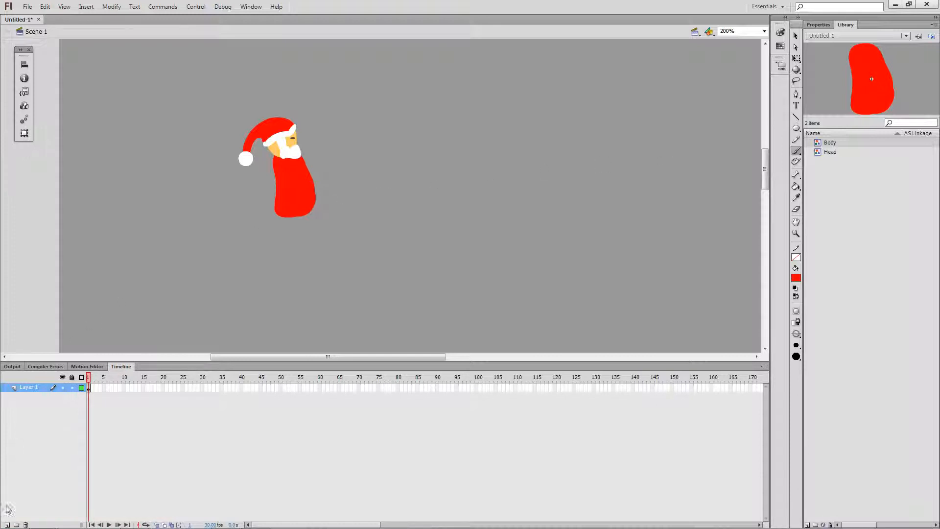
{"action": "left_click", "coordinate": [7, 525]}
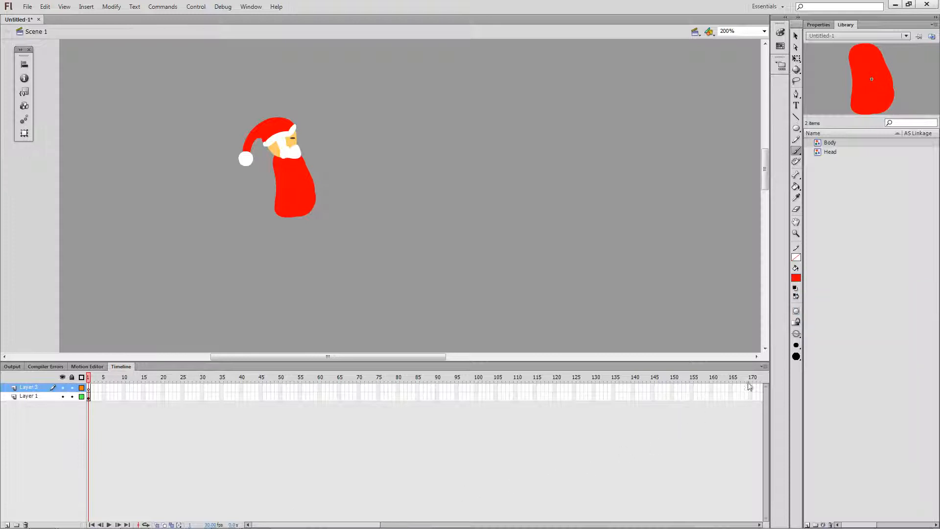
{"action": "left_click", "coordinate": [795, 278]}
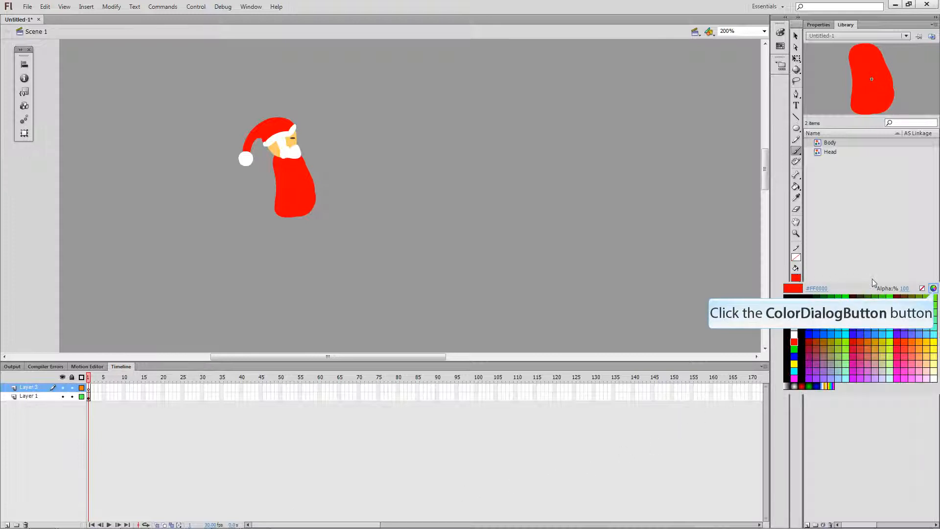
{"action": "left_click", "coordinate": [933, 287]}
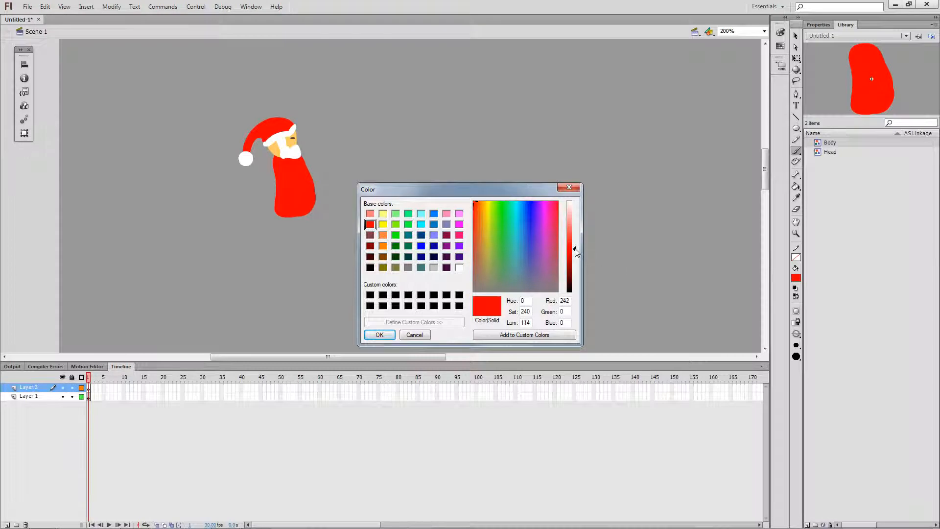
{"action": "left_click_drag", "start_coordinate": [576, 248], "coordinate": [576, 263]}
{"action": "left_click", "coordinate": [380, 335]}
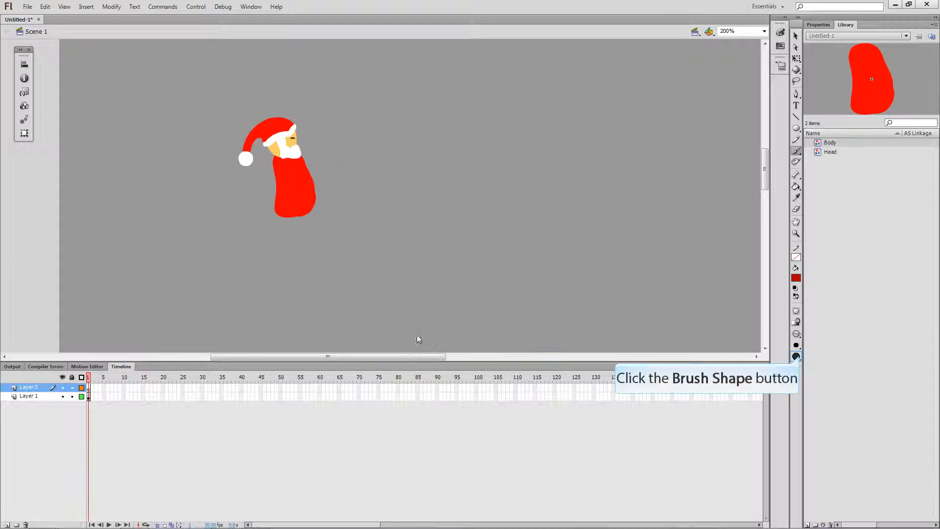
{"action": "left_click", "coordinate": [799, 355]}
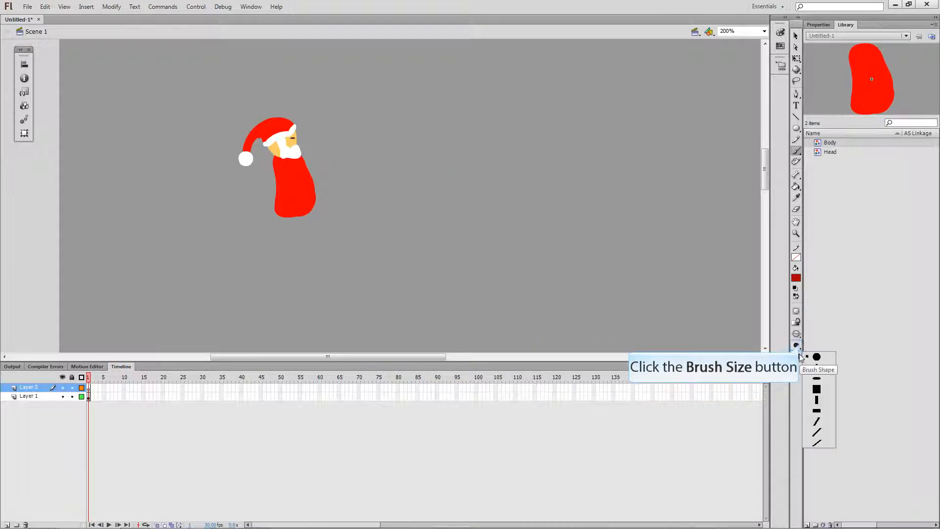
{"action": "left_click", "coordinate": [798, 346]}
{"action": "left_click", "coordinate": [799, 348]}
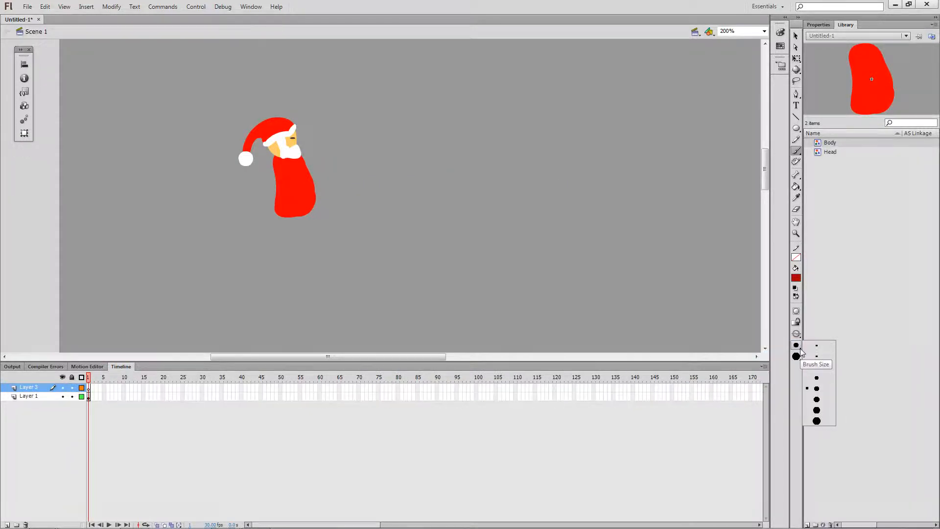
{"action": "left_click", "coordinate": [813, 373]}
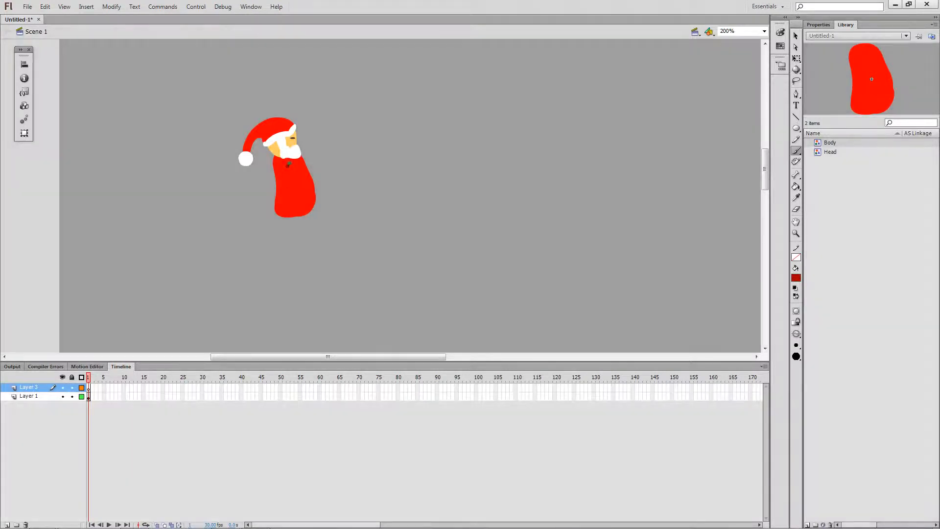
{"action": "mouse_move", "coordinate": [292, 163]}
{"action": "left_mouse_down"}
{"action": "mouse_move", "coordinate": [318, 203]}
{"action": "mouse_move", "coordinate": [309, 213]}
{"action": "mouse_move", "coordinate": [300, 213]}
{"action": "mouse_move", "coordinate": [288, 166]}
{"action": "left_mouse_up"}
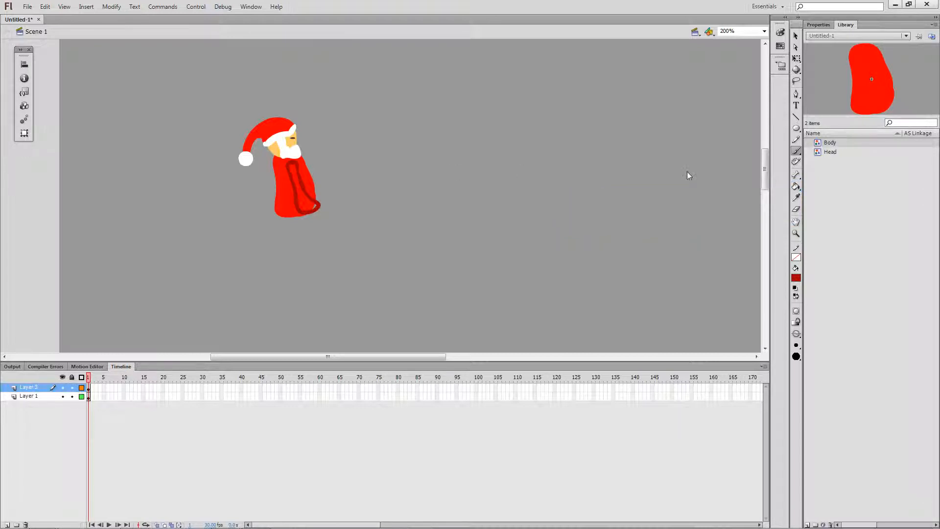
Step: Fill the inside of the sleeve outline with the torso's red, #FF0000
{"action": "left_click", "coordinate": [796, 189]}
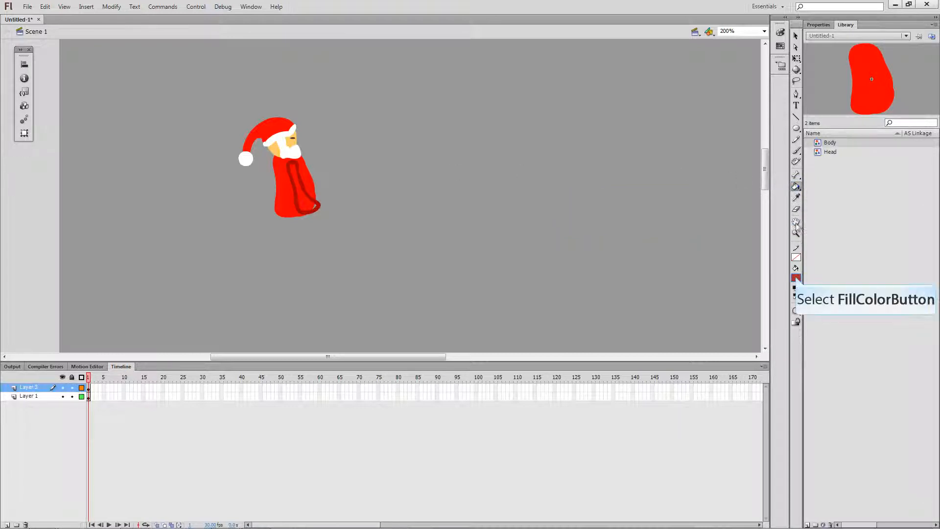
{"action": "left_click", "coordinate": [796, 277]}
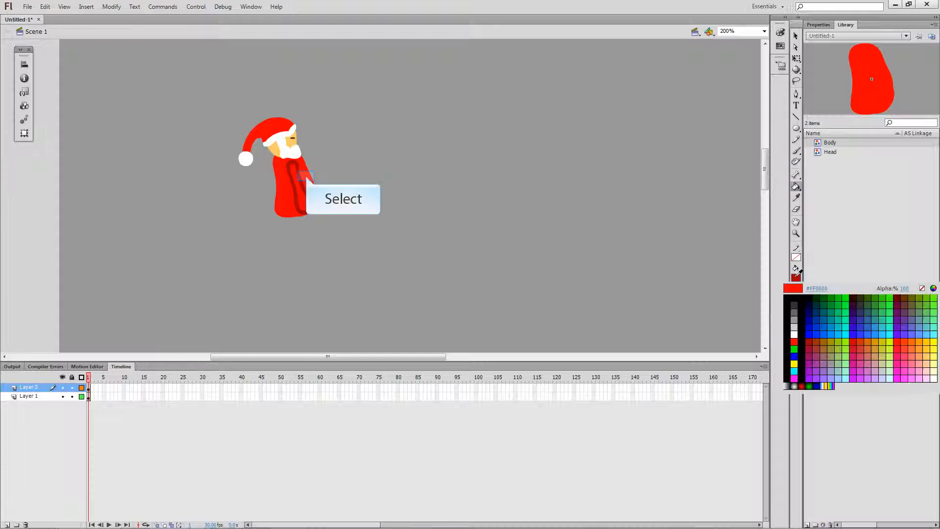
{"action": "left_click", "coordinate": [303, 174]}
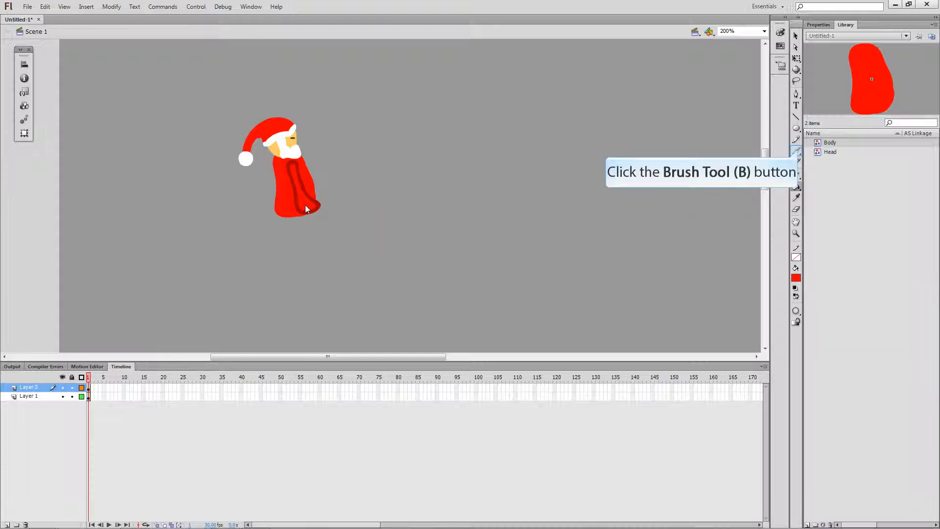
Step: Set the brush colour to the face's skin tone, #FFCC66
{"action": "left_click", "coordinate": [798, 152]}
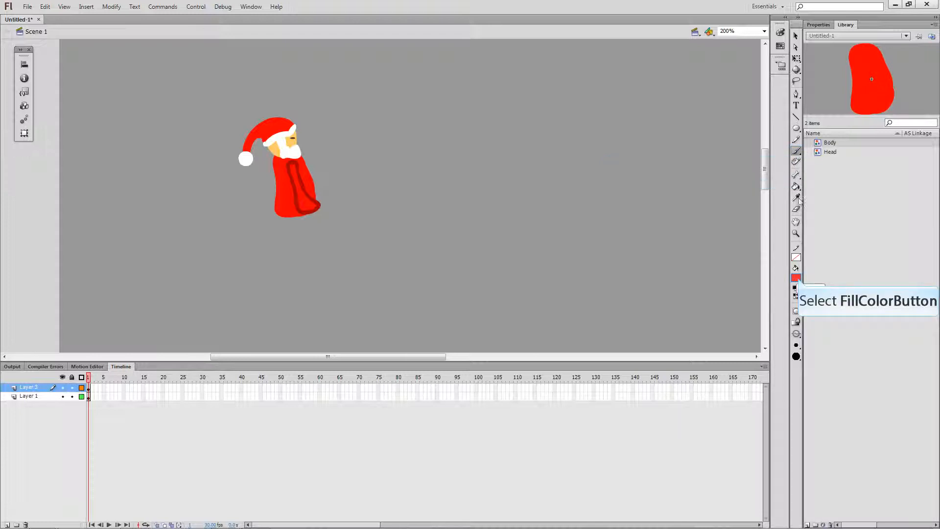
{"action": "left_click", "coordinate": [796, 278]}
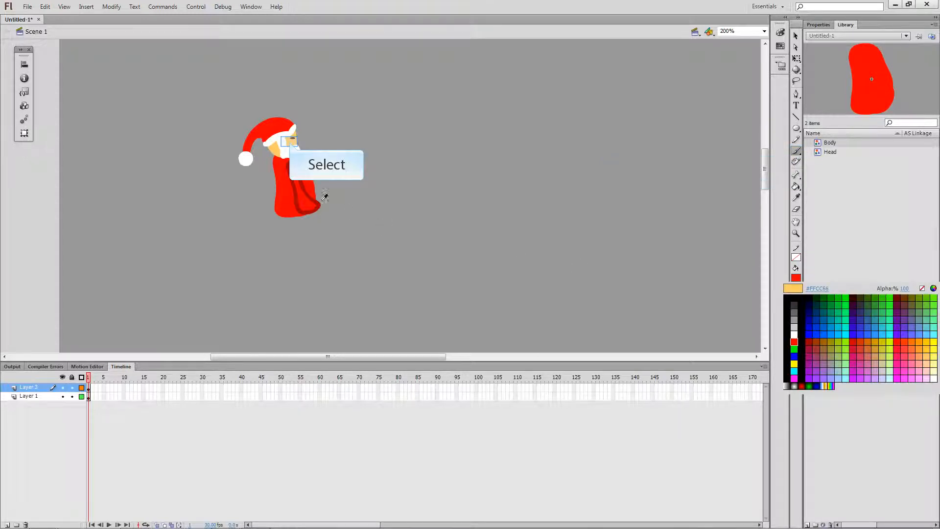
{"action": "left_click", "coordinate": [293, 144]}
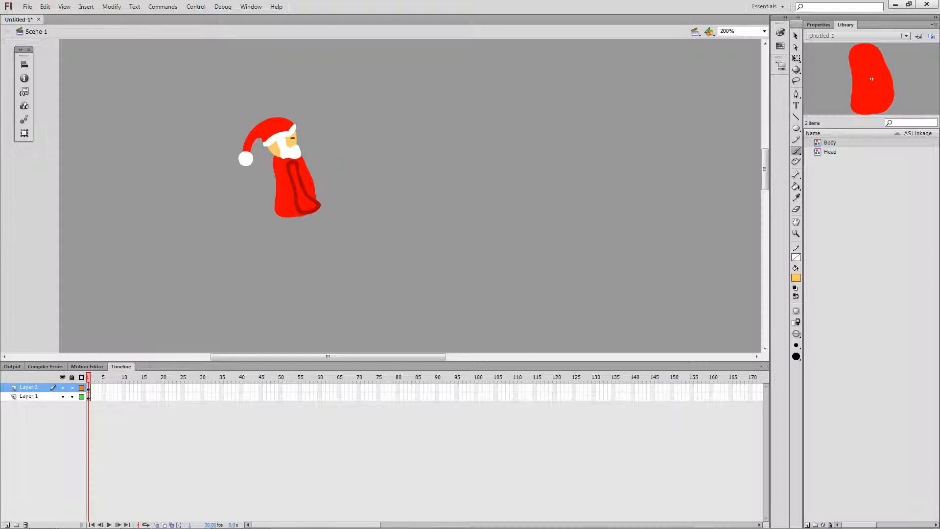
Step: Try to brush a skin-coloured hand over the lower end of the sleeve and undo the strokes
{"action": "left_click_drag", "start_coordinate": [307, 214], "coordinate": [319, 215]}
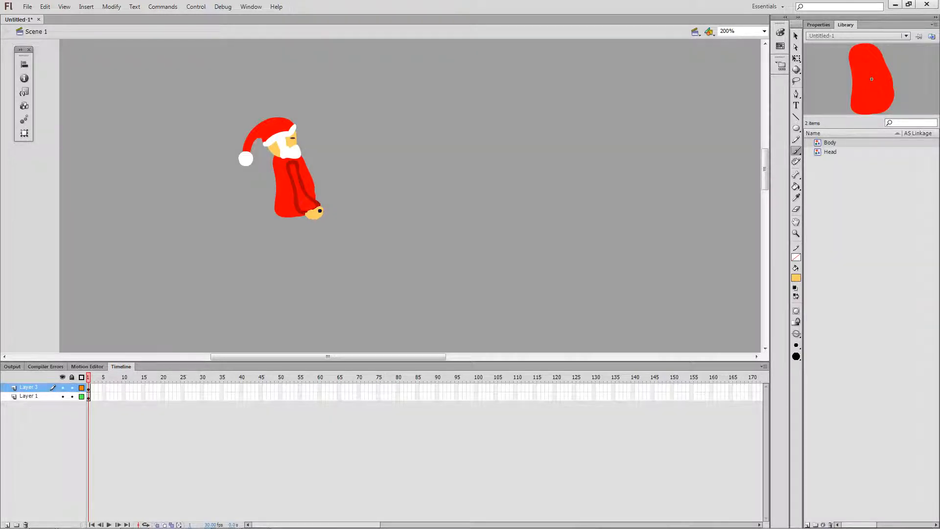
{"action": "key", "text": "ctrl+z"}
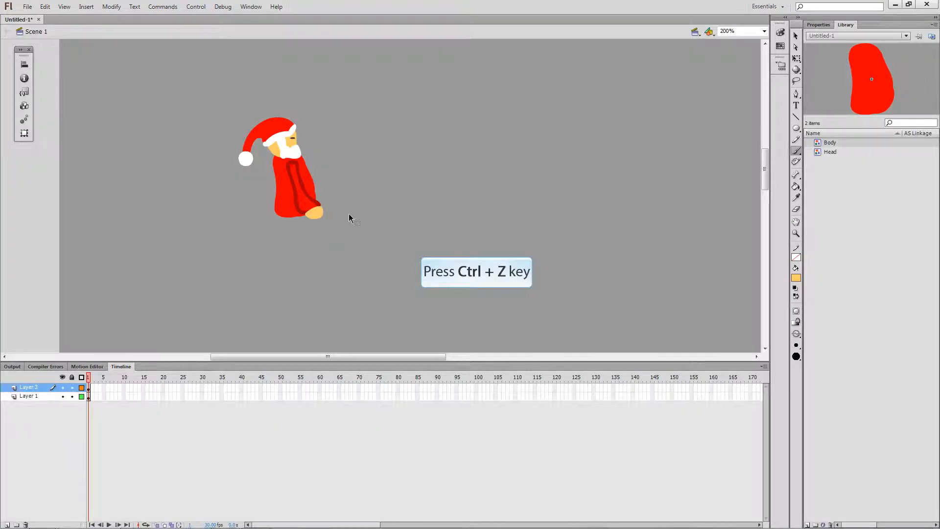
{"action": "key", "text": "ctrl+z"}
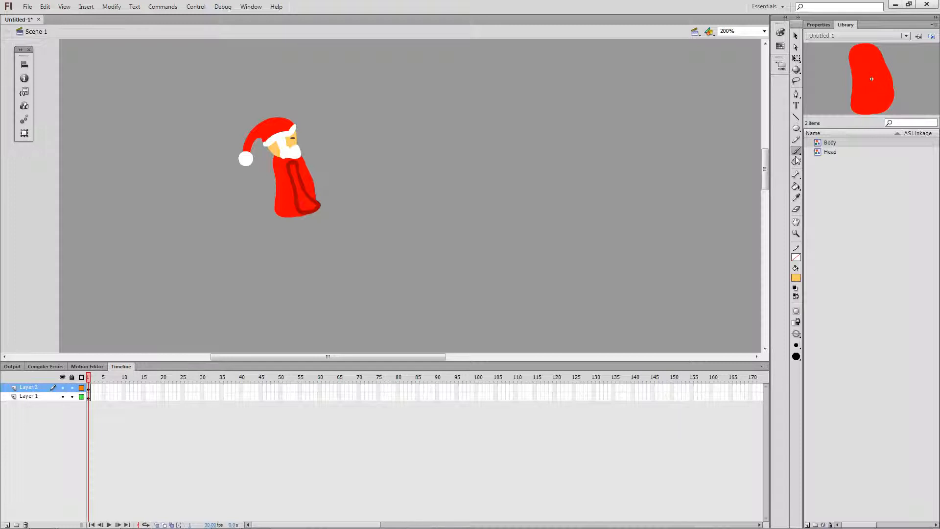
Step: Brush the skin-coloured hand at the sleeve's lower end in Paint Behind mode and restore the brush to Paint Normal
{"action": "left_click", "coordinate": [795, 335]}
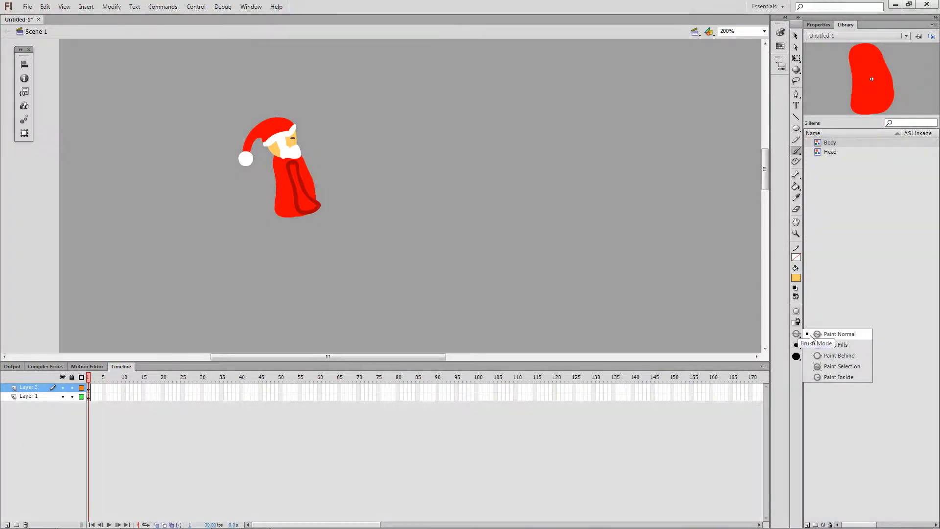
{"action": "left_click", "coordinate": [839, 355]}
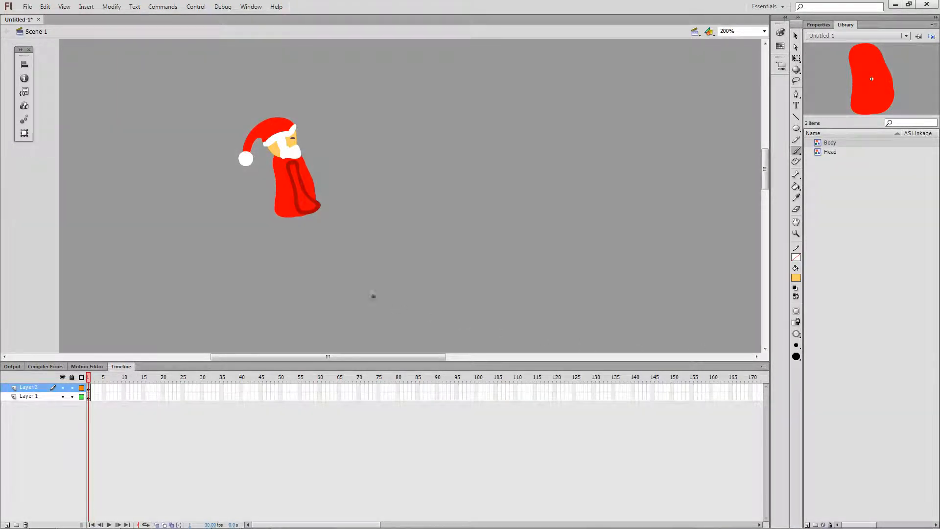
{"action": "mouse_move", "coordinate": [304, 217]}
{"action": "left_mouse_down"}
{"action": "mouse_move", "coordinate": [319, 219]}
{"action": "mouse_move", "coordinate": [321, 209]}
{"action": "mouse_move", "coordinate": [309, 212]}
{"action": "left_mouse_up"}
{"action": "left_click", "coordinate": [795, 334]}
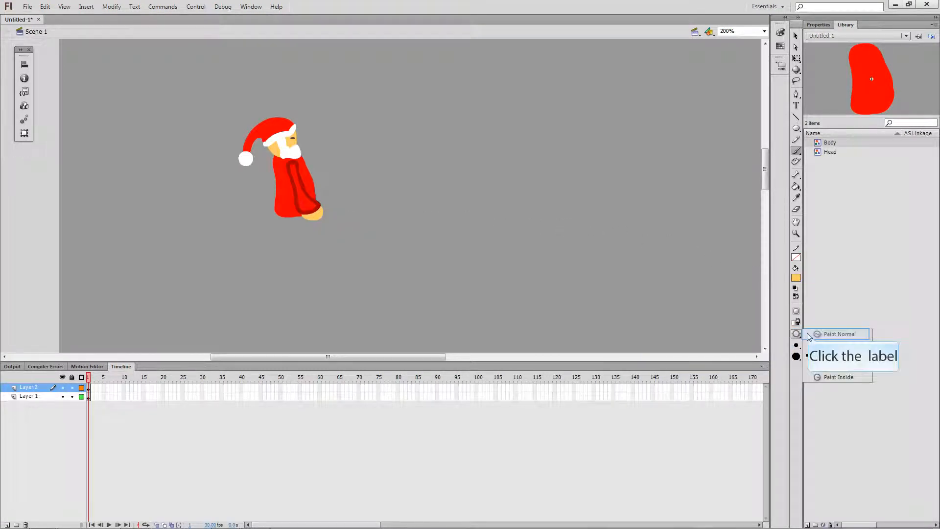
{"action": "left_click", "coordinate": [809, 336]}
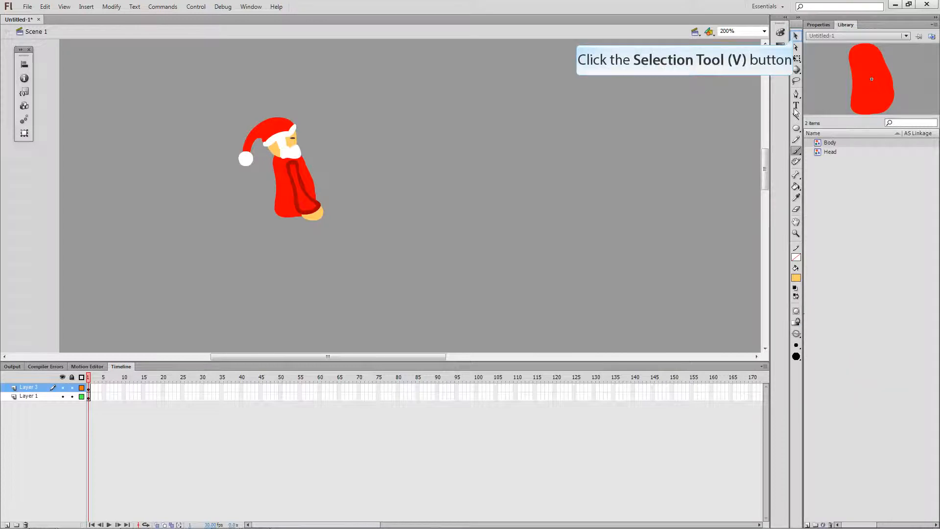
Step: Convert the sleeve outline, its fill and the hand into a Graphic symbol named Arm and move it clear of the body
{"action": "left_click", "coordinate": [796, 36]}
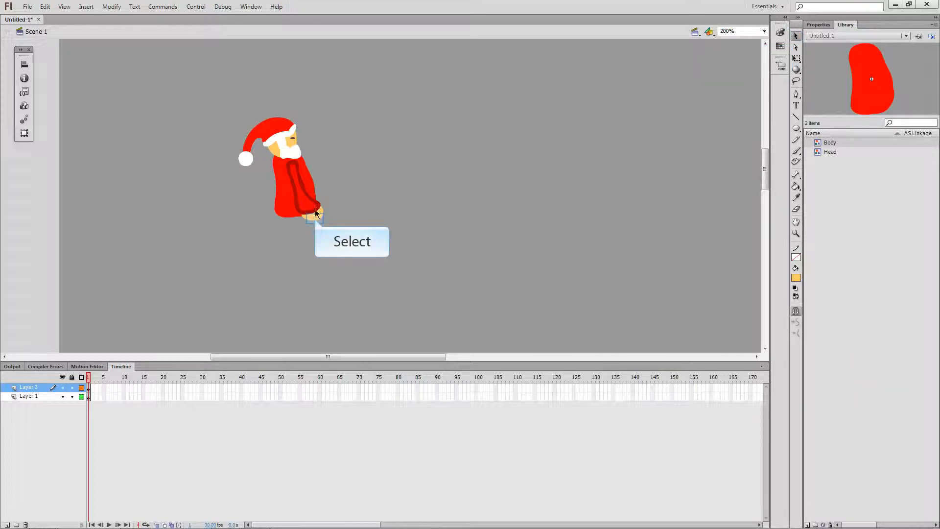
{"action": "left_click", "coordinate": [300, 204]}
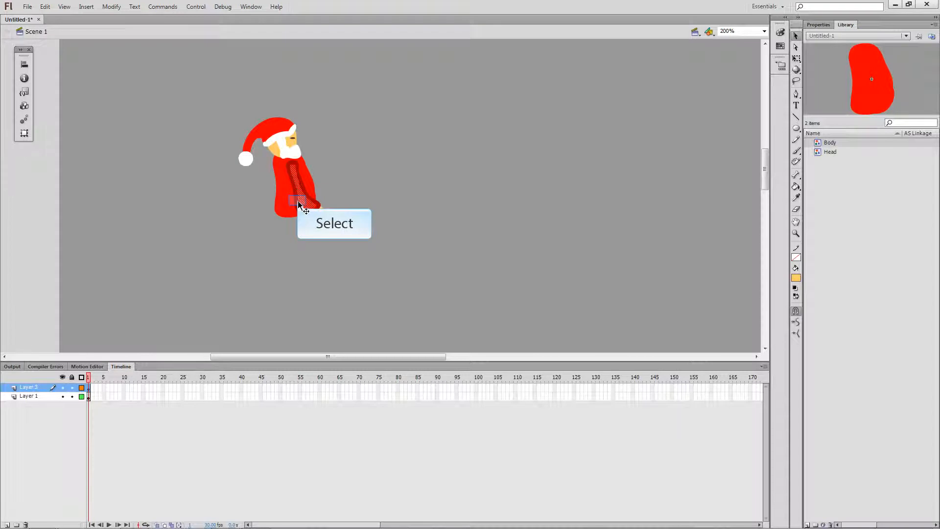
{"action": "left_click", "coordinate": [368, 208]}
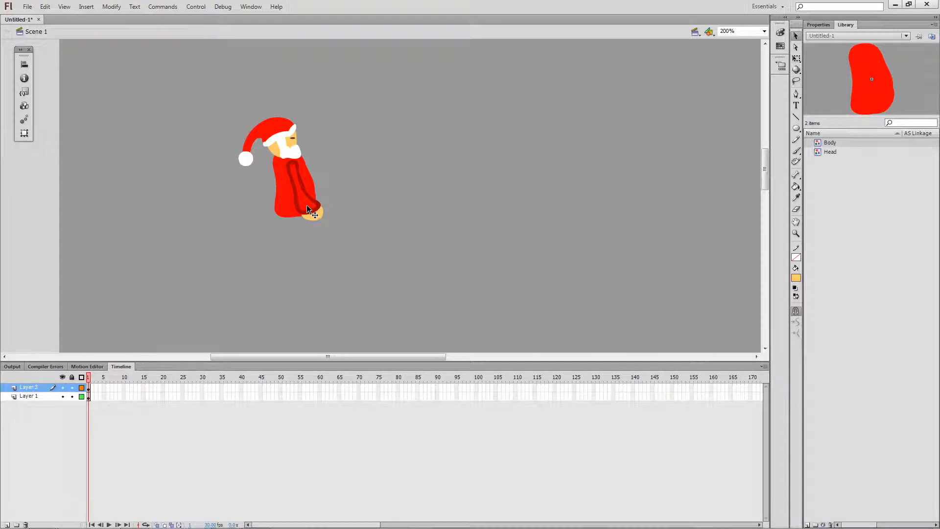
{"action": "left_click", "coordinate": [305, 208], "text": "shift"}
{"action": "left_click", "coordinate": [310, 199], "text": "shift"}
{"action": "right_click", "coordinate": [319, 219]}
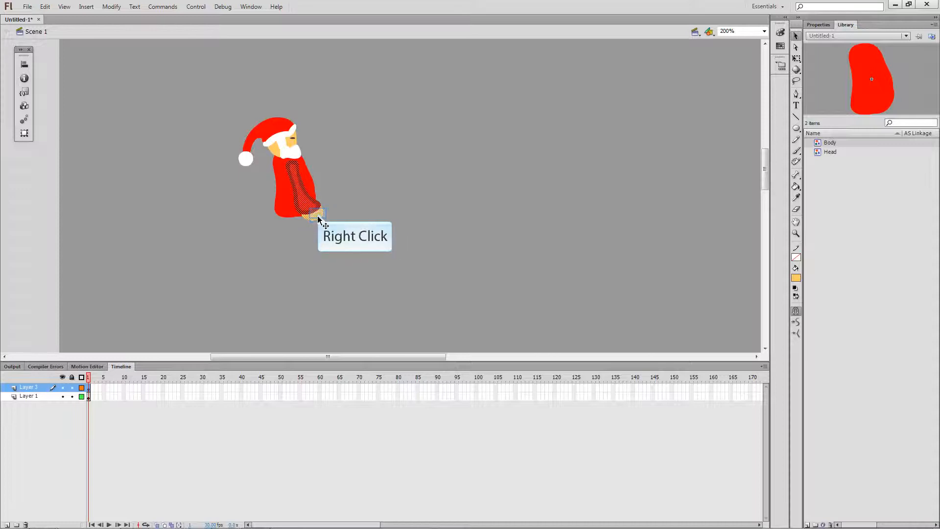
{"action": "right_click", "coordinate": [318, 219]}
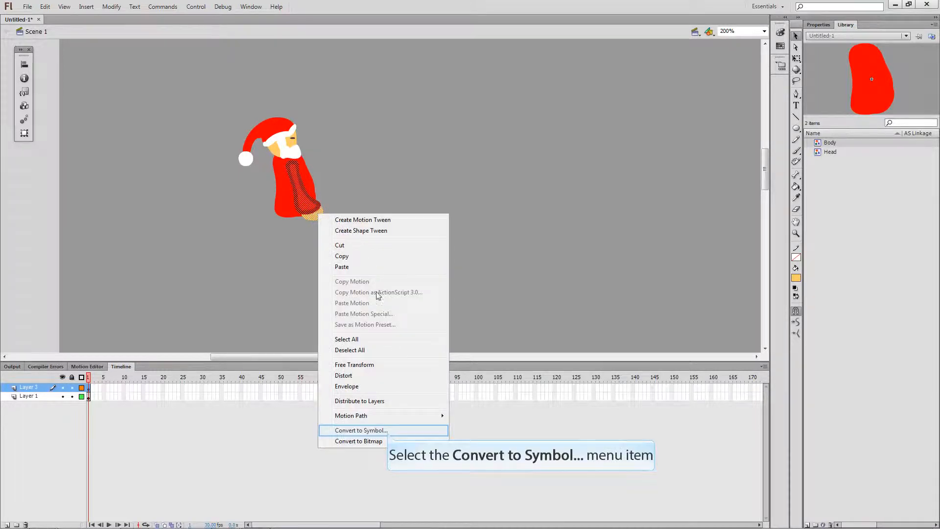
{"action": "left_click", "coordinate": [387, 431]}
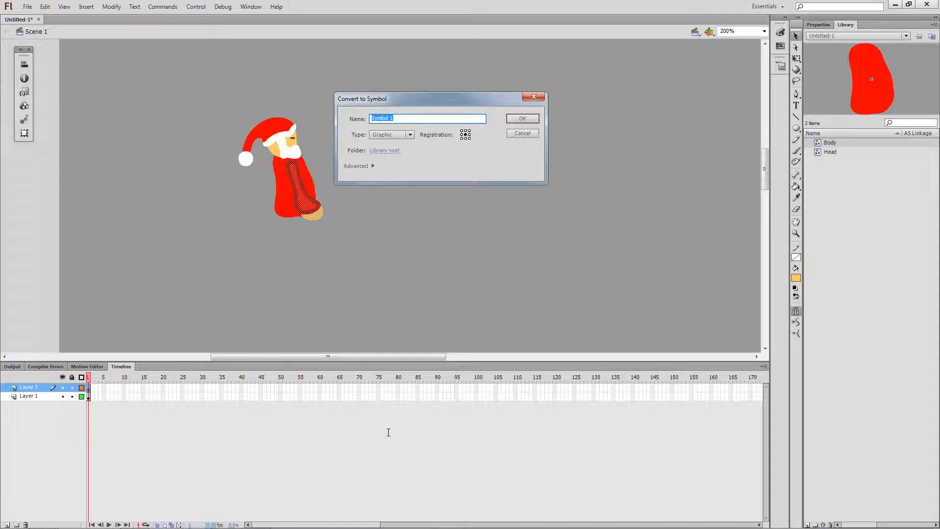
{"action": "type", "text": "Arm"}
{"action": "key", "text": "Return"}
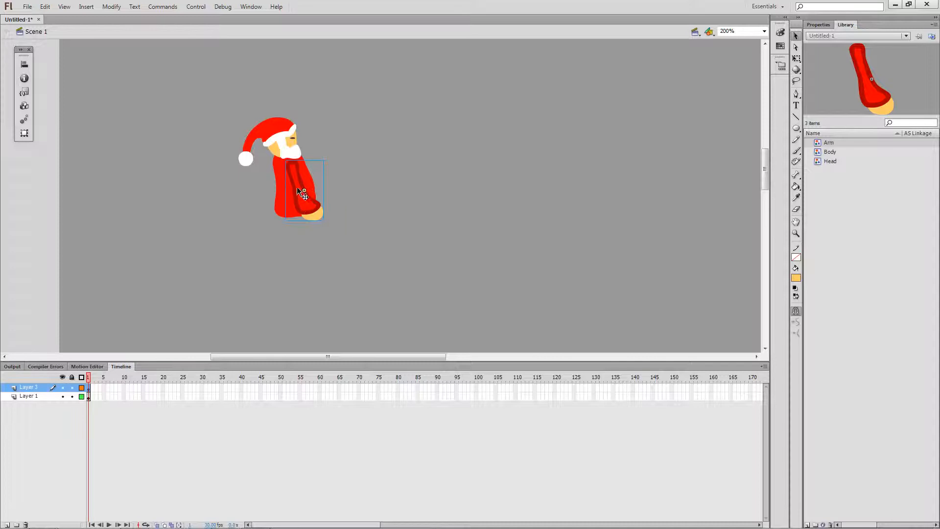
{"action": "left_click_drag", "start_coordinate": [297, 170], "coordinate": [401, 181]}
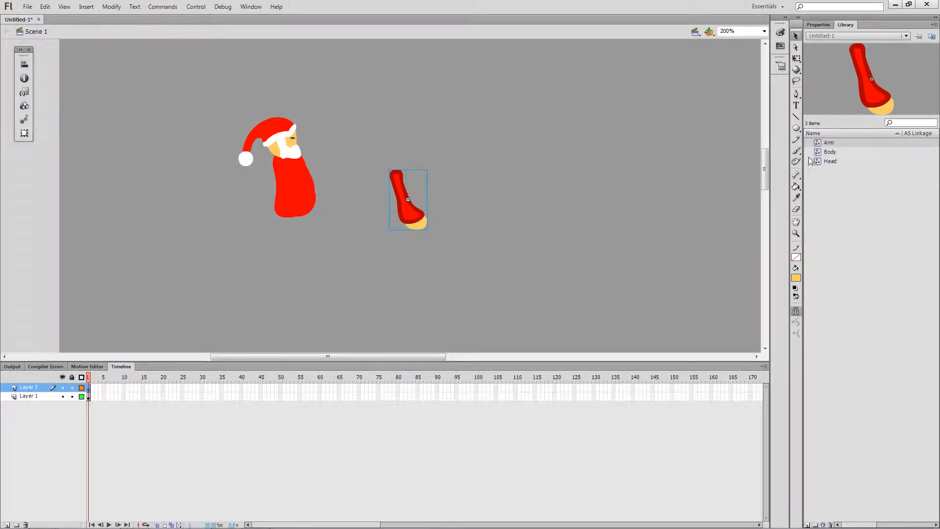
Step: Place two extra instances of the Arm symbol from the library on the stage and delete them again
{"action": "left_click_drag", "start_coordinate": [525, 152], "coordinate": [526, 152]}
{"action": "left_click_drag", "start_coordinate": [818, 142], "coordinate": [489, 259]}
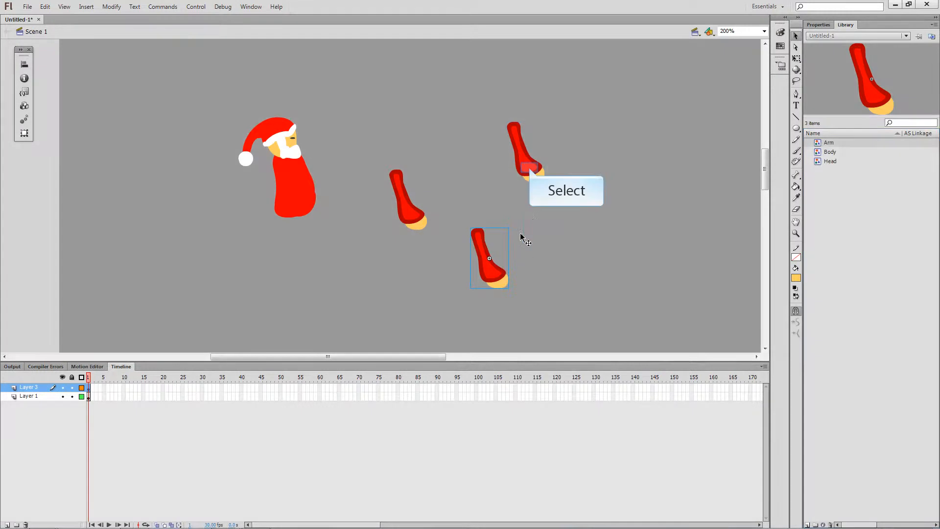
{"action": "left_click", "coordinate": [529, 172]}
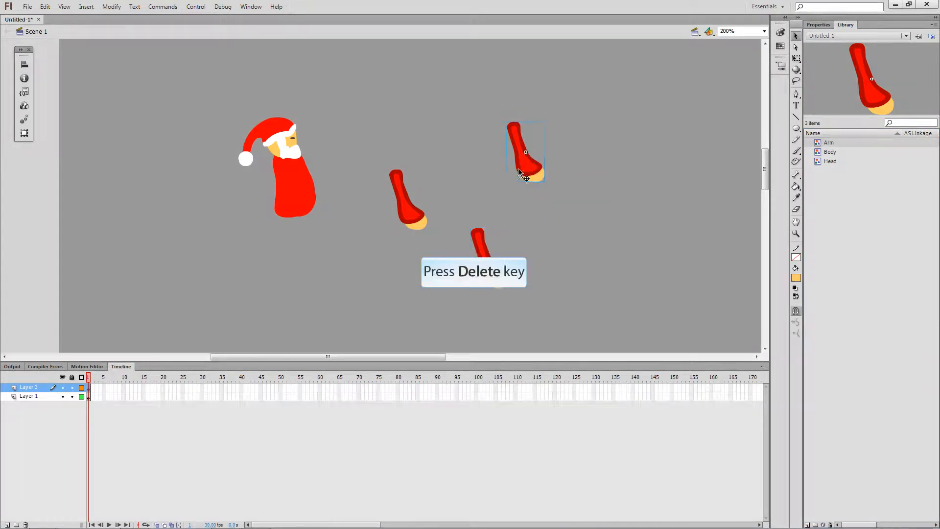
{"action": "key", "text": "Delete"}
{"action": "left_click", "coordinate": [483, 253]}
{"action": "key", "text": "Delete"}
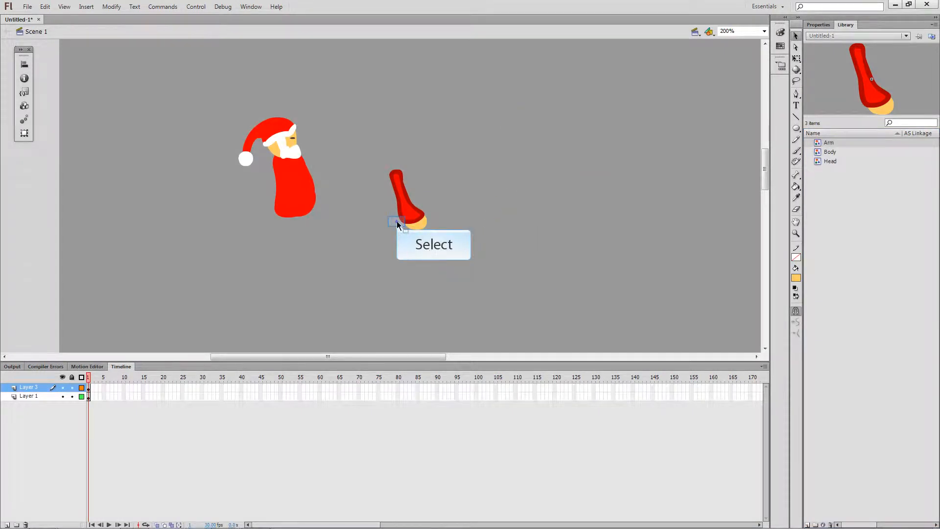
Step: Move the artwork inside the Arm symbol so its registration point sits at the shoulder, and return to the main scene
{"action": "left_click", "coordinate": [410, 219]}
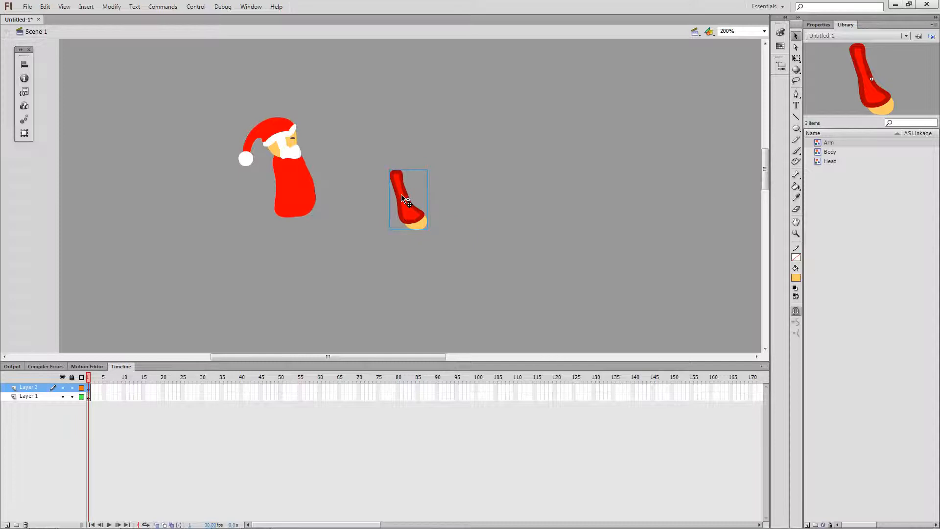
{"action": "left_click_drag", "start_coordinate": [402, 177], "coordinate": [371, 163]}
{"action": "double_click", "coordinate": [371, 163]}
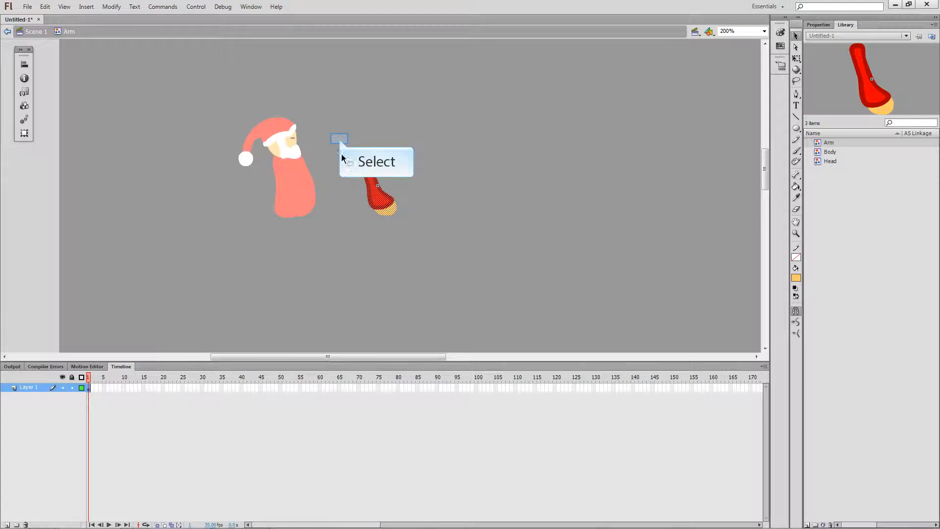
{"action": "left_click_drag", "start_coordinate": [340, 142], "coordinate": [446, 250]}
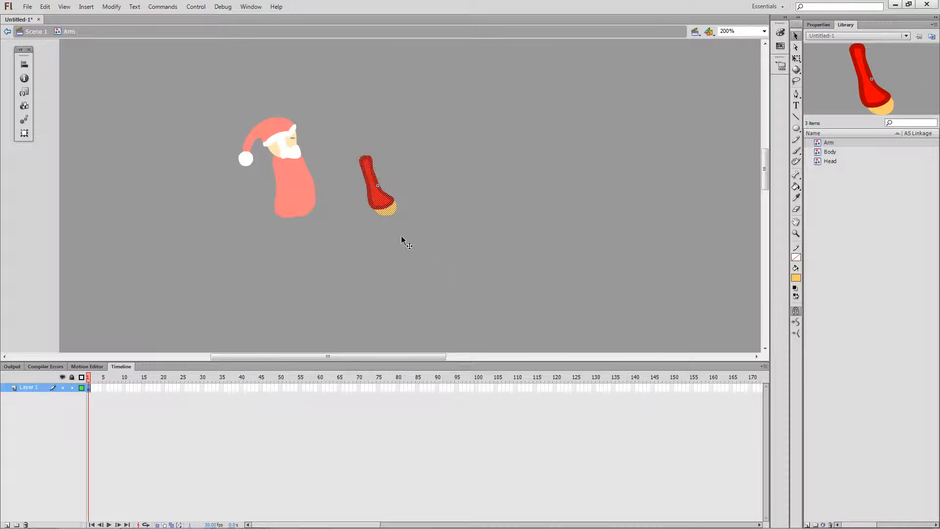
{"action": "left_click_drag", "start_coordinate": [366, 165], "coordinate": [372, 219]}
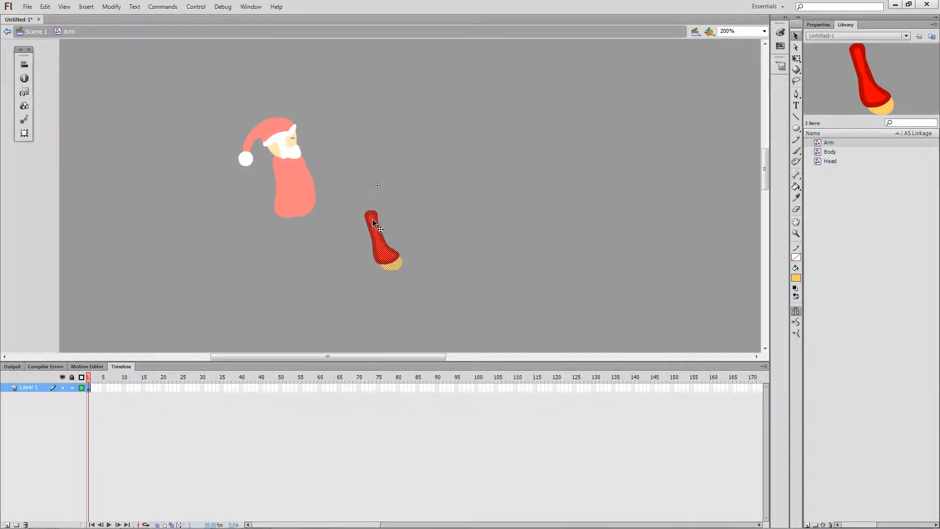
{"action": "left_click_drag", "start_coordinate": [374, 224], "coordinate": [380, 193]}
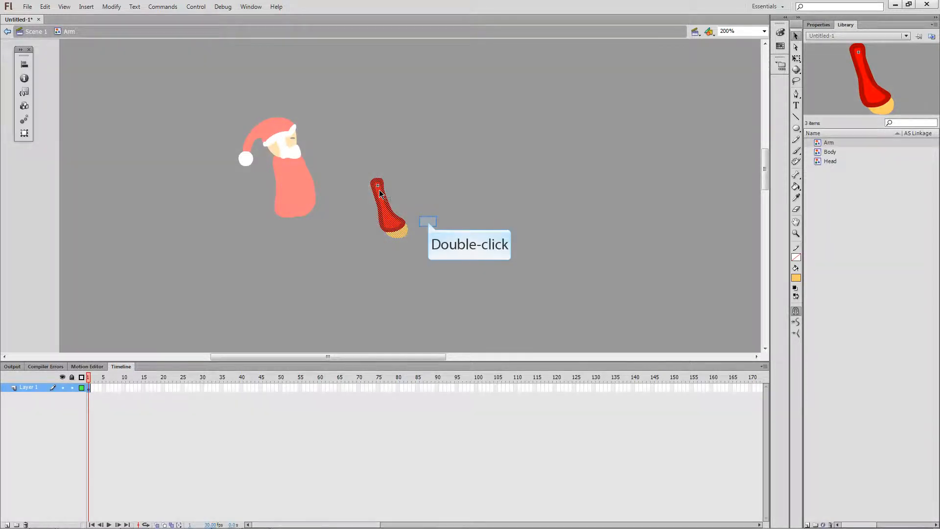
{"action": "double_click", "coordinate": [428, 222]}
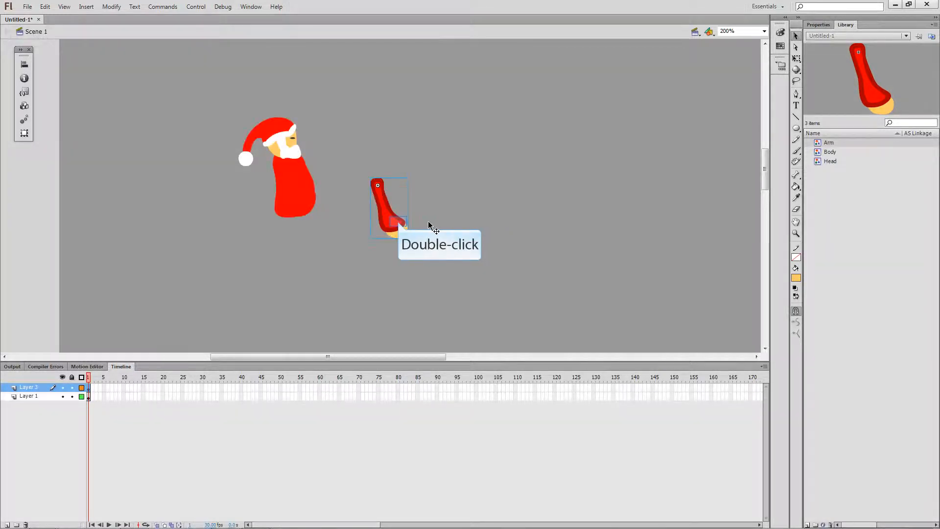
Step: Open the arm instance for in-place editing and return to Scene 1 without changing it
{"action": "double_click", "coordinate": [398, 221]}
{"action": "double_click", "coordinate": [537, 159]}
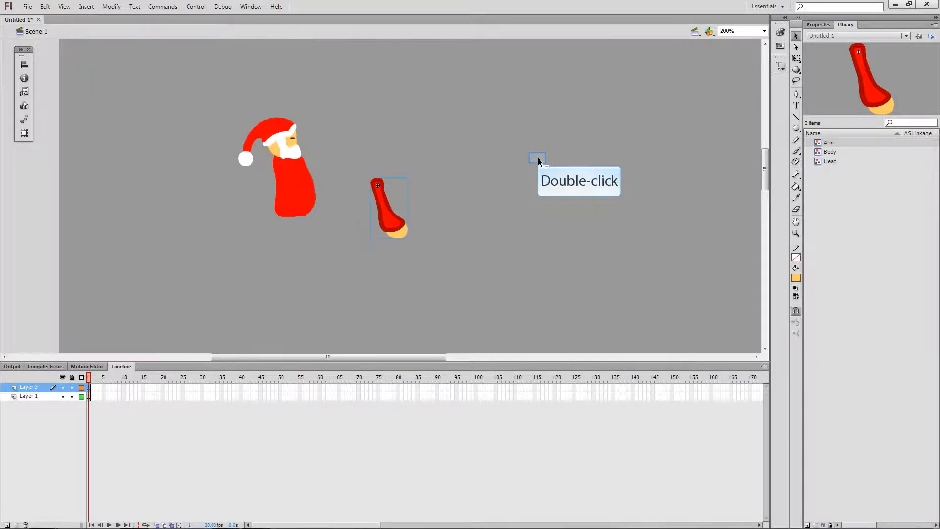
{"action": "left_click", "coordinate": [390, 220]}
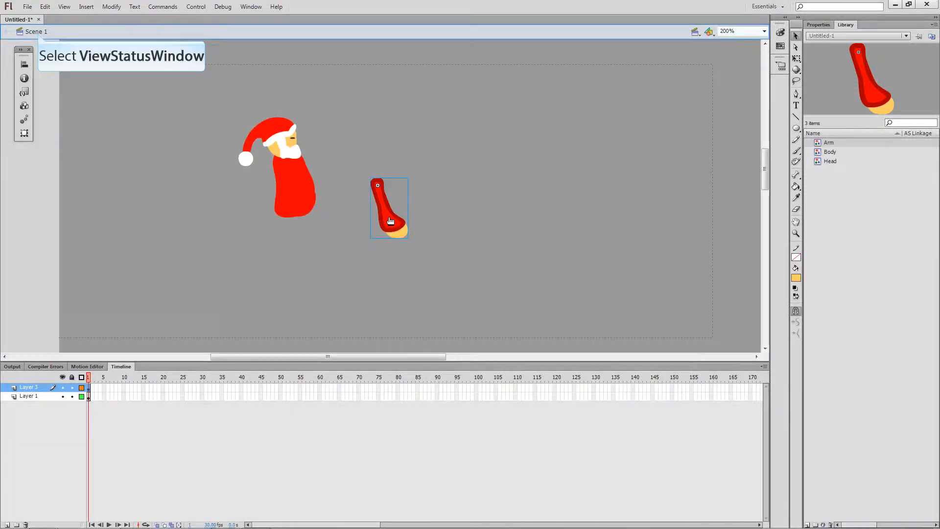
{"action": "left_click", "coordinate": [38, 33]}
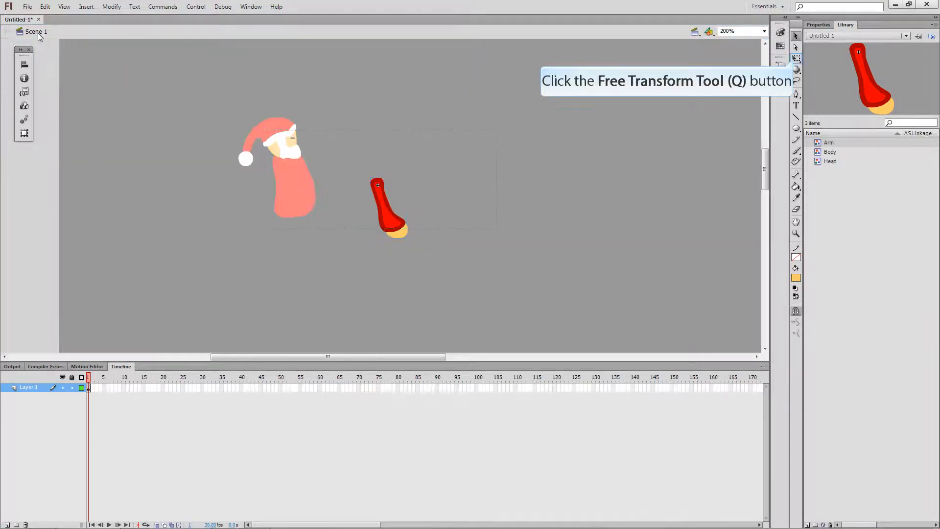
Step: Rotate the arm clockwise about its shoulder point with Free Transform so it hangs straight down
{"action": "left_click", "coordinate": [796, 58]}
{"action": "left_click", "coordinate": [815, 60]}
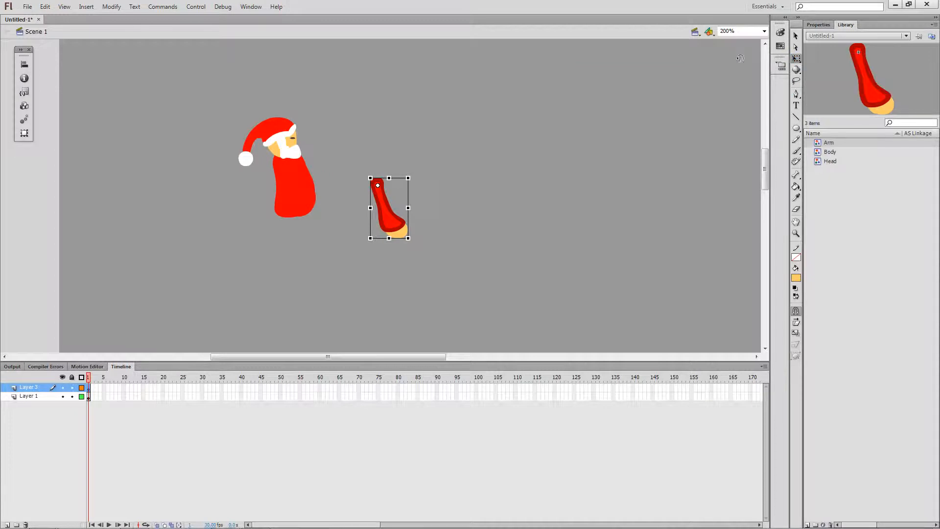
{"action": "left_click_drag", "start_coordinate": [417, 173], "coordinate": [435, 192]}
{"action": "left_click", "coordinate": [305, 151]}
{"action": "mouse_move", "coordinate": [312, 163]}
{"action": "left_mouse_down"}
{"action": "mouse_move", "coordinate": [306, 173]}
{"action": "mouse_move", "coordinate": [230, 174]}
{"action": "mouse_move", "coordinate": [264, 189]}
{"action": "mouse_move", "coordinate": [311, 164]}
{"action": "left_mouse_up"}
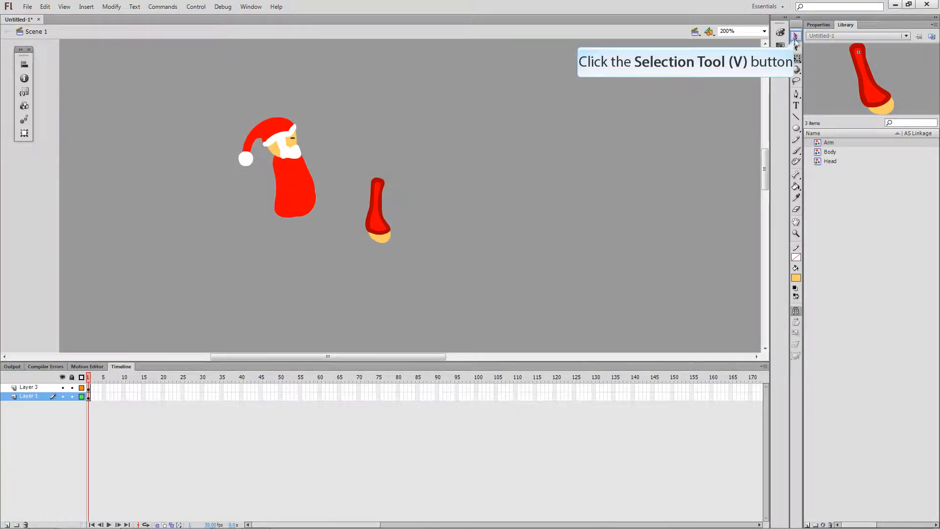
Step: Place the arm on the body with its shoulder just below the beard and rotate it so the hand points slightly forward
{"action": "left_click", "coordinate": [796, 36]}
{"action": "left_click_drag", "start_coordinate": [377, 192], "coordinate": [292, 175]}
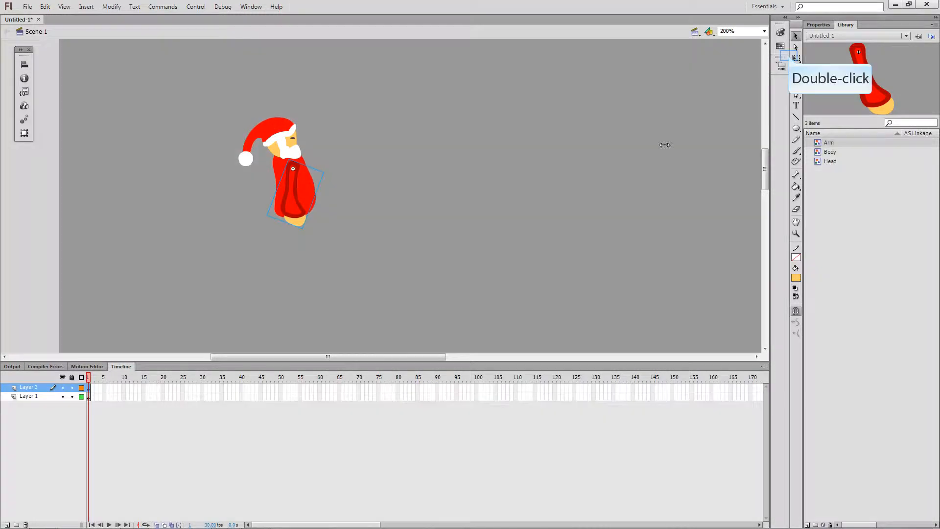
{"action": "key", "text": "q"}
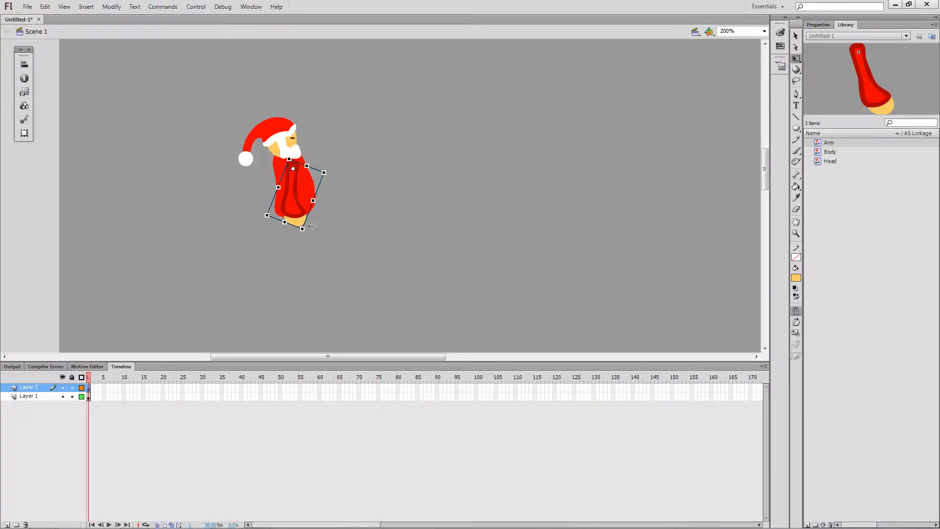
{"action": "left_click_drag", "start_coordinate": [314, 222], "coordinate": [324, 217]}
{"action": "left_click", "coordinate": [795, 36]}
{"action": "left_click", "coordinate": [422, 257]}
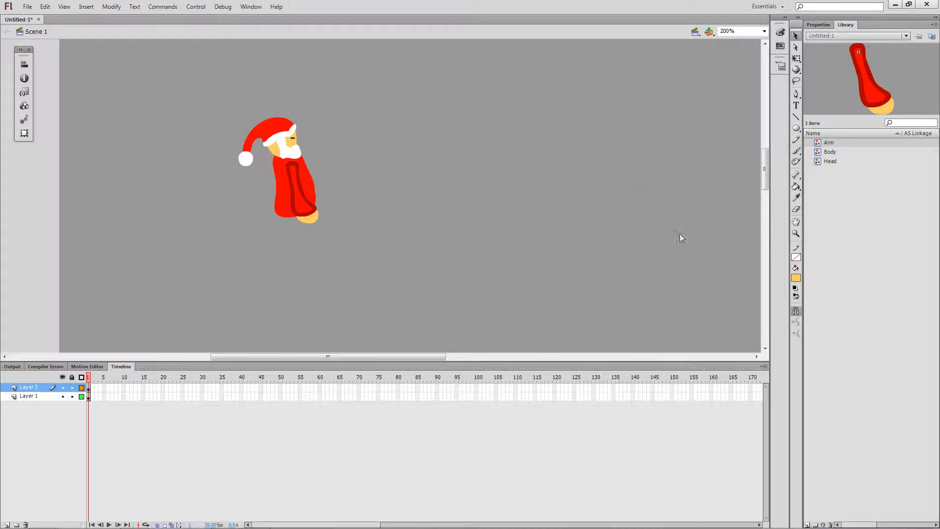
Step: Brush a dark green #006600 outline of the trousers from the jacket's lower edge down to the ankle
{"action": "left_click", "coordinate": [796, 150]}
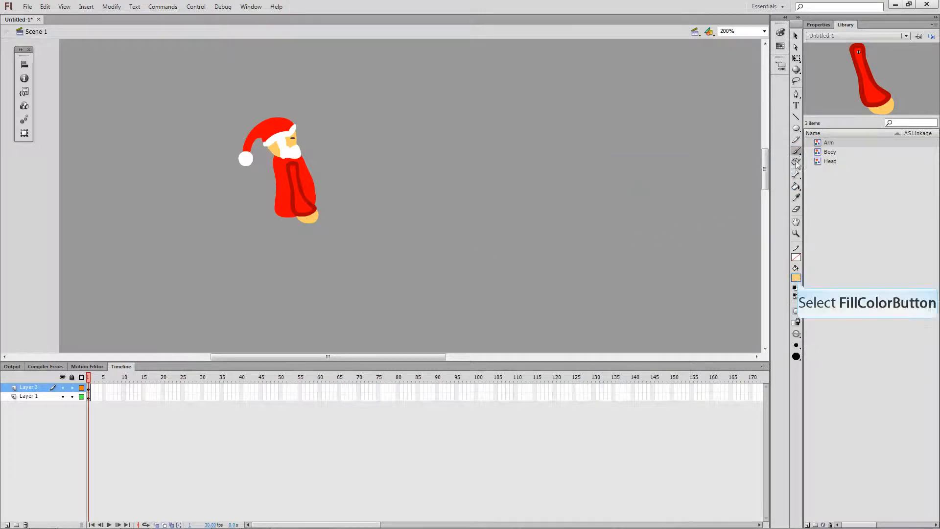
{"action": "left_click", "coordinate": [797, 277]}
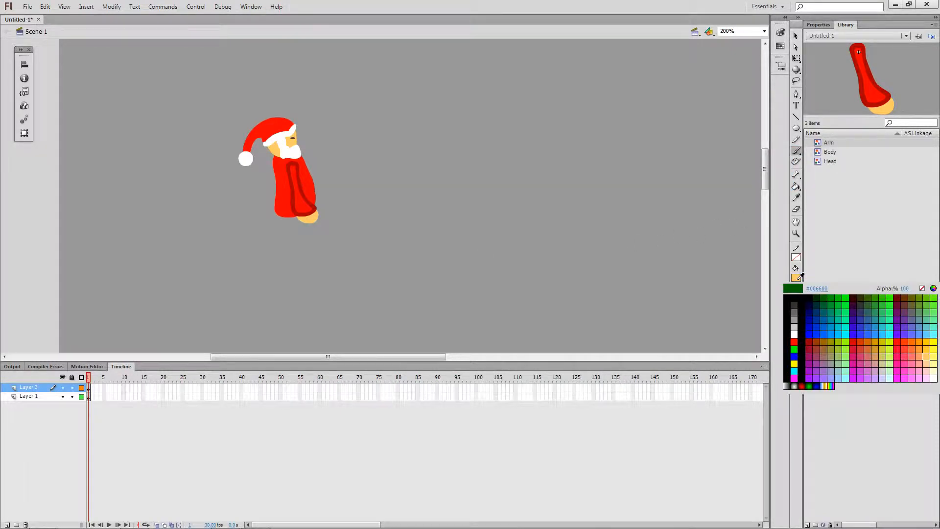
{"action": "left_click", "coordinate": [825, 296]}
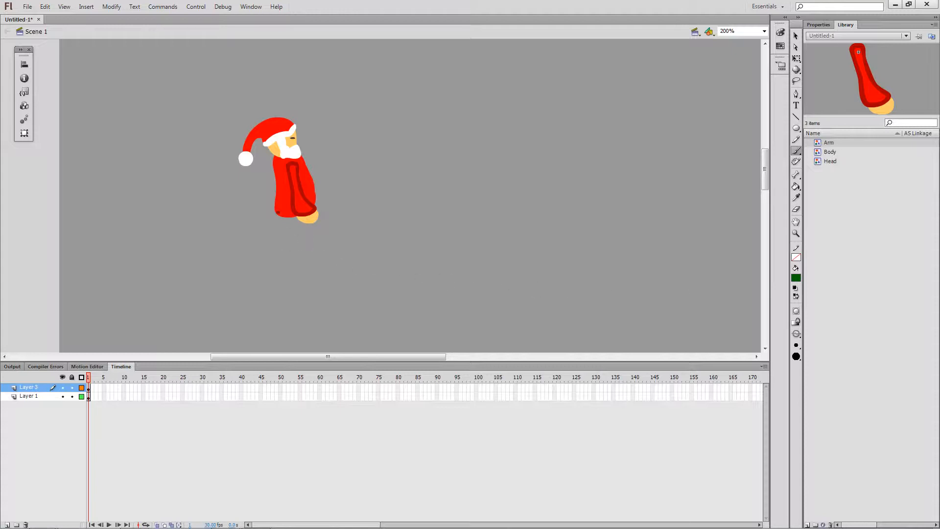
{"action": "mouse_move", "coordinate": [277, 215]}
{"action": "left_mouse_down"}
{"action": "mouse_move", "coordinate": [289, 278]}
{"action": "mouse_move", "coordinate": [307, 279]}
{"action": "mouse_move", "coordinate": [309, 245]}
{"action": "left_mouse_up"}
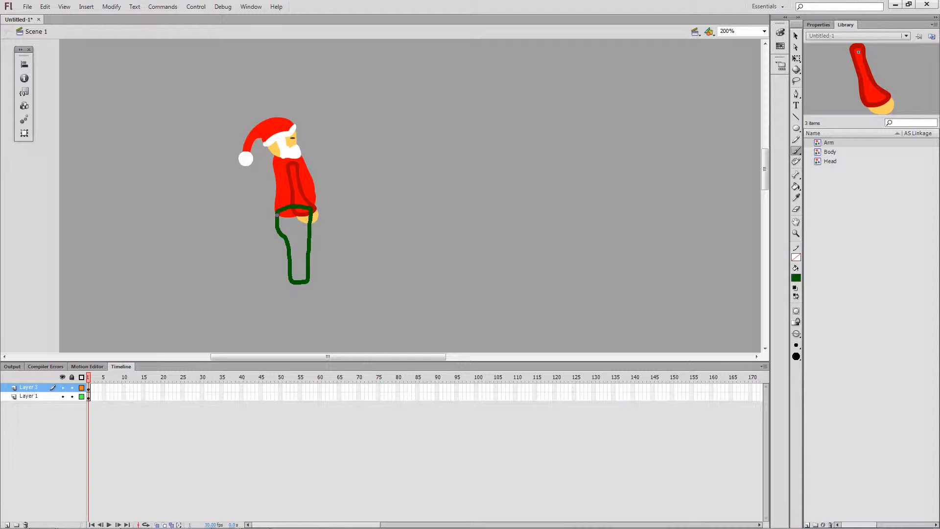
{"action": "key", "text": "ctrl+z"}
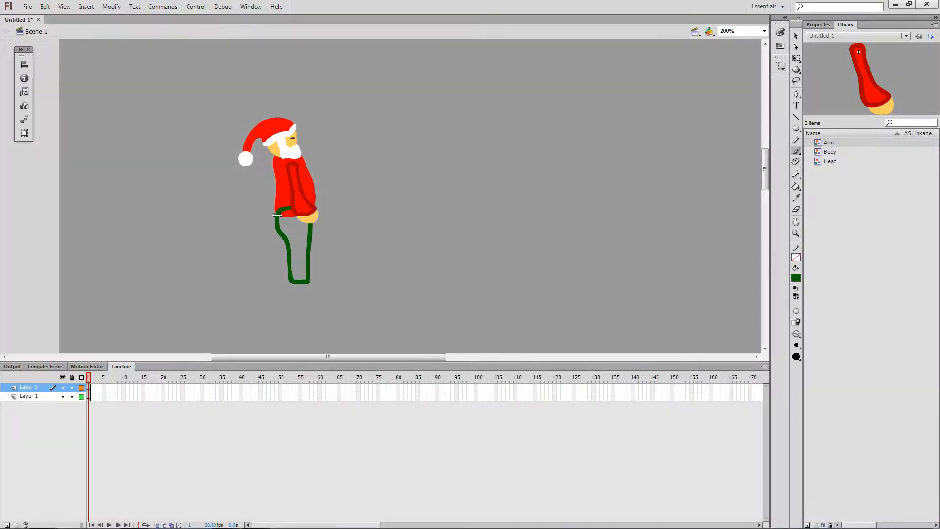
{"action": "double_click", "coordinate": [788, 36]}
{"action": "left_click", "coordinate": [788, 35]}
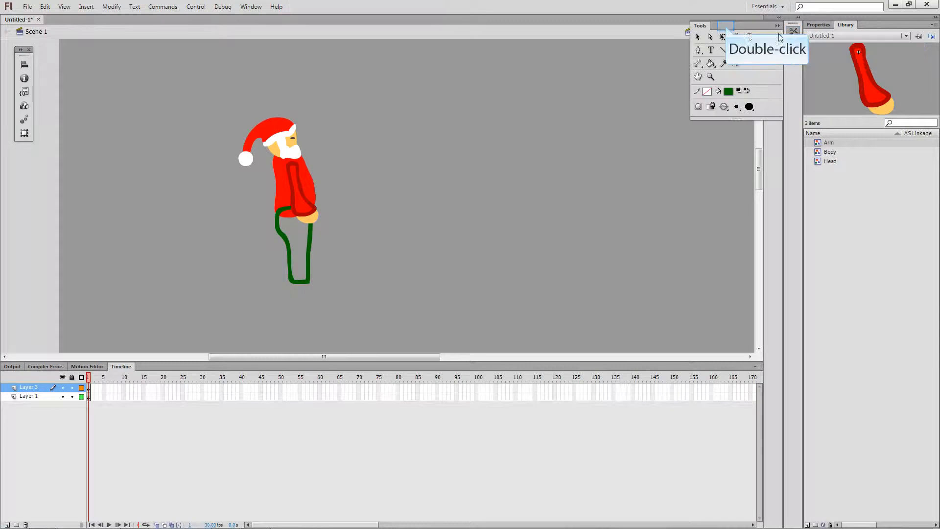
{"action": "left_click_drag", "start_coordinate": [738, 29], "coordinate": [797, 22]}
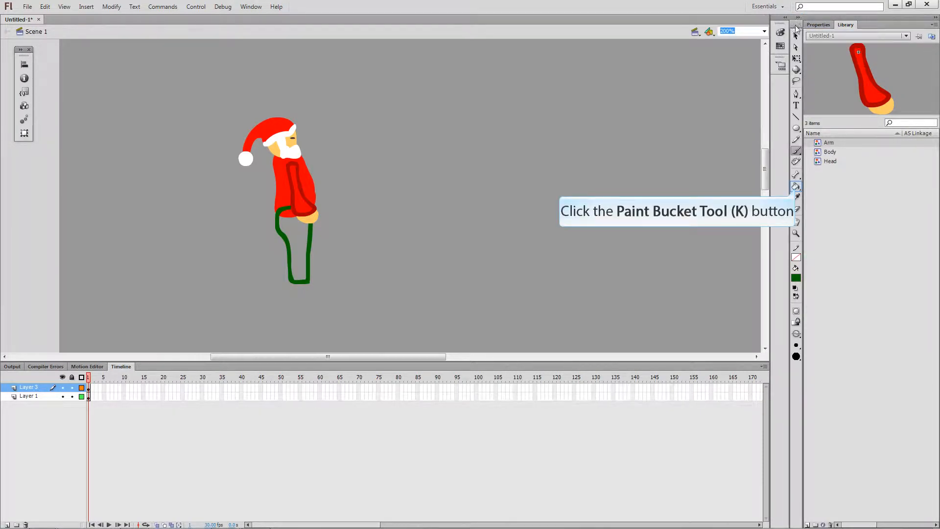
Step: Fill the inside of the trouser outline with the lighter green #009900 using the Paint Bucket
{"action": "left_click", "coordinate": [796, 190]}
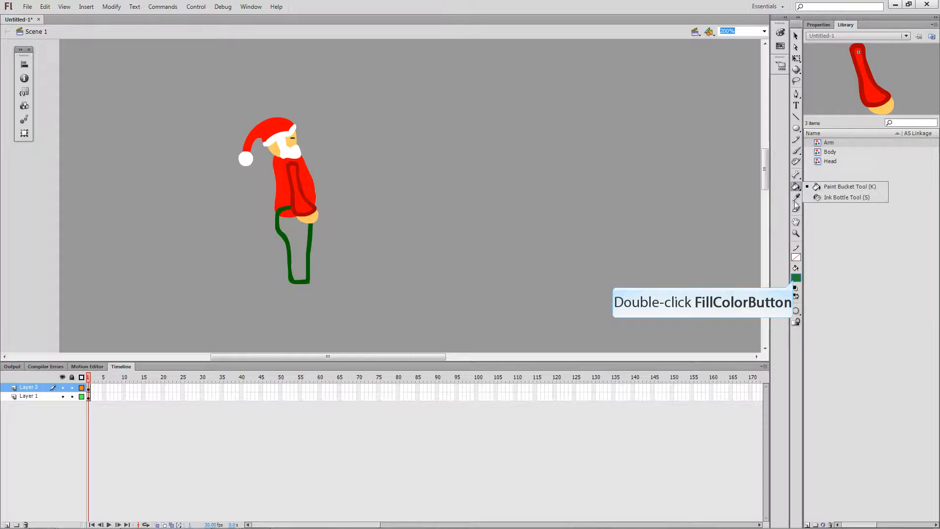
{"action": "double_click", "coordinate": [796, 278]}
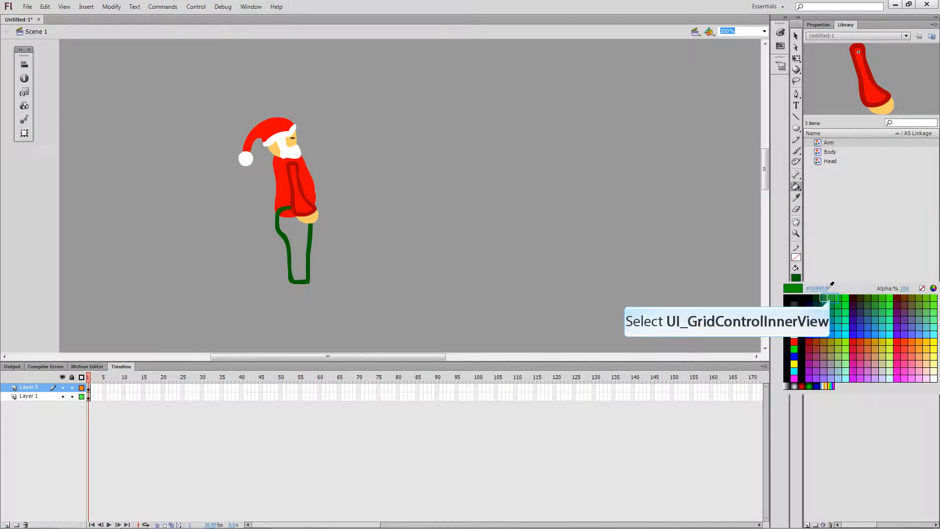
{"action": "left_click", "coordinate": [828, 296]}
{"action": "left_click", "coordinate": [288, 226]}
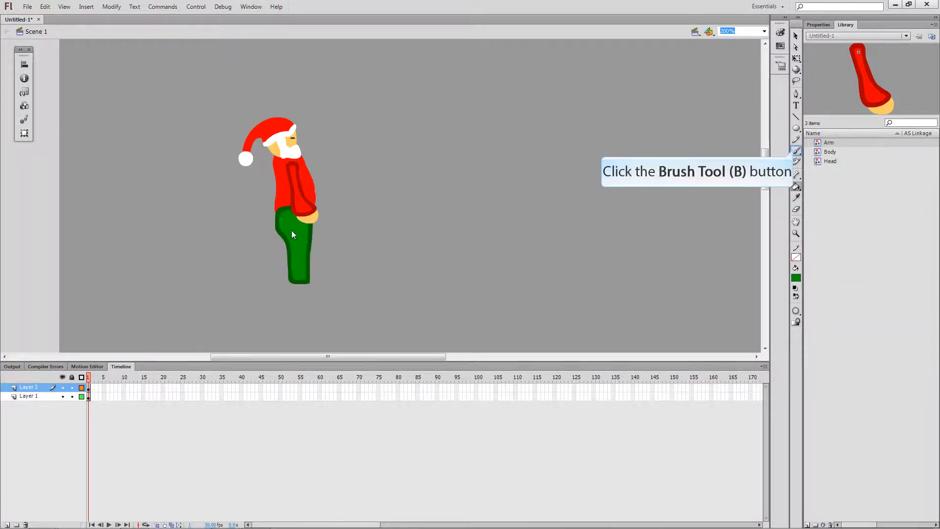
Step: Undo the lighter green brush stroke and brush a short crease under the seat of the trousers in #006600
{"action": "left_click", "coordinate": [796, 151]}
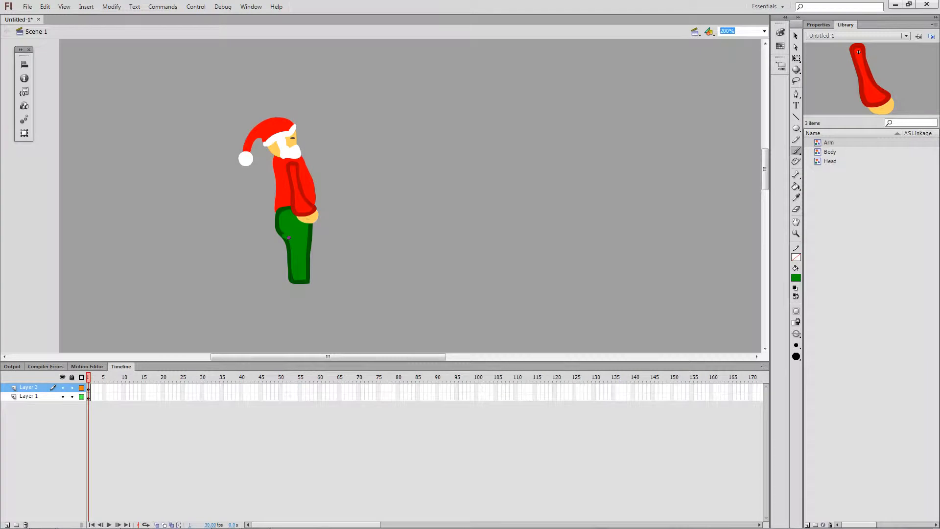
{"action": "key", "text": "ctrl+z"}
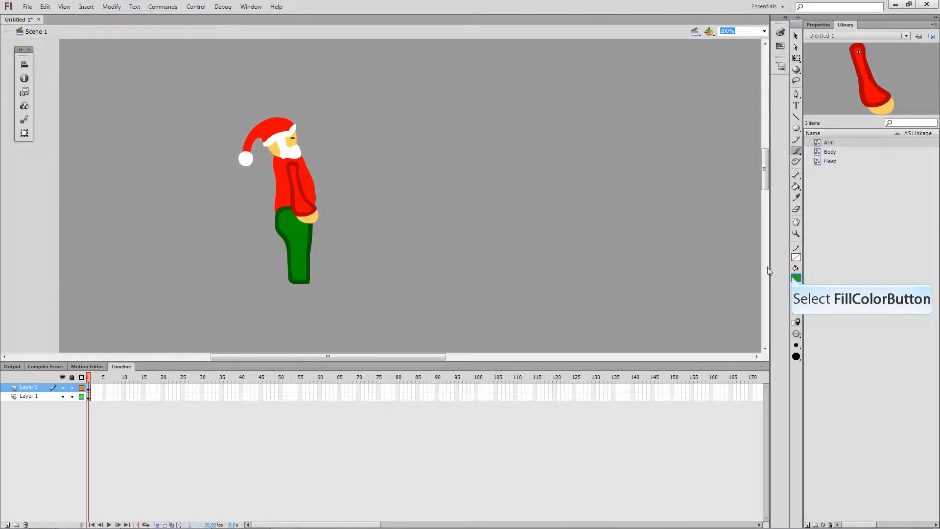
{"action": "left_click", "coordinate": [796, 278]}
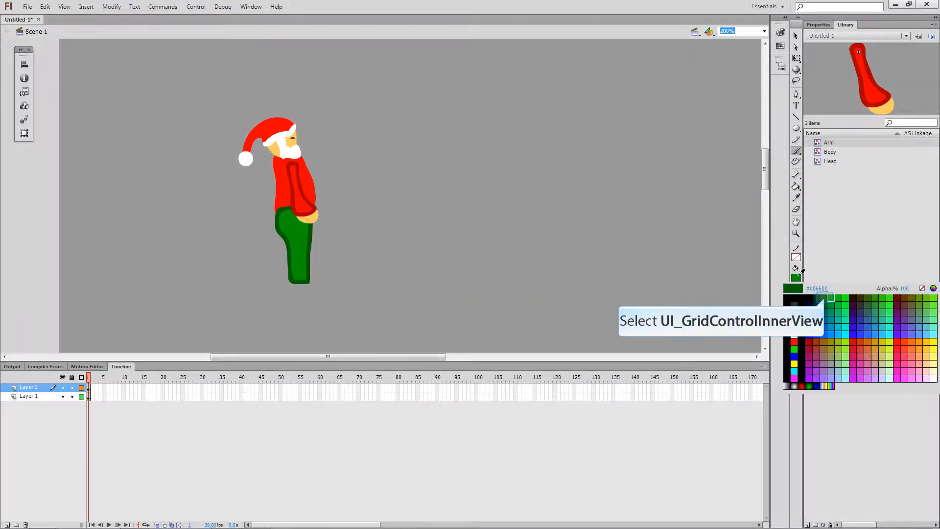
{"action": "left_click", "coordinate": [828, 291]}
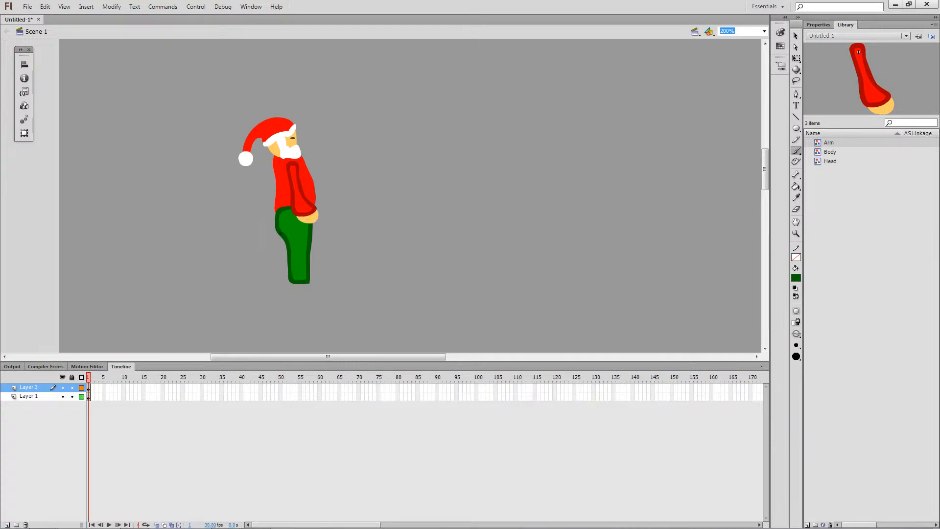
{"action": "key", "text": "v"}
{"action": "left_click", "coordinate": [796, 35]}
Step: Brush the outline of a boot in black with a smaller brush at the lower end of the trouser leg
{"action": "left_click", "coordinate": [796, 150]}
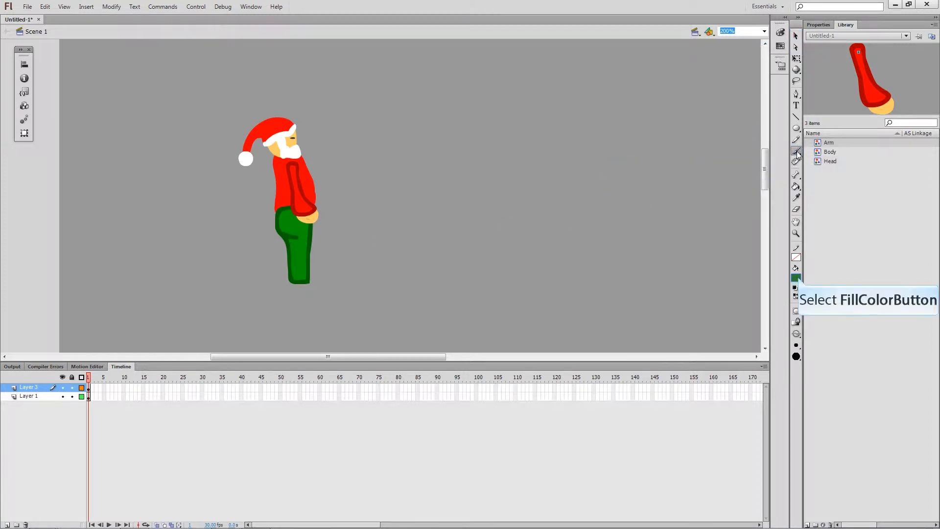
{"action": "left_click", "coordinate": [796, 277]}
{"action": "left_click", "coordinate": [788, 304]}
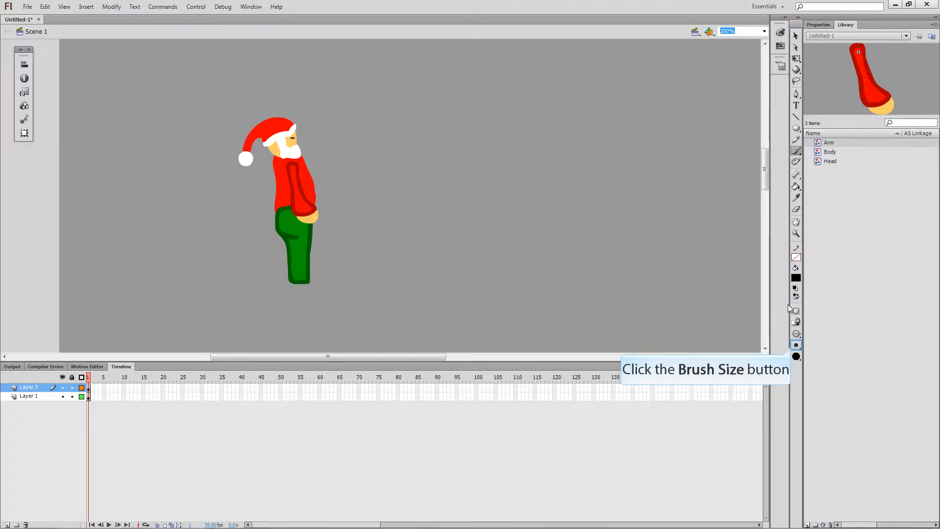
{"action": "left_click", "coordinate": [796, 345]}
{"action": "left_click", "coordinate": [811, 365]}
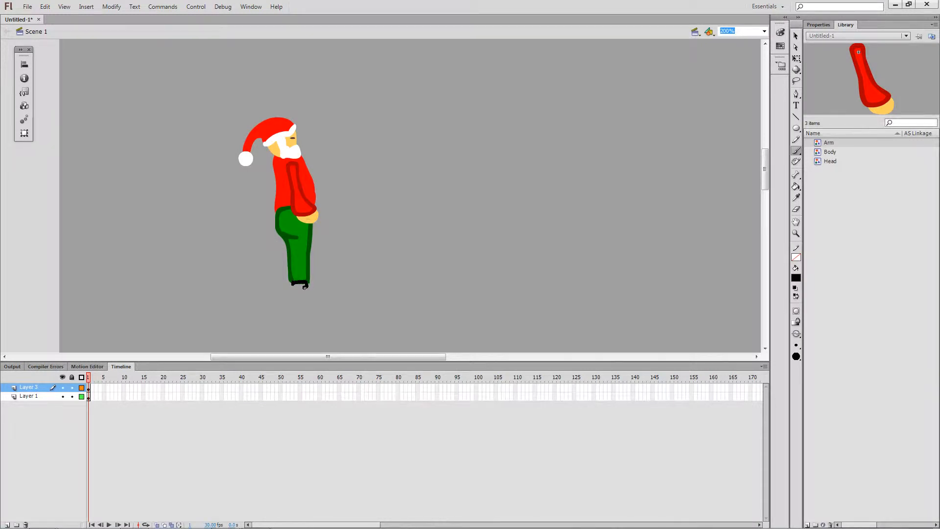
{"action": "left_click_drag", "start_coordinate": [305, 294], "coordinate": [316, 286]}
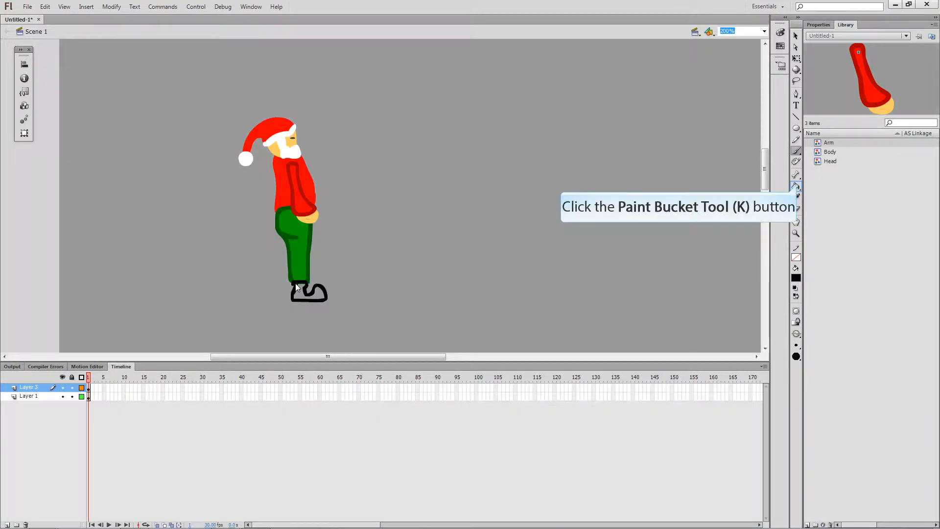
Step: Fill the inside of the boot outline with black and convert the trousers and boot together into a graphic symbol named Leg
{"action": "left_click", "coordinate": [796, 186]}
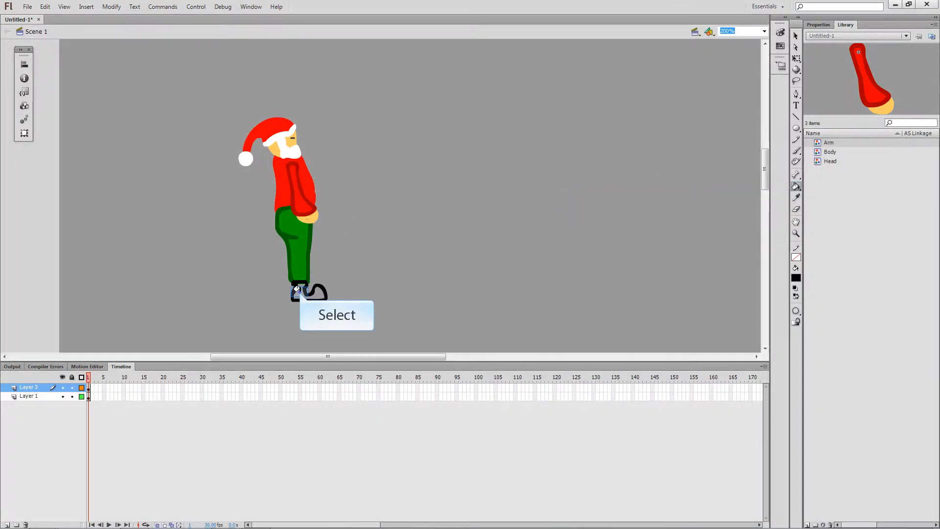
{"action": "left_click", "coordinate": [296, 290]}
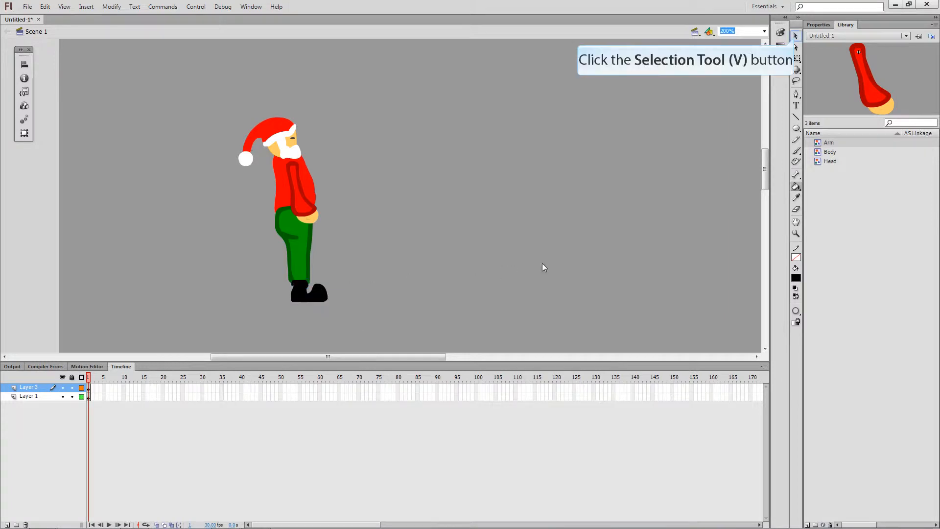
{"action": "left_click", "coordinate": [795, 36]}
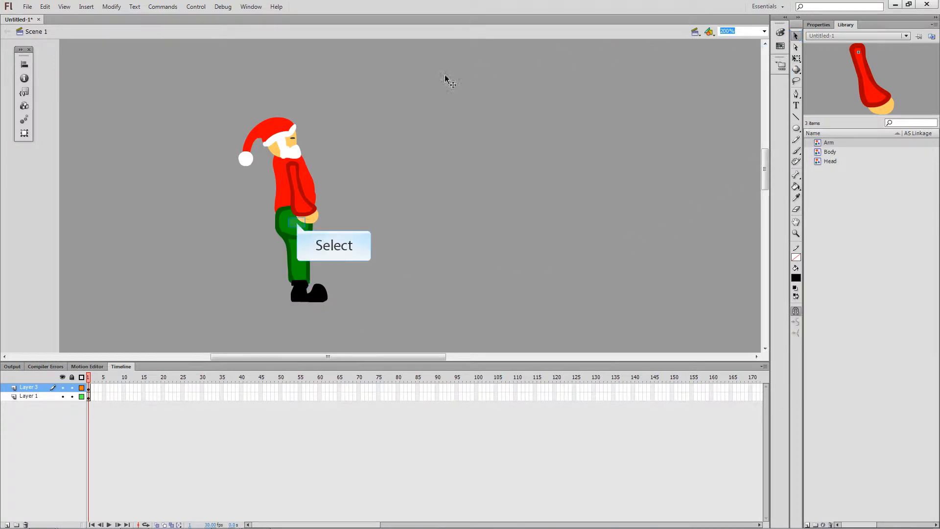
{"action": "left_click", "coordinate": [297, 222]}
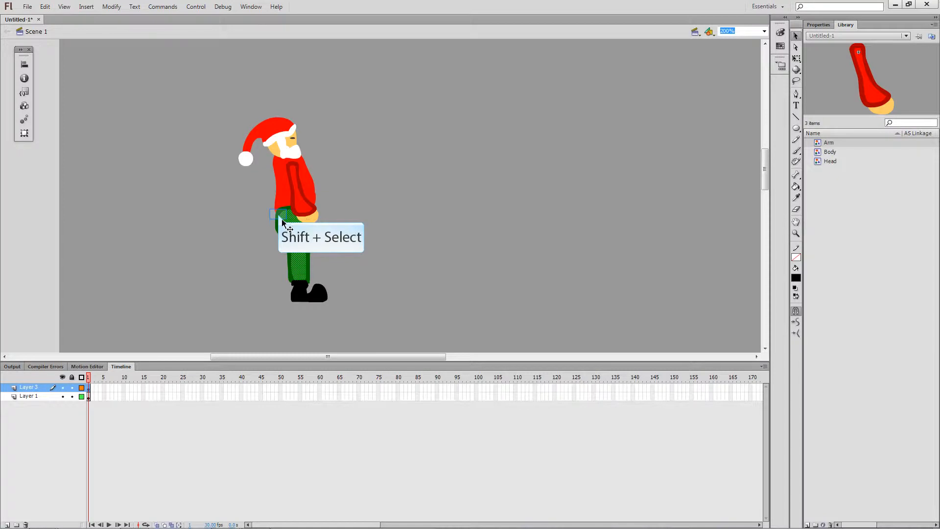
{"action": "left_click", "coordinate": [278, 214], "text": "shift"}
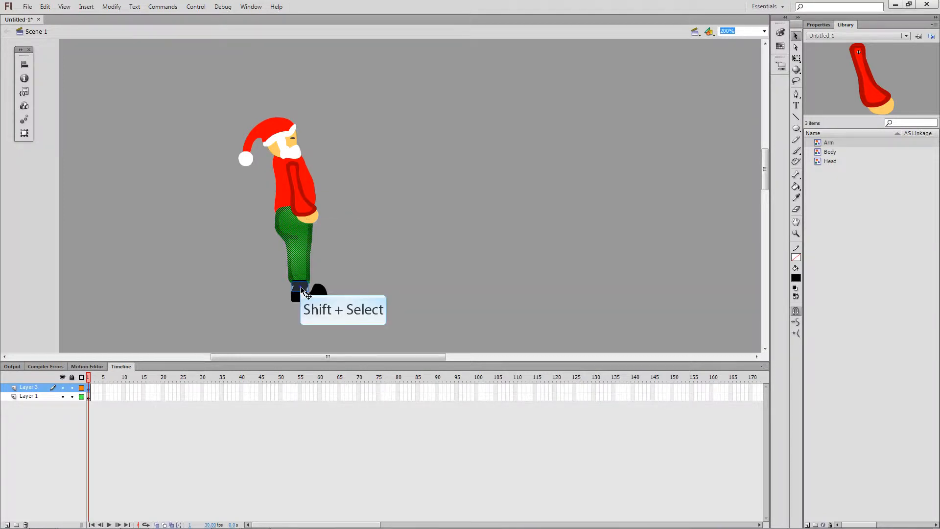
{"action": "left_click", "coordinate": [300, 286], "text": "shift"}
{"action": "right_click", "coordinate": [301, 255]}
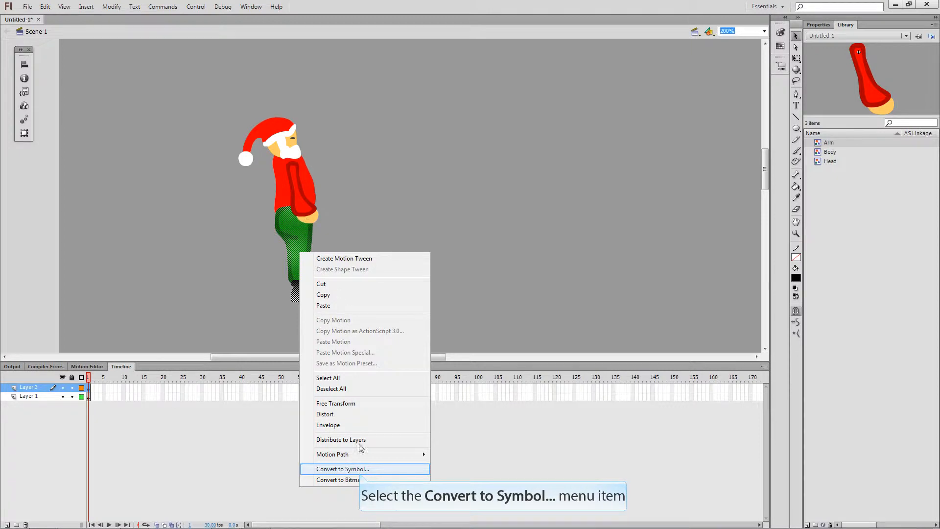
{"action": "left_click", "coordinate": [358, 469]}
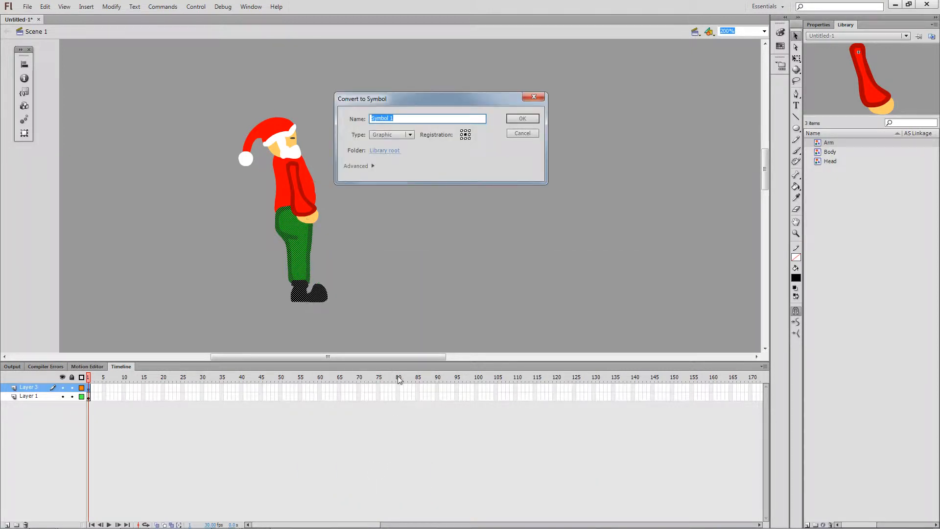
{"action": "type", "text": "Leg"}
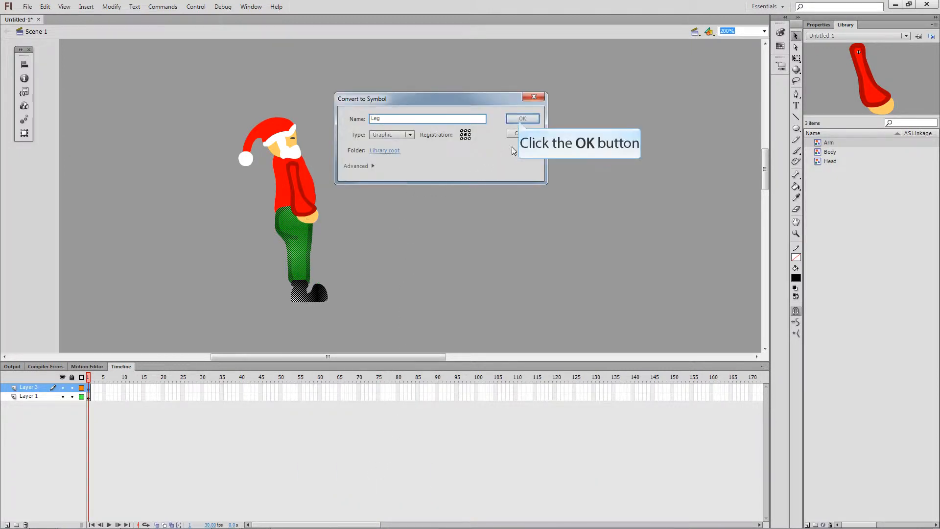
{"action": "left_click", "coordinate": [523, 118]}
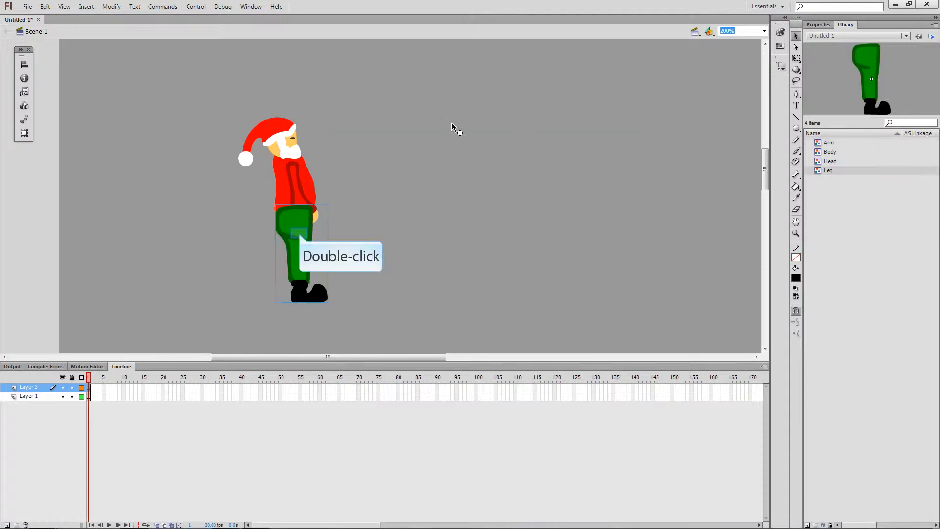
Step: Shift the artwork inside the Leg symbol so its registration point sits at the hip, and reposition the leg under the jacket in the scene
{"action": "double_click", "coordinate": [300, 230]}
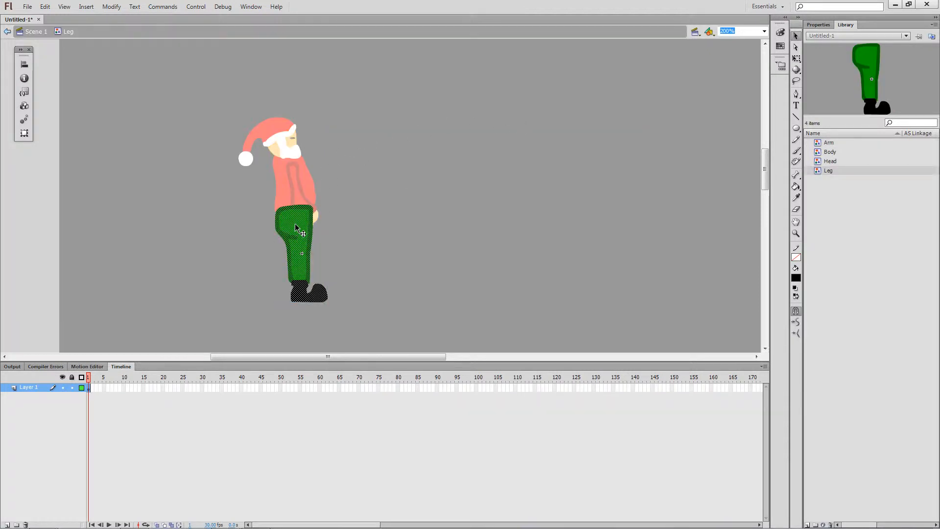
{"action": "left_click_drag", "start_coordinate": [295, 226], "coordinate": [303, 255]}
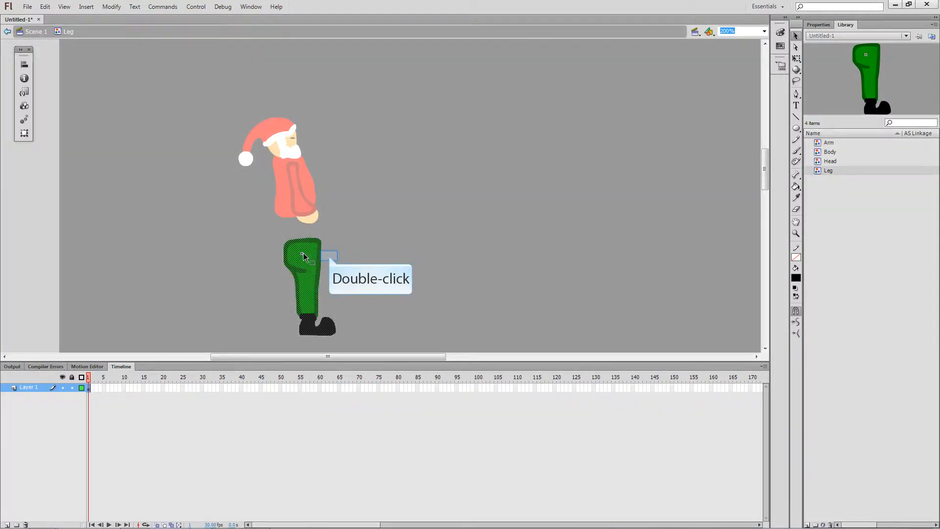
{"action": "double_click", "coordinate": [329, 260]}
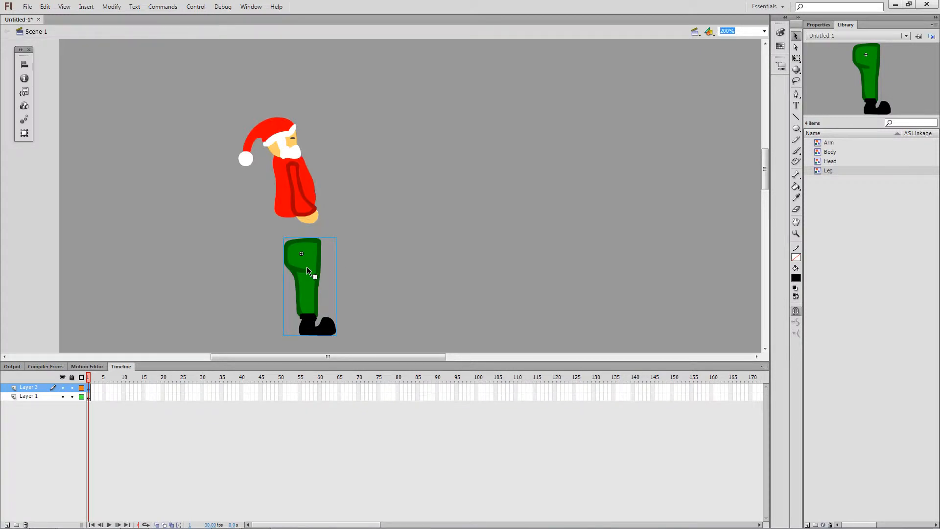
{"action": "left_click_drag", "start_coordinate": [306, 266], "coordinate": [299, 235]}
Step: Send the leg backward behind the arm and on to the back of Layer 3
{"action": "right_click", "coordinate": [298, 235]}
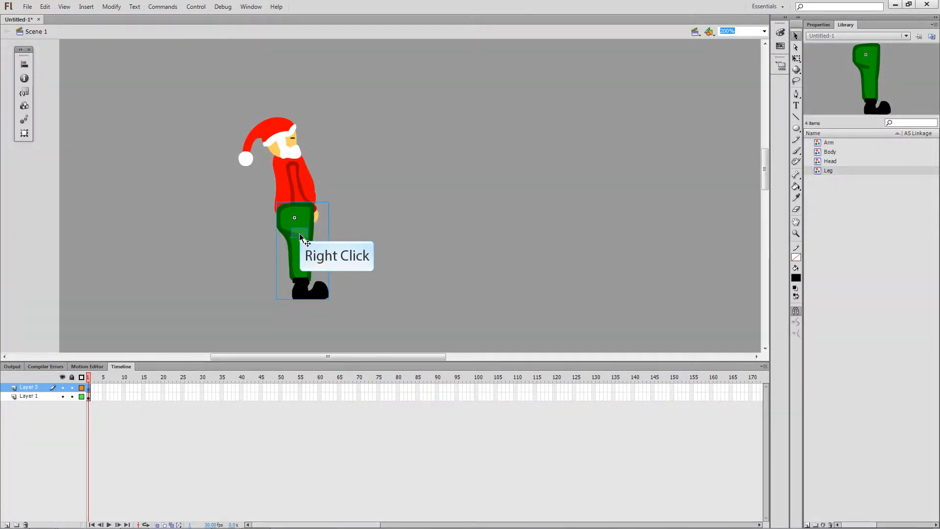
{"action": "right_click", "coordinate": [300, 236]}
{"action": "mouse_move", "coordinate": [397, 328]}
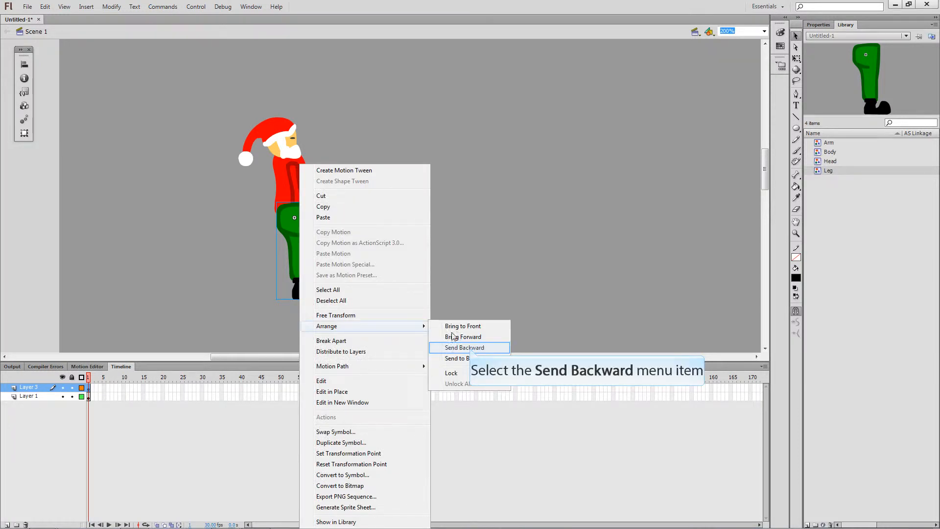
{"action": "left_click", "coordinate": [470, 348]}
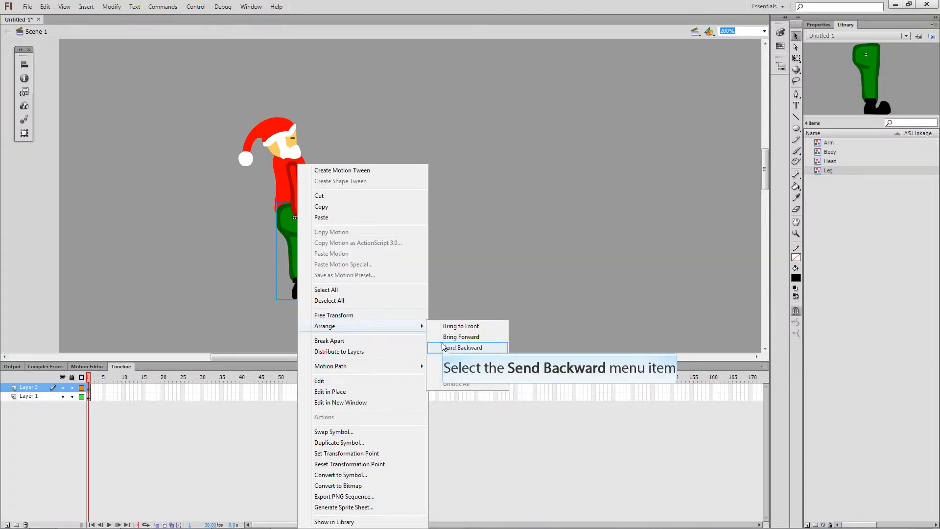
{"action": "left_click", "coordinate": [443, 347]}
{"action": "right_click", "coordinate": [298, 248]}
{"action": "mouse_move", "coordinate": [372, 325]}
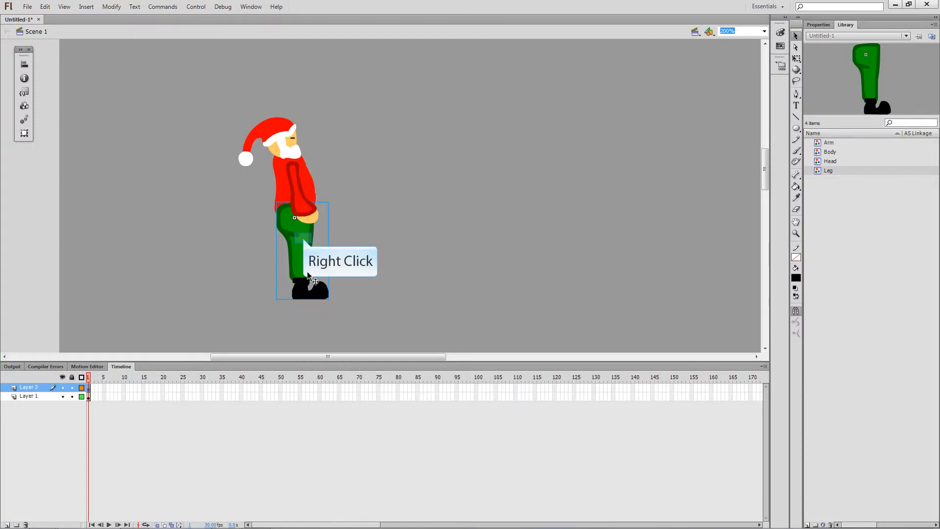
{"action": "right_click", "coordinate": [303, 240]}
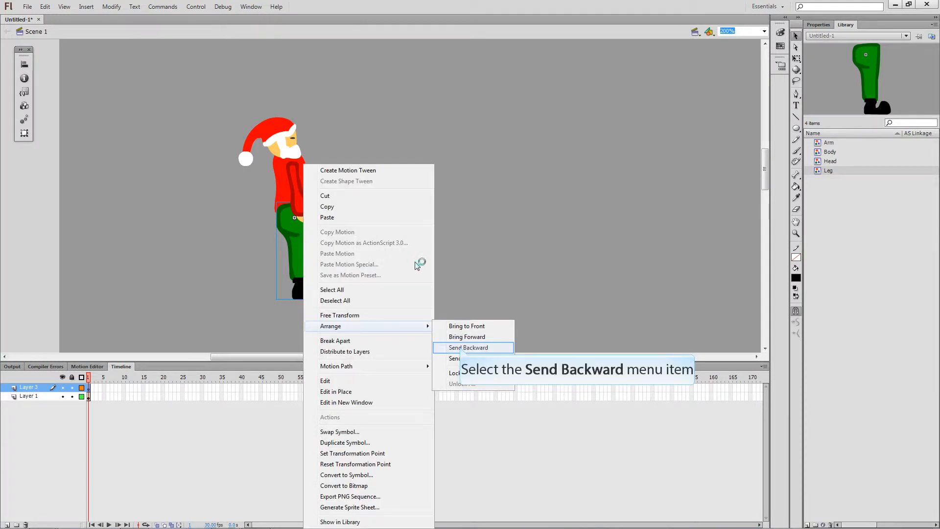
{"action": "left_click", "coordinate": [460, 348]}
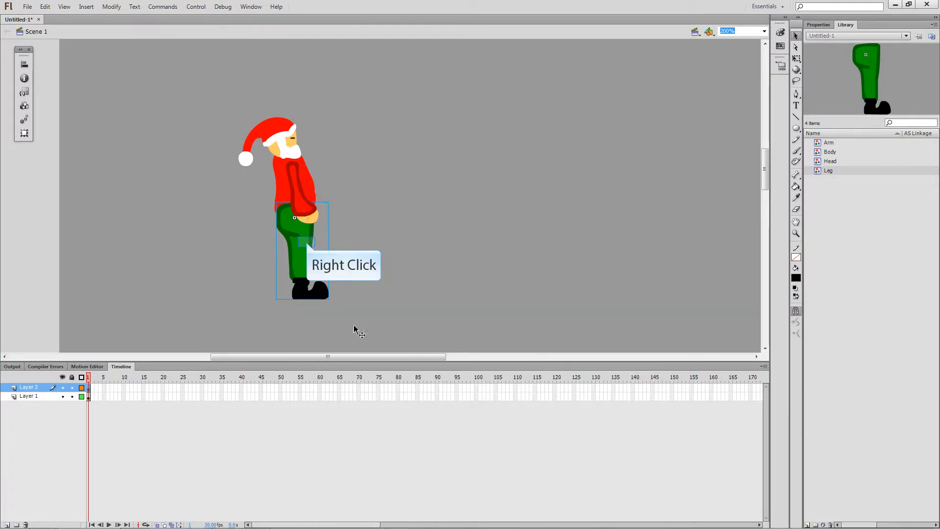
{"action": "right_click", "coordinate": [308, 243]}
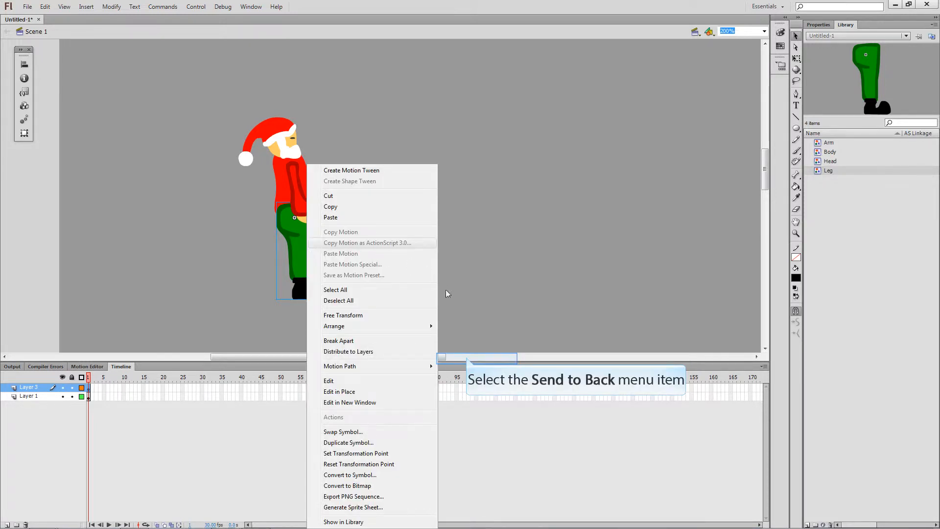
{"action": "left_click", "coordinate": [468, 358]}
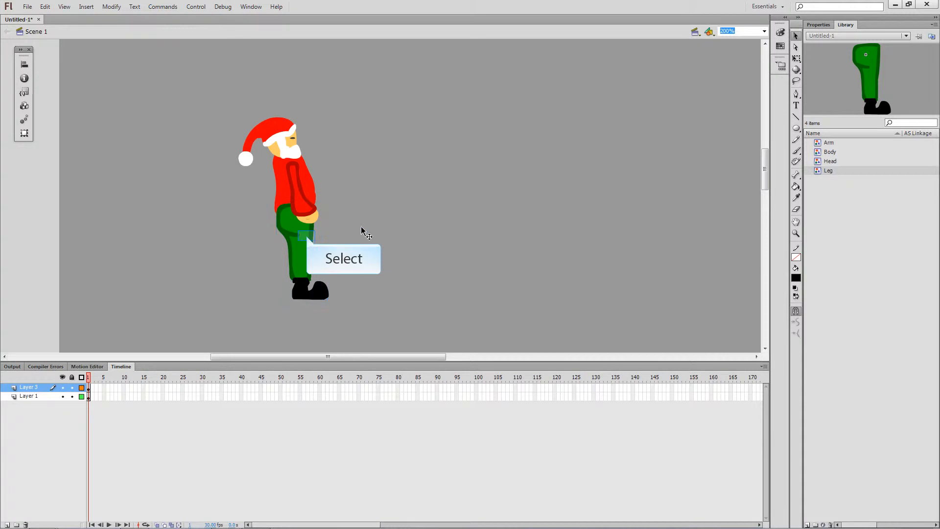
Step: Cut the leg and arm from Layer 3 and paste them in place on Layer 1
{"action": "left_click", "coordinate": [307, 235]}
{"action": "left_click", "coordinate": [312, 218], "text": "shift"}
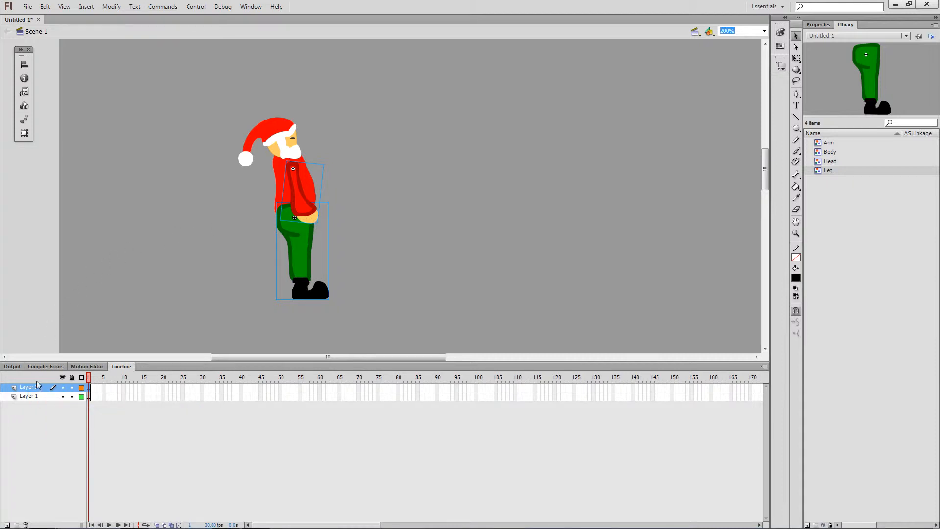
{"action": "left_click", "coordinate": [37, 397]}
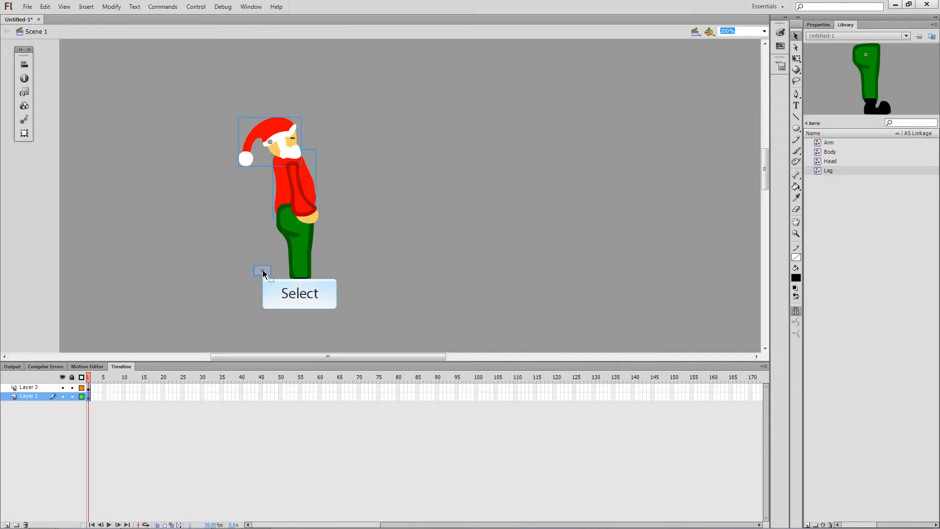
{"action": "left_click", "coordinate": [313, 205]}
{"action": "left_click", "coordinate": [294, 235], "text": "shift"}
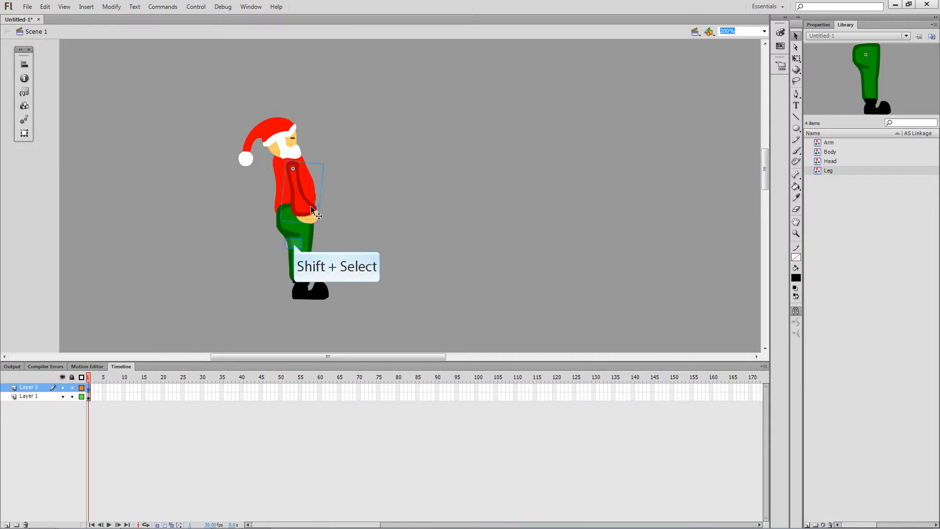
{"action": "right_click", "coordinate": [294, 243]}
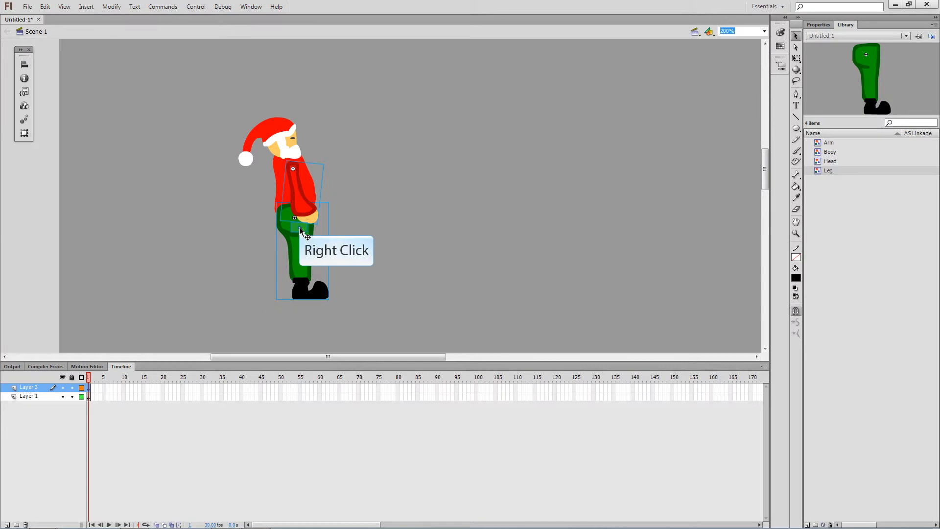
{"action": "right_click", "coordinate": [300, 228]}
{"action": "left_click", "coordinate": [311, 259]}
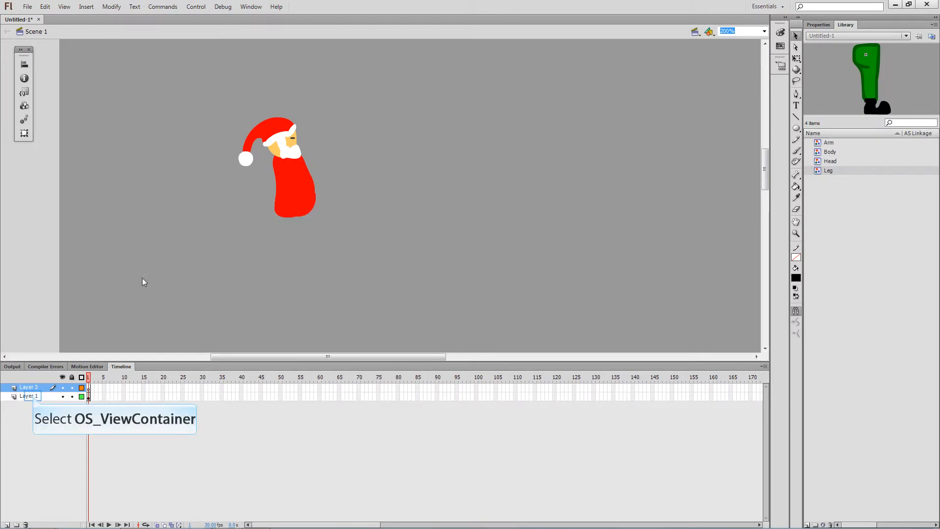
{"action": "left_click", "coordinate": [31, 396]}
{"action": "right_click", "coordinate": [262, 267]}
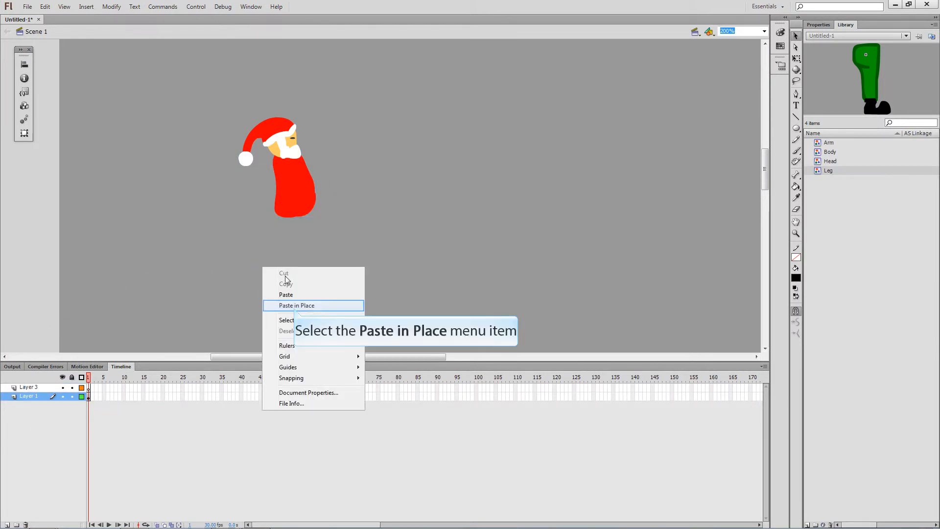
{"action": "left_click", "coordinate": [294, 307]}
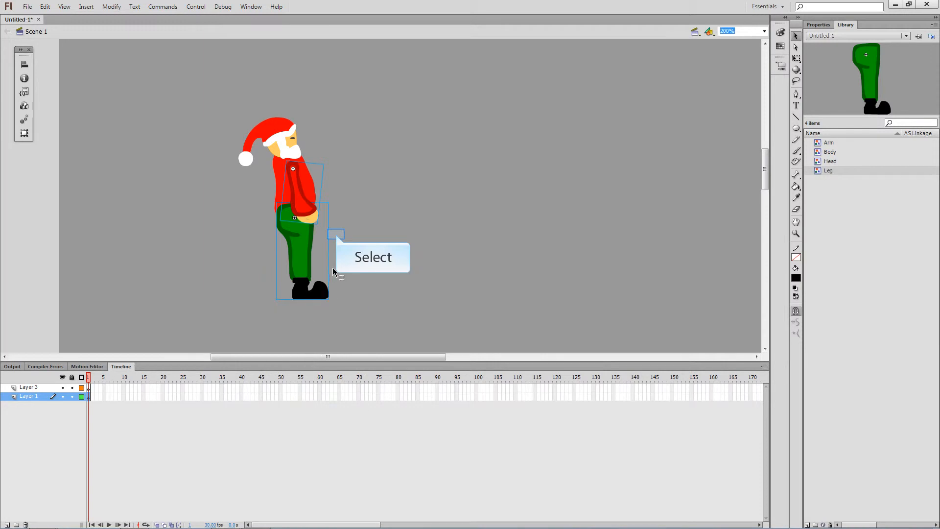
Step: Send the leg backward on Layer 1 so that it lies behind the body
{"action": "left_click", "coordinate": [307, 240]}
{"action": "right_click", "coordinate": [308, 239]}
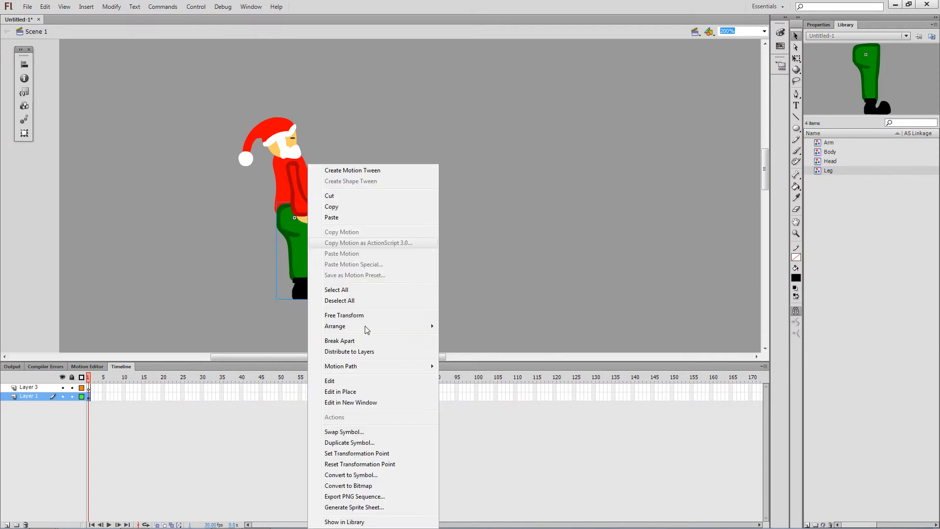
{"action": "mouse_move", "coordinate": [385, 329]}
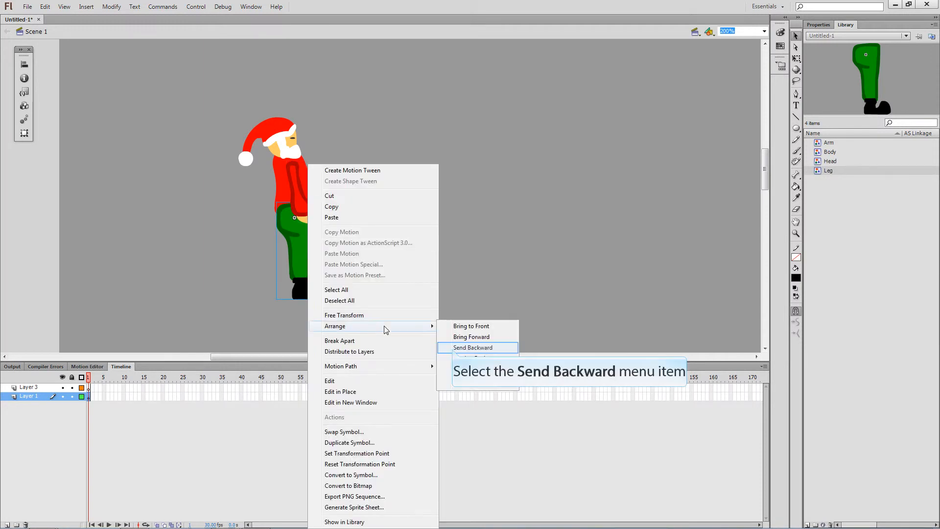
{"action": "left_click", "coordinate": [453, 349]}
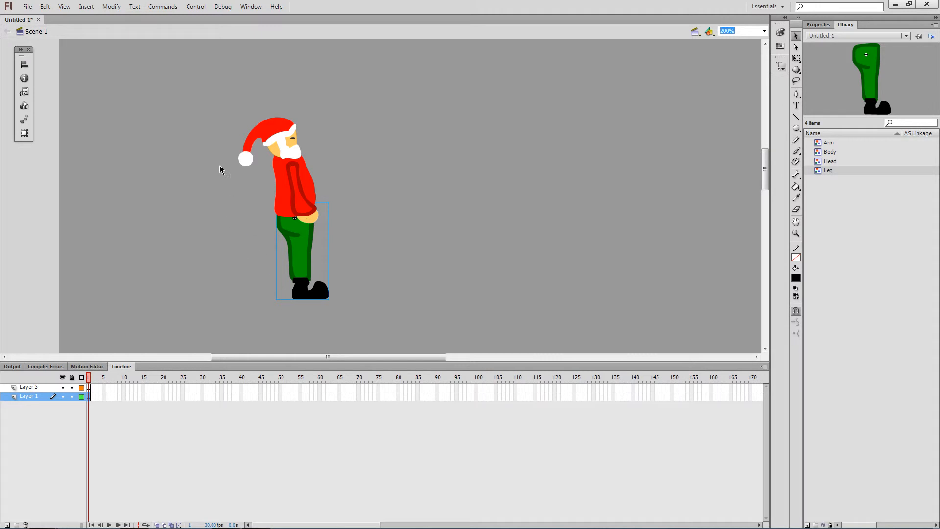
Step: Rotate the head, body and arm together slightly clockwise with Free Transform and shift them forward to line up above the leg
{"action": "left_click_drag", "start_coordinate": [221, 99], "coordinate": [327, 184]}
{"action": "left_click", "coordinate": [796, 58]}
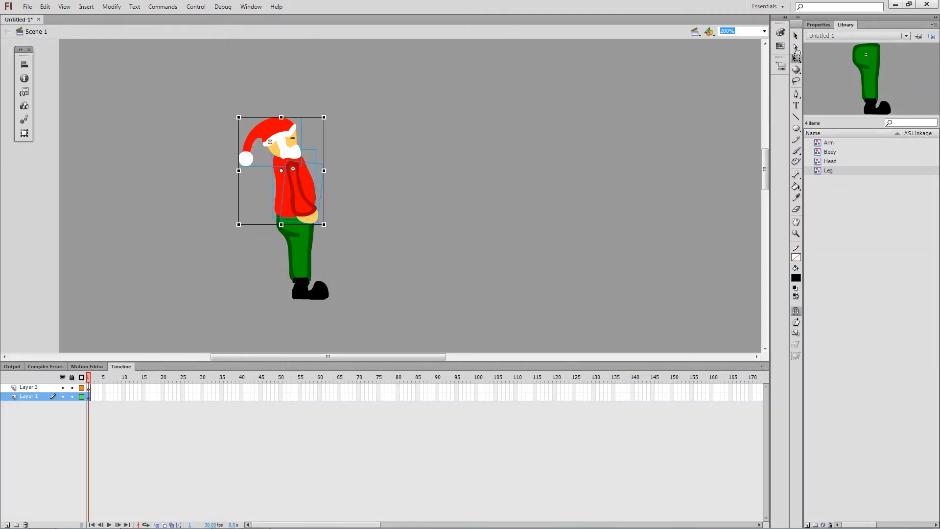
{"action": "left_click_drag", "start_coordinate": [343, 94], "coordinate": [344, 120]}
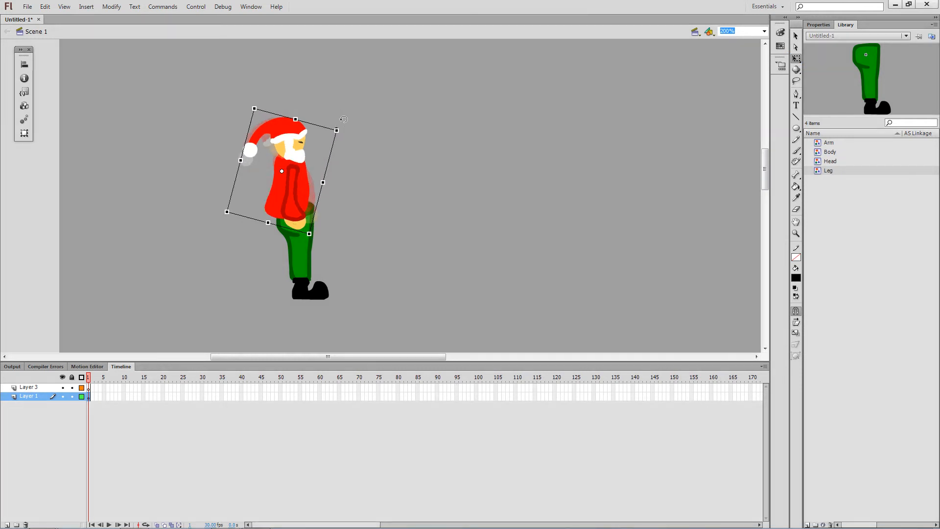
{"action": "left_click_drag", "start_coordinate": [308, 190], "coordinate": [317, 189]}
{"action": "left_click", "coordinate": [353, 207]}
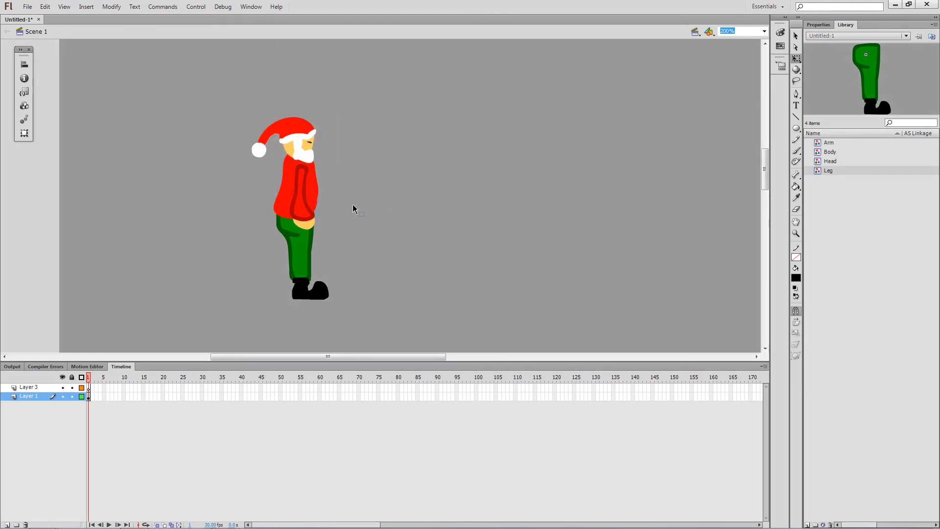